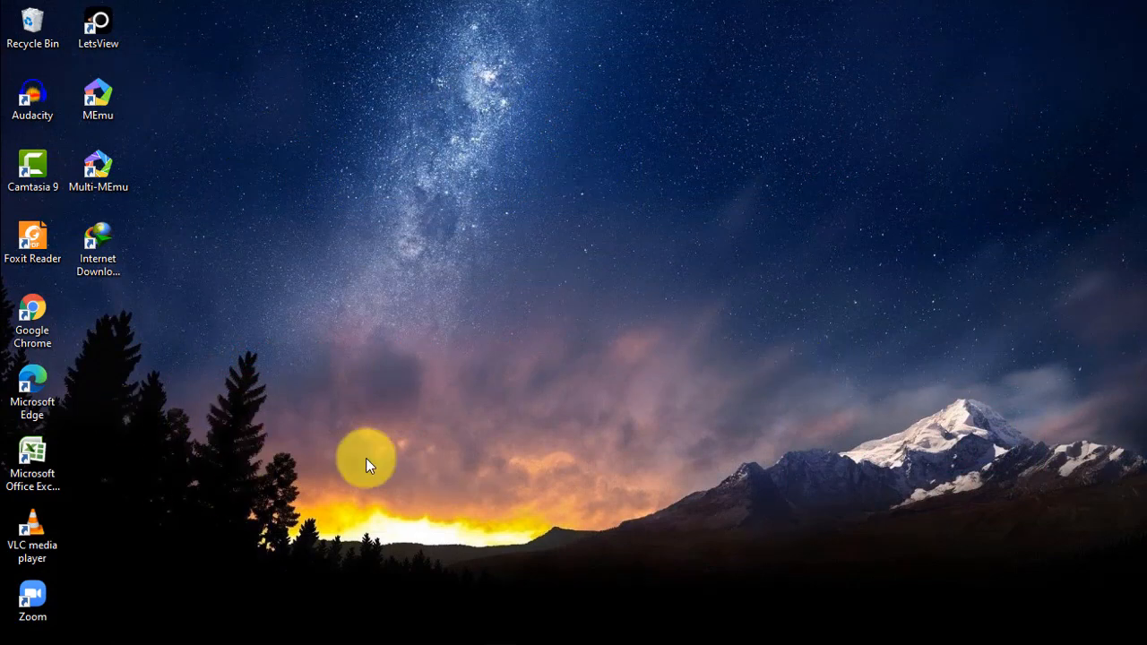
Move the Microsoft Office Excel 2007 shortcut to the middle of the desktop and launch the program from it
drag(32, 457, 527, 282)
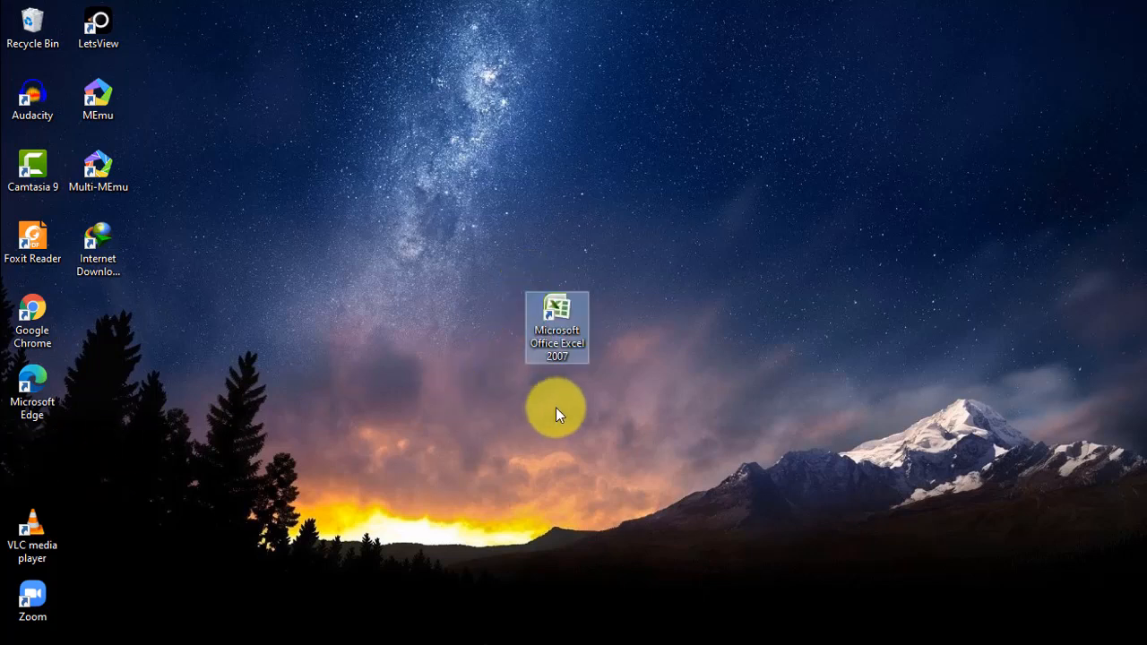
click(632, 407)
click(570, 337)
double_click(570, 334)
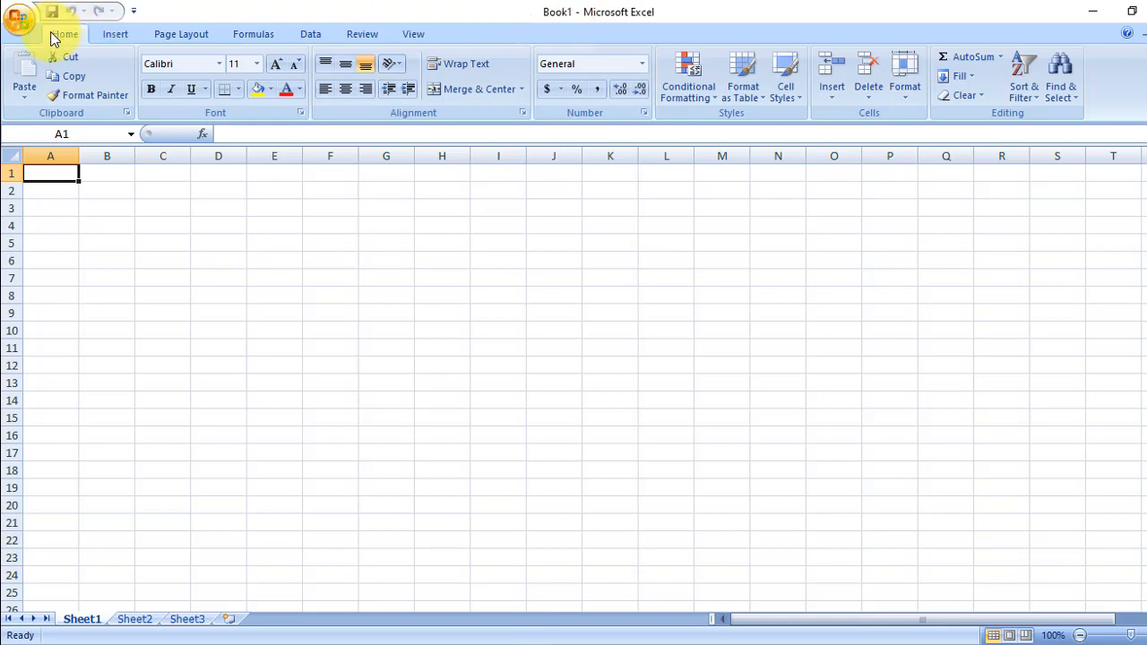
Examine the command groups for inserting, page layout, formulas, data, review and view, plus the available fonts and font sizes
click(98, 36)
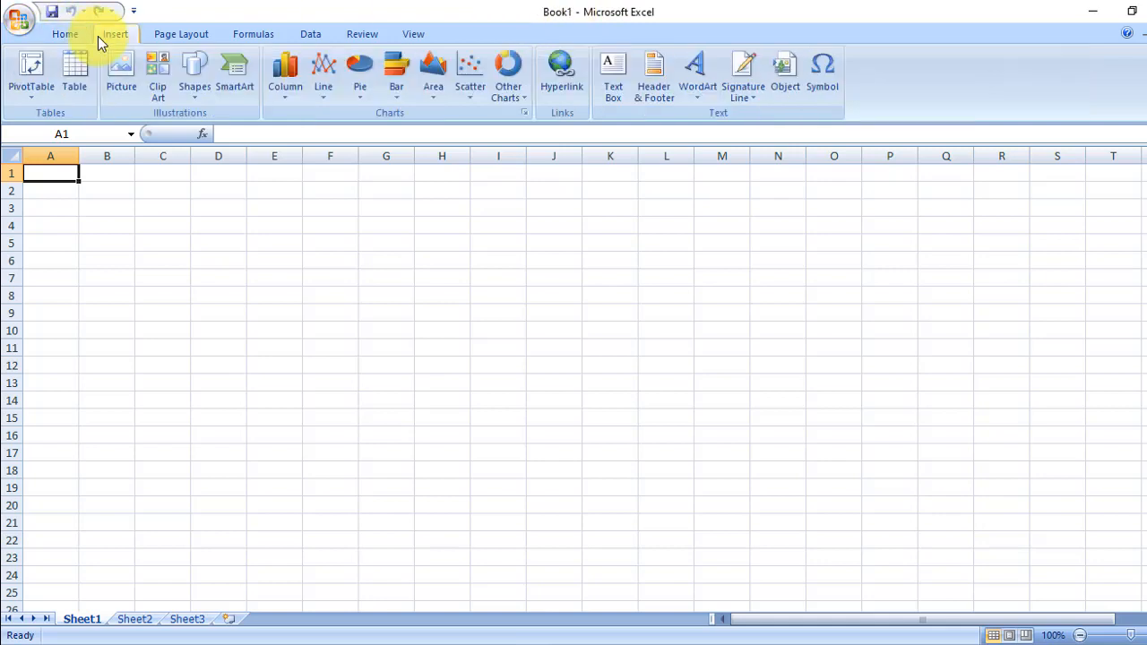
click(179, 34)
click(255, 36)
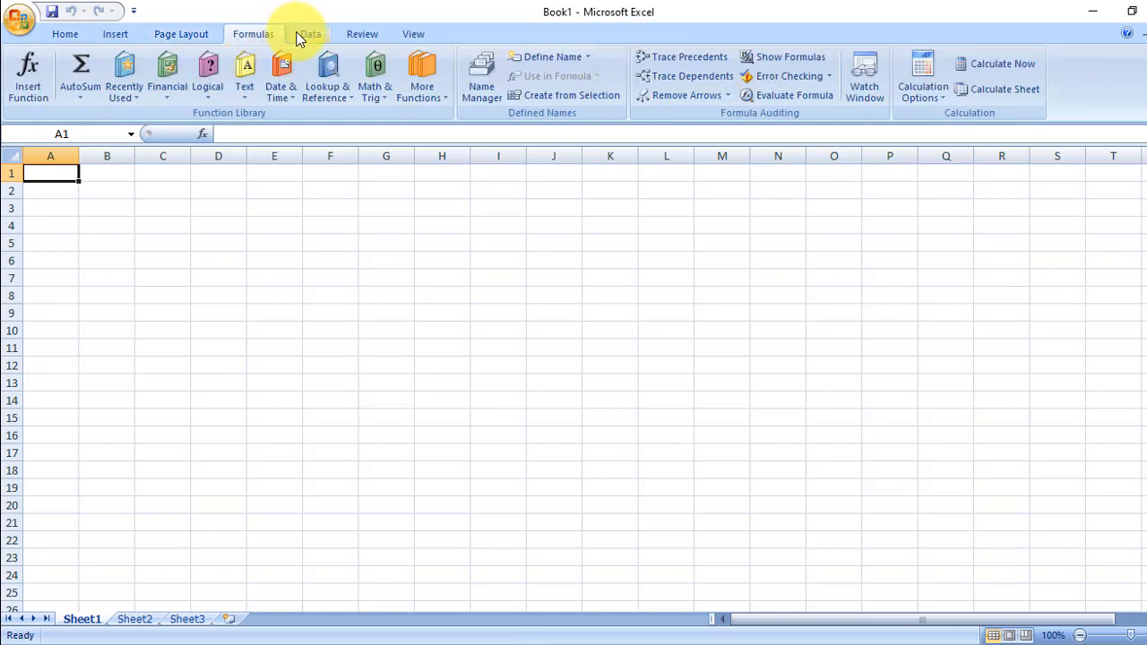
click(304, 34)
click(362, 34)
click(407, 32)
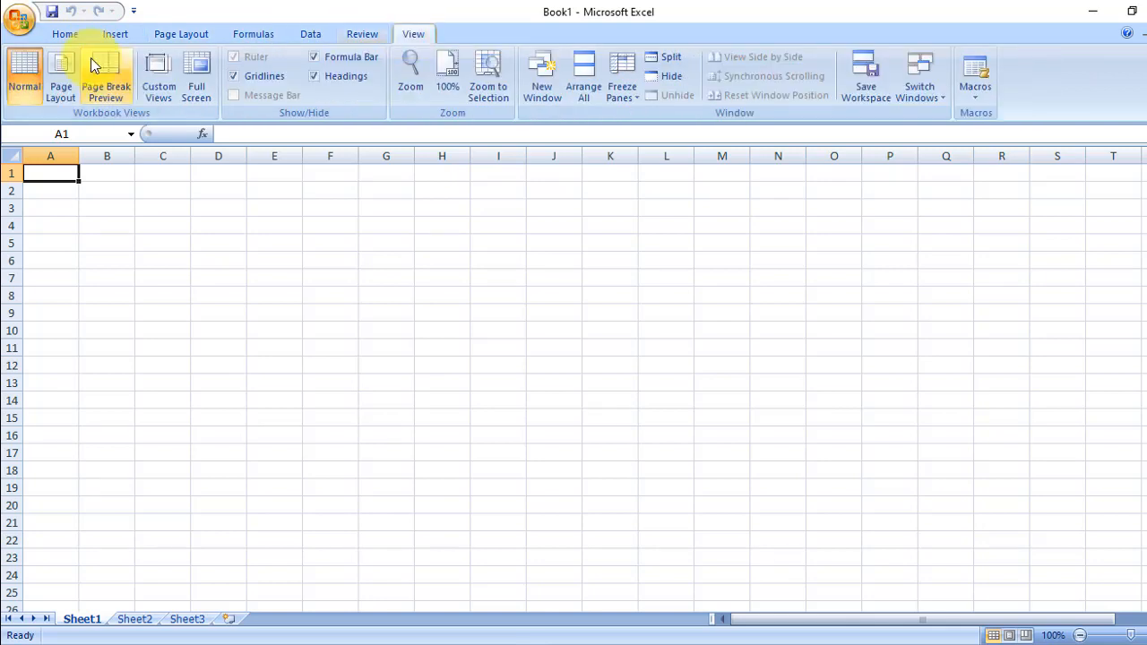
click(74, 37)
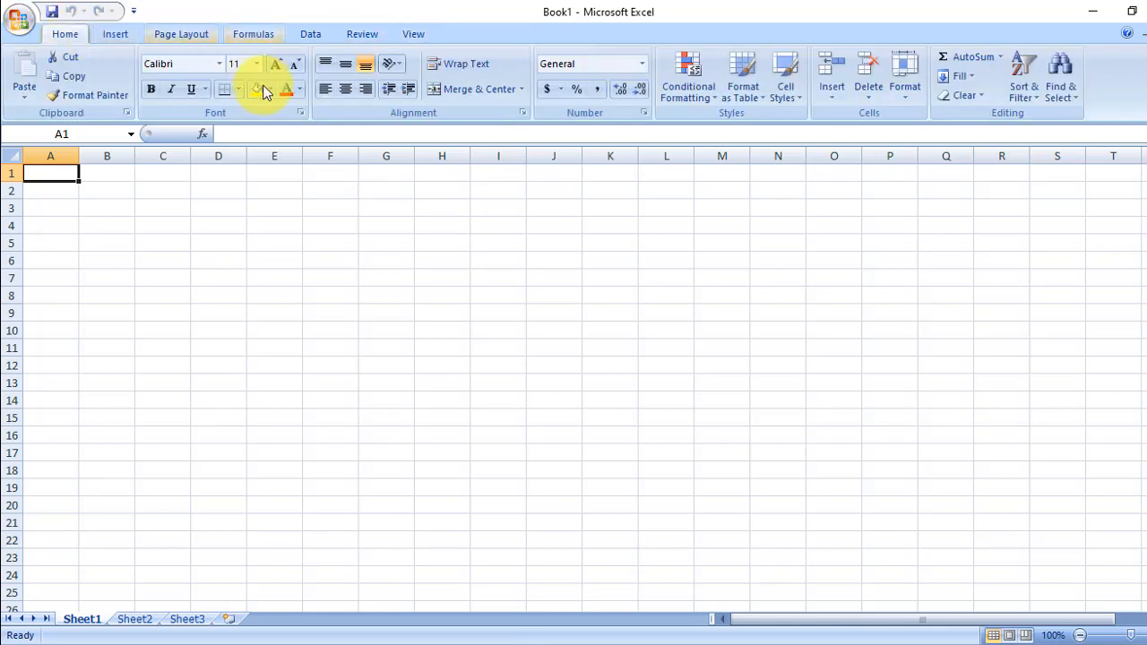
click(220, 66)
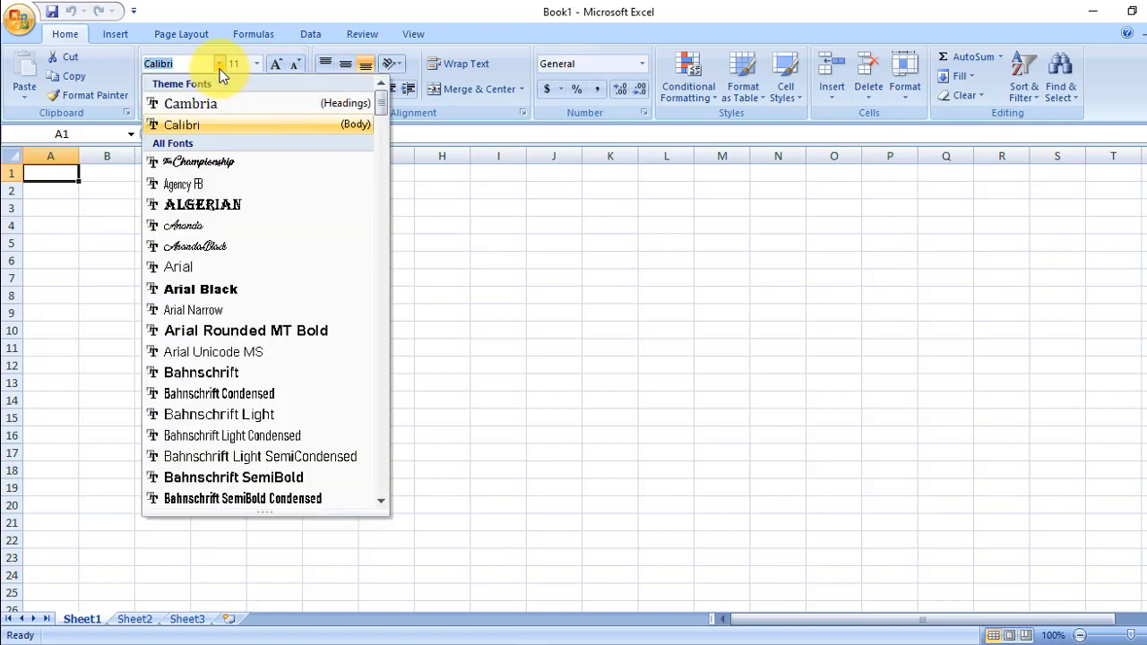
click(256, 65)
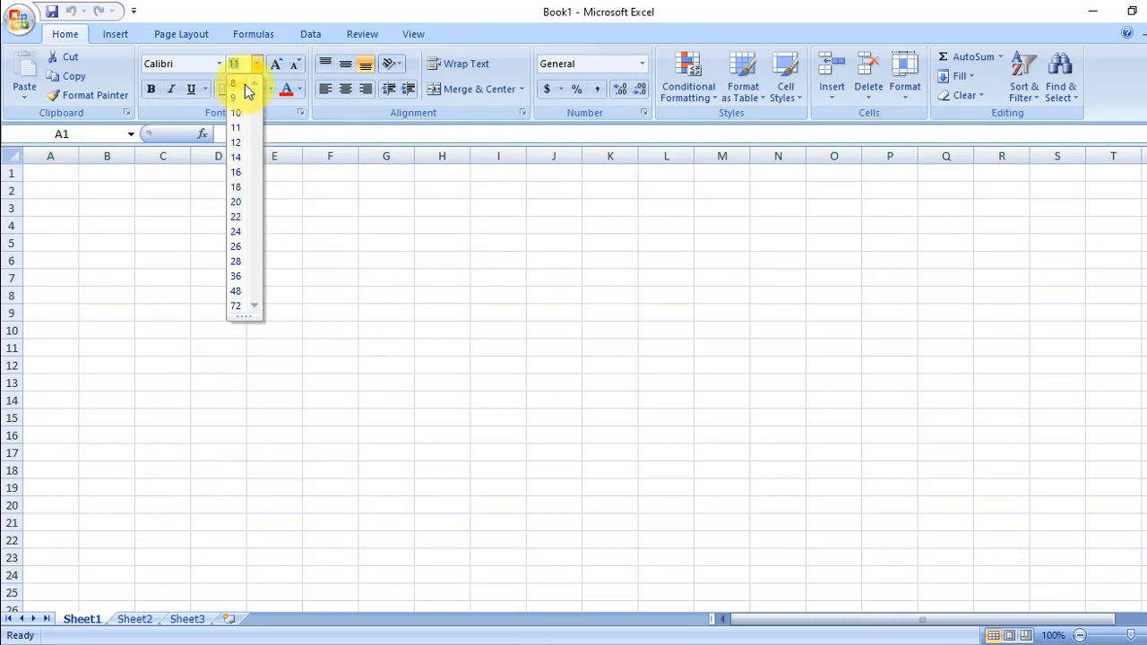
click(276, 47)
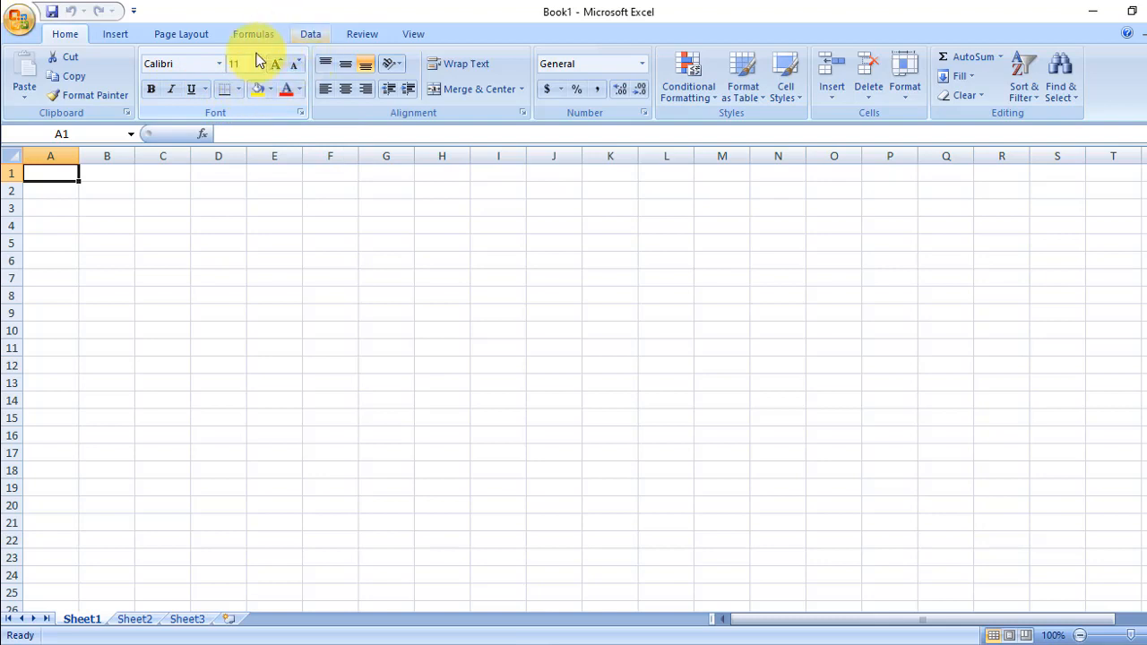
Try right alignment on cell A1 and settle on left alignment
click(331, 92)
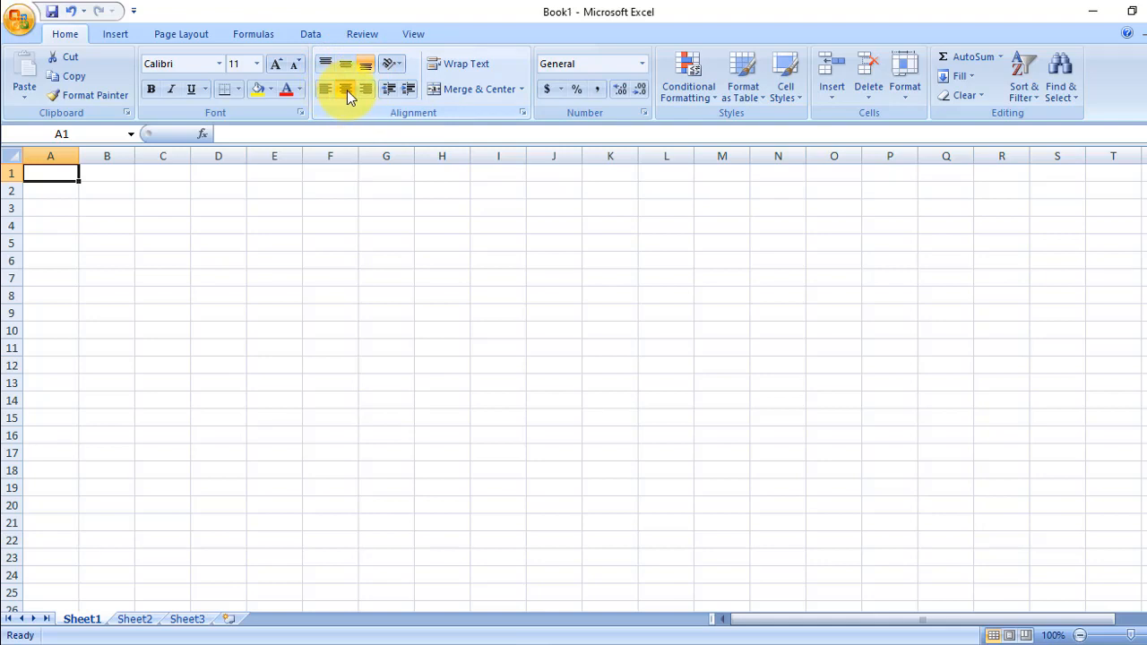
click(365, 93)
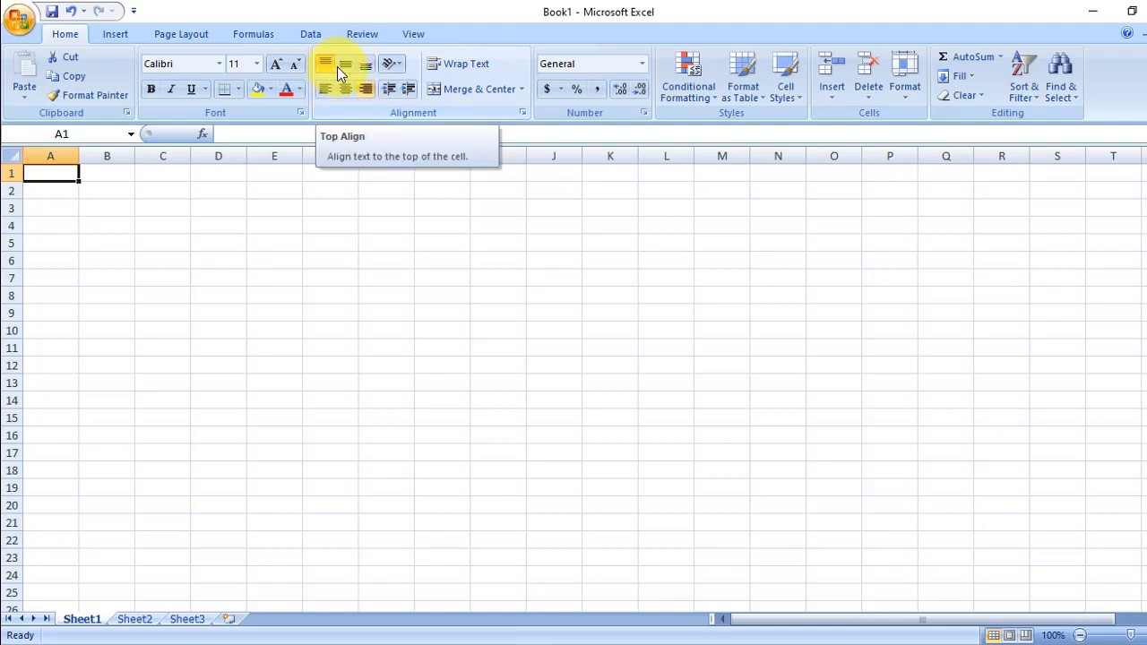
click(335, 88)
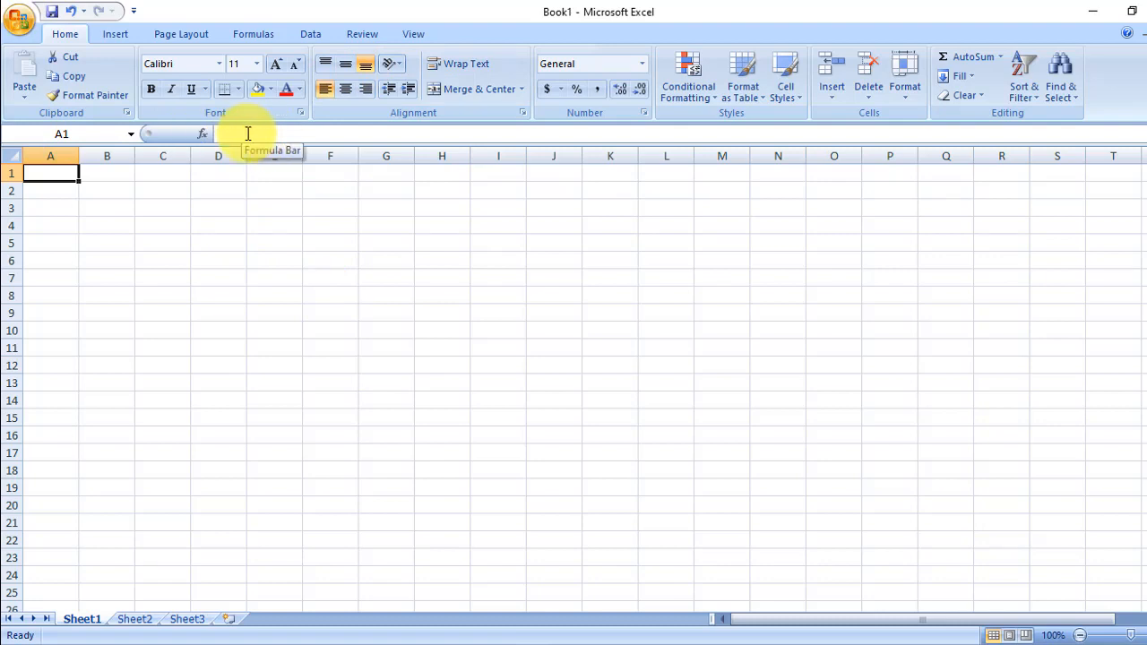
Select entire columns one at a time among A through F to demonstrate what a column is
click(70, 156)
click(95, 156)
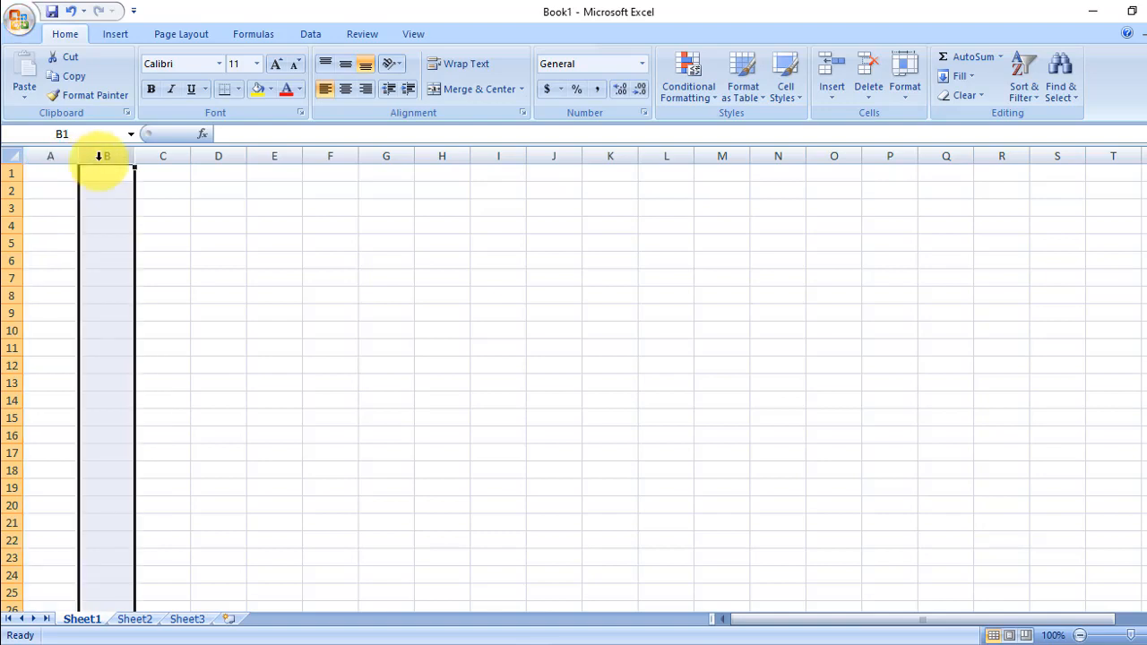
click(162, 168)
click(165, 156)
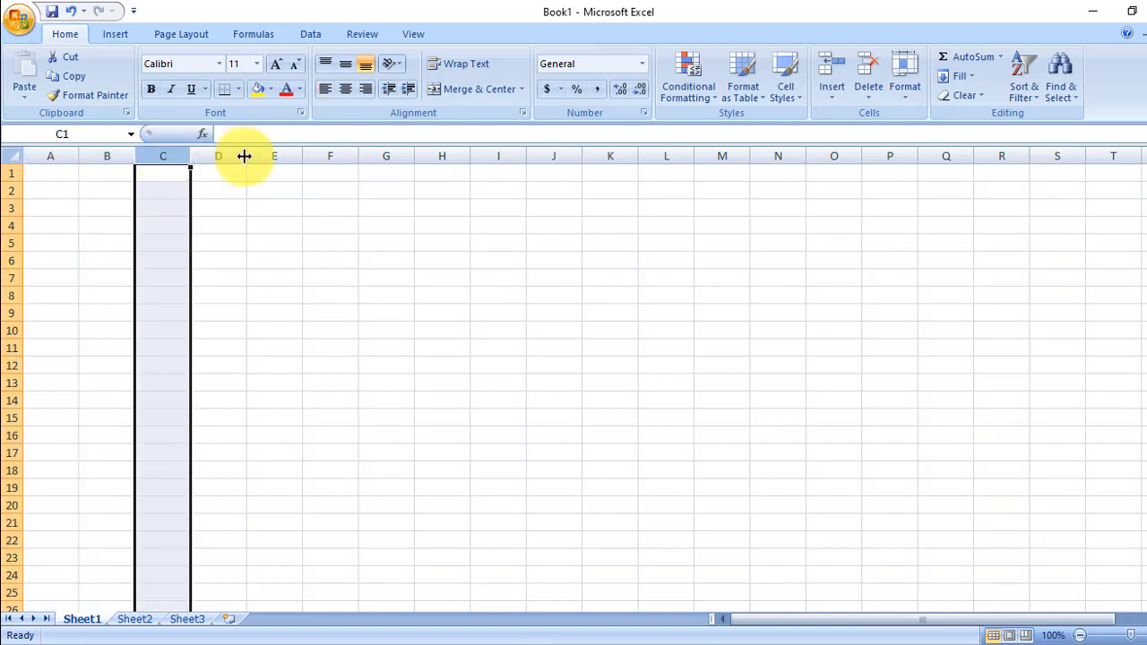
click(50, 156)
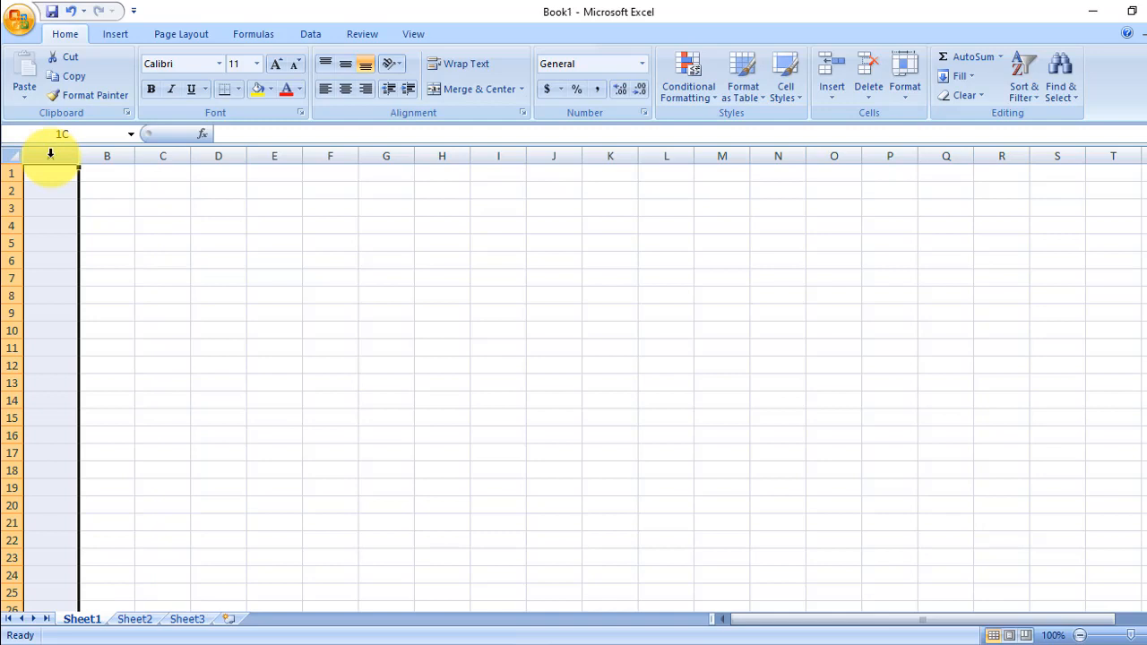
click(117, 152)
click(164, 154)
click(235, 155)
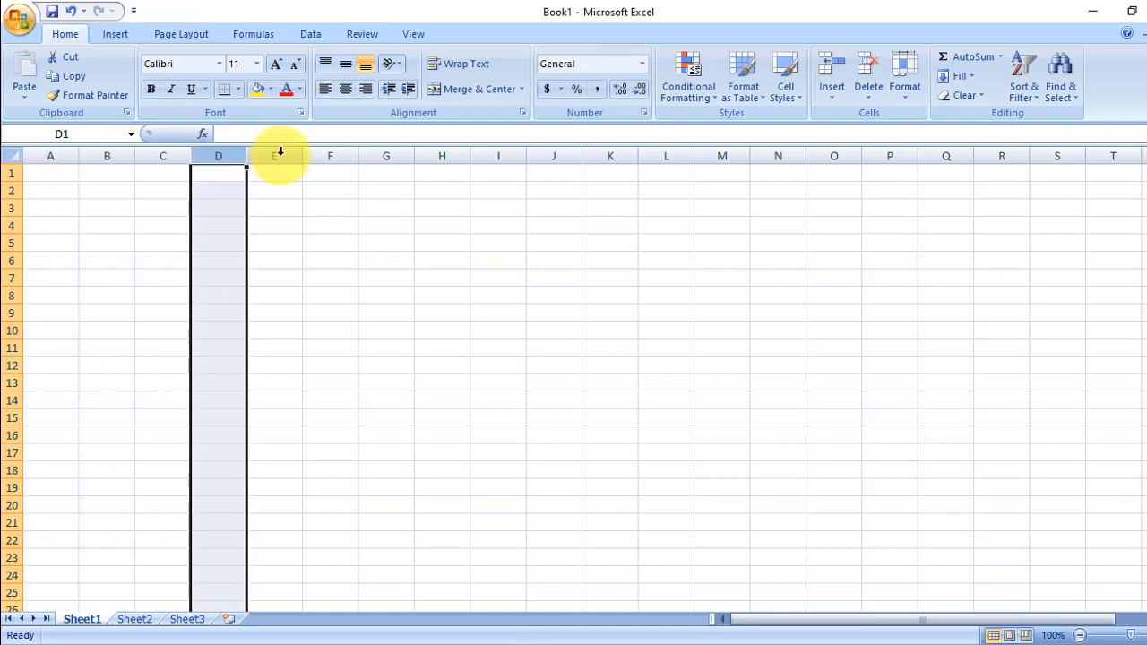
click(283, 153)
click(325, 153)
click(263, 153)
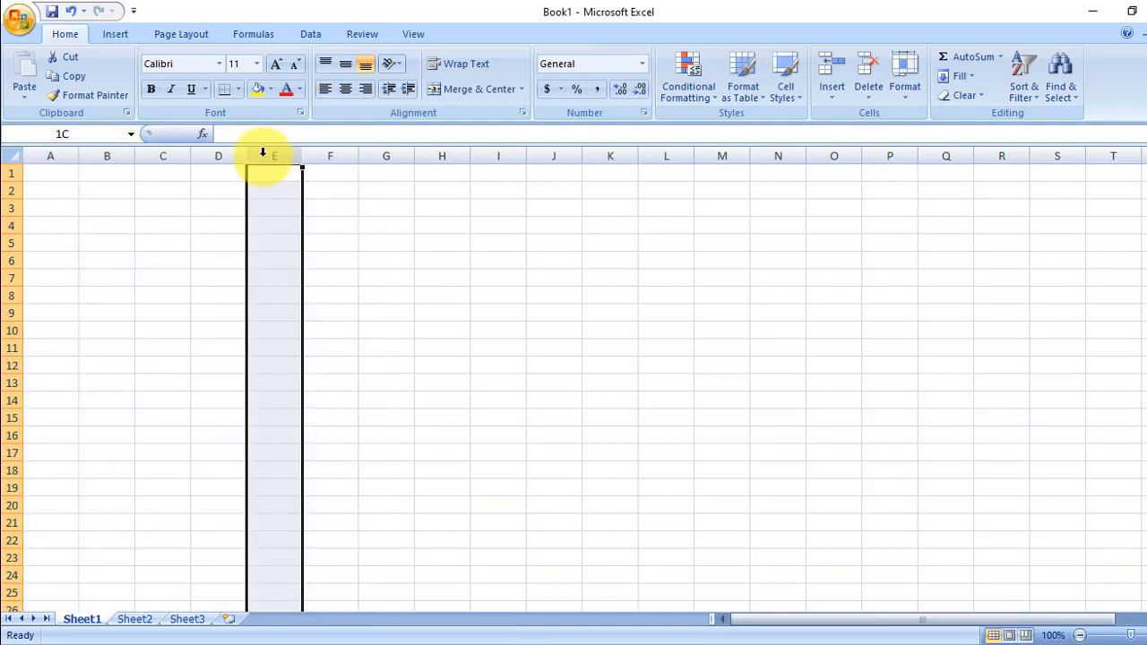
click(225, 152)
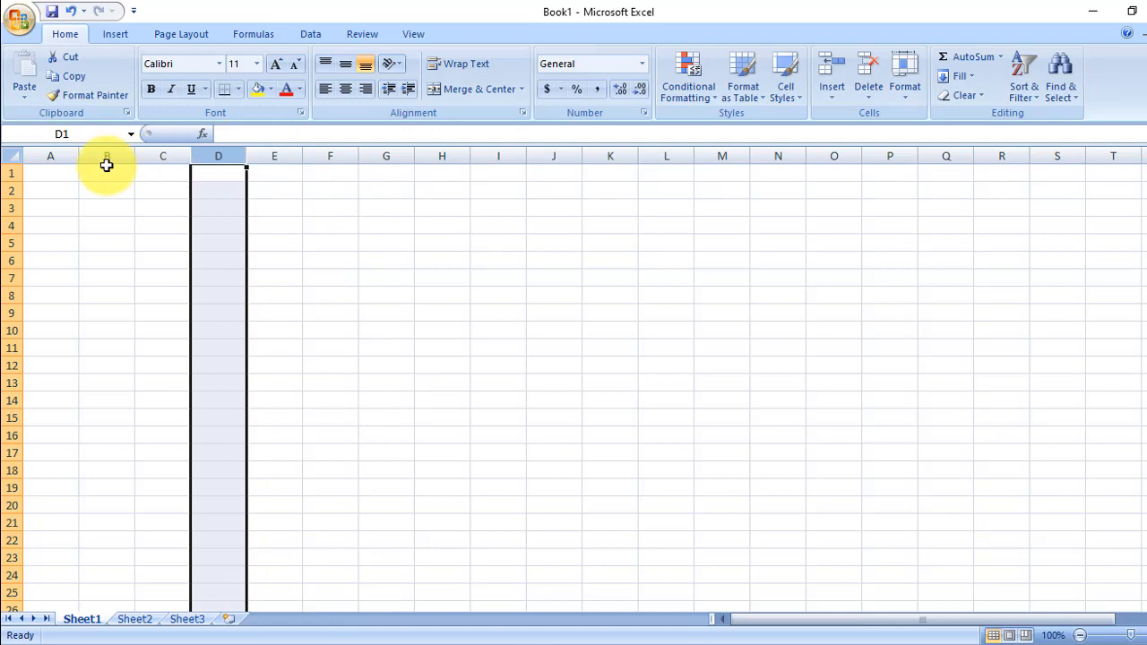
Select rows 1, 2 and 3 one at a time, finishing on cell E5
click(7, 176)
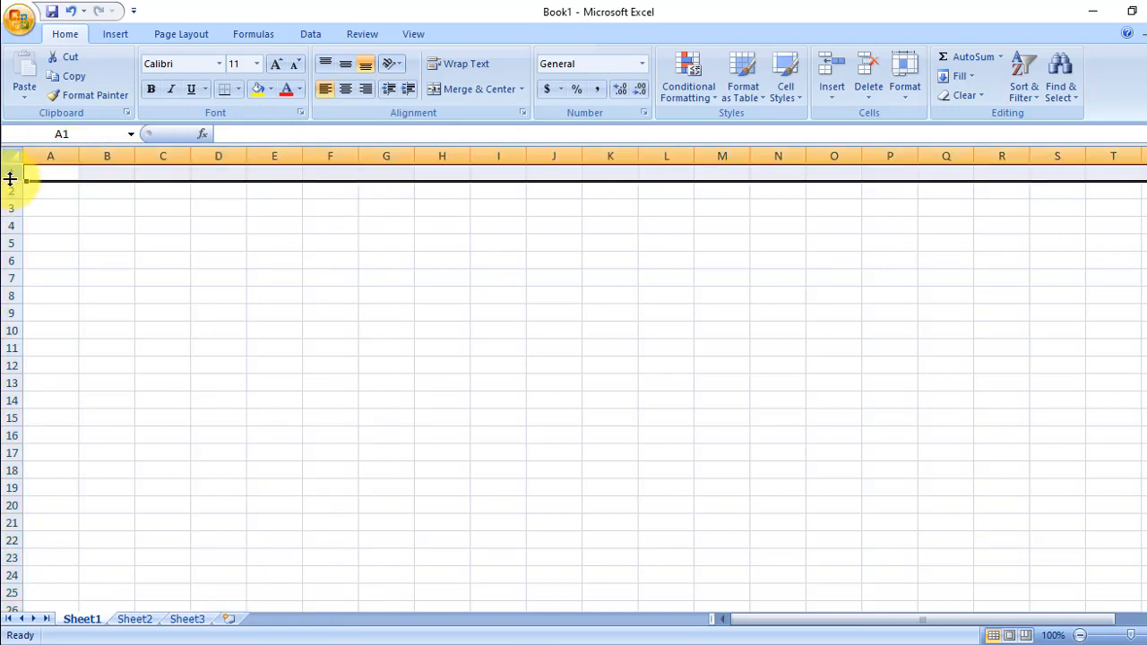
click(9, 190)
click(7, 174)
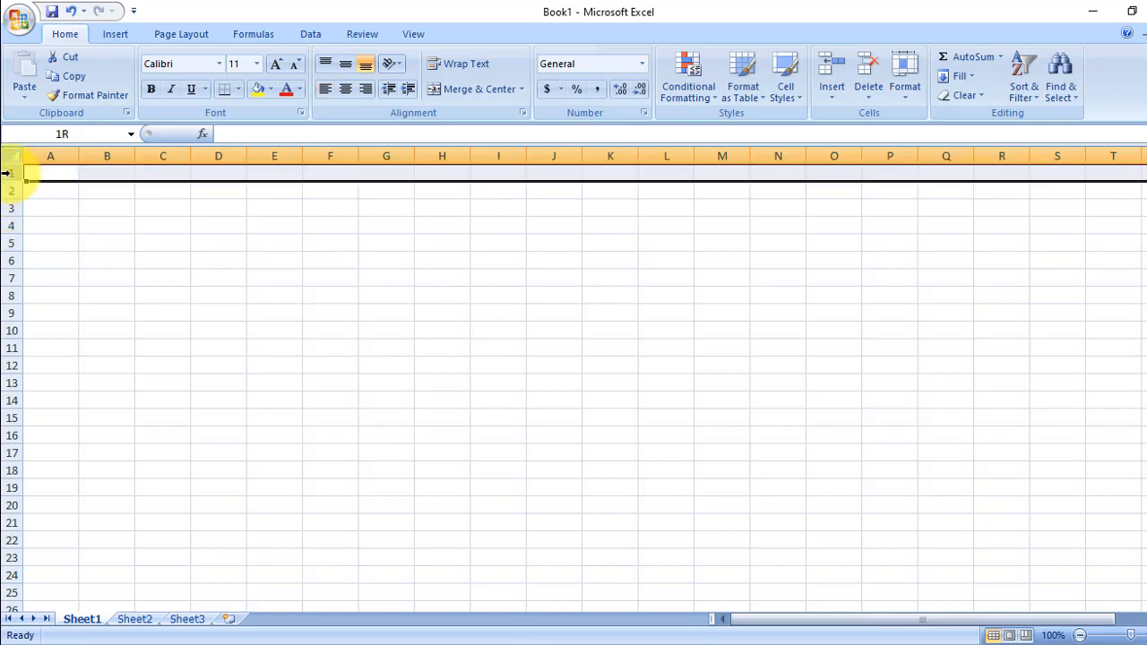
click(7, 189)
click(9, 205)
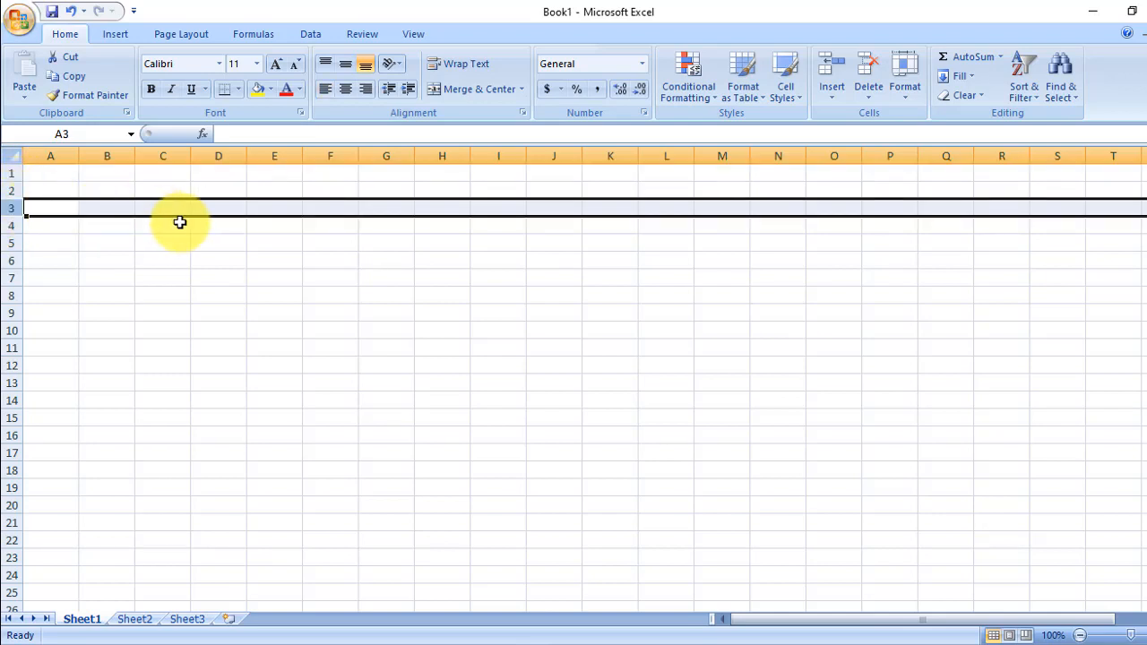
click(255, 242)
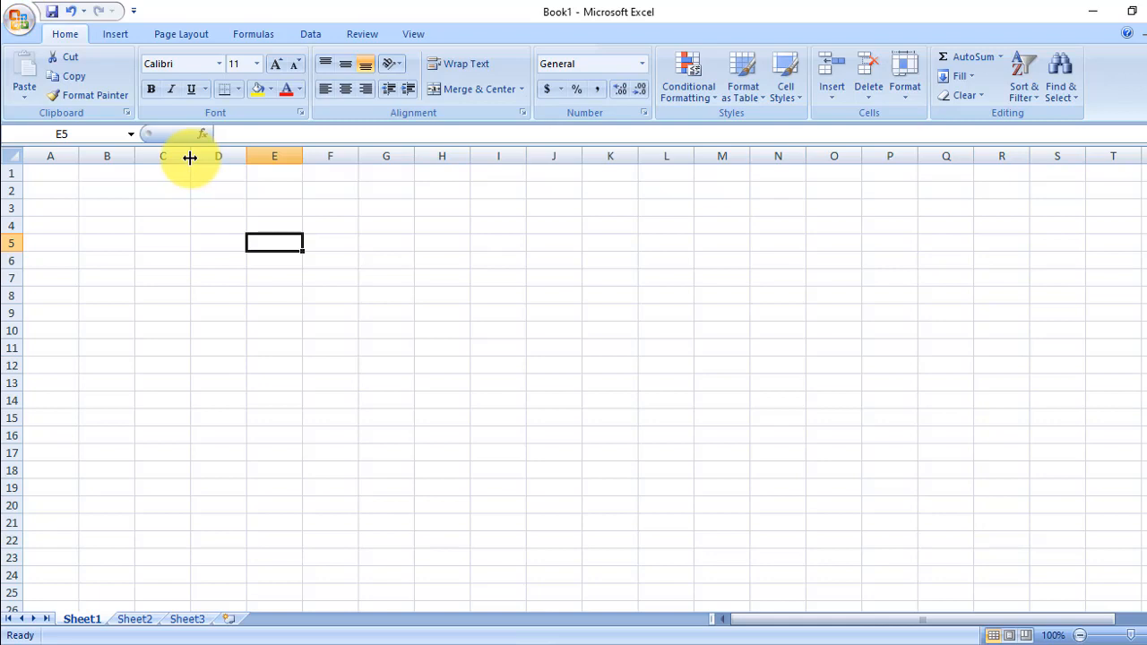
Widen column C to about three times the default width and make row 3 about four times the default height
drag(190, 158, 316, 157)
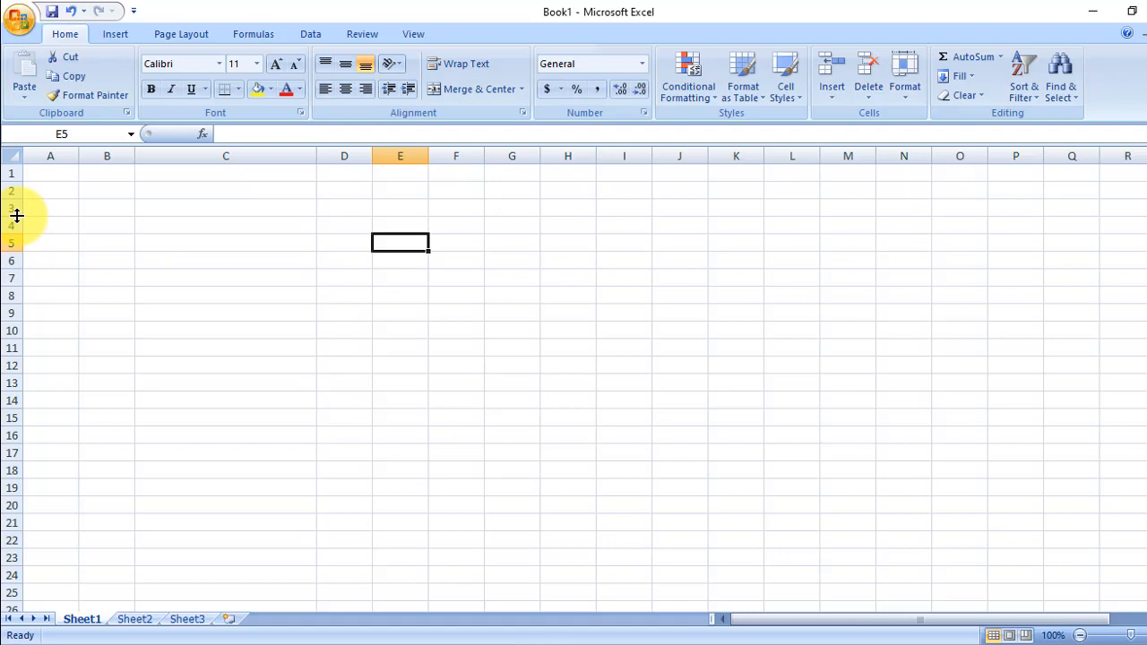
drag(16, 216, 11, 268)
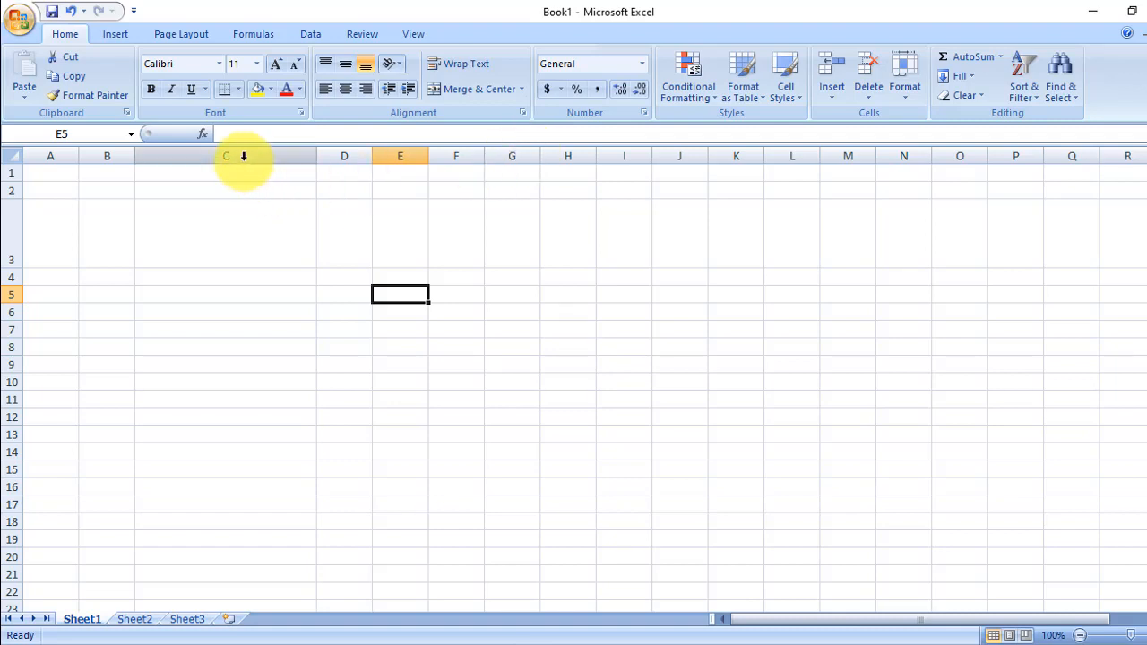
Give columns C through G one equal width, a little under twice the default column width
drag(242, 156, 492, 156)
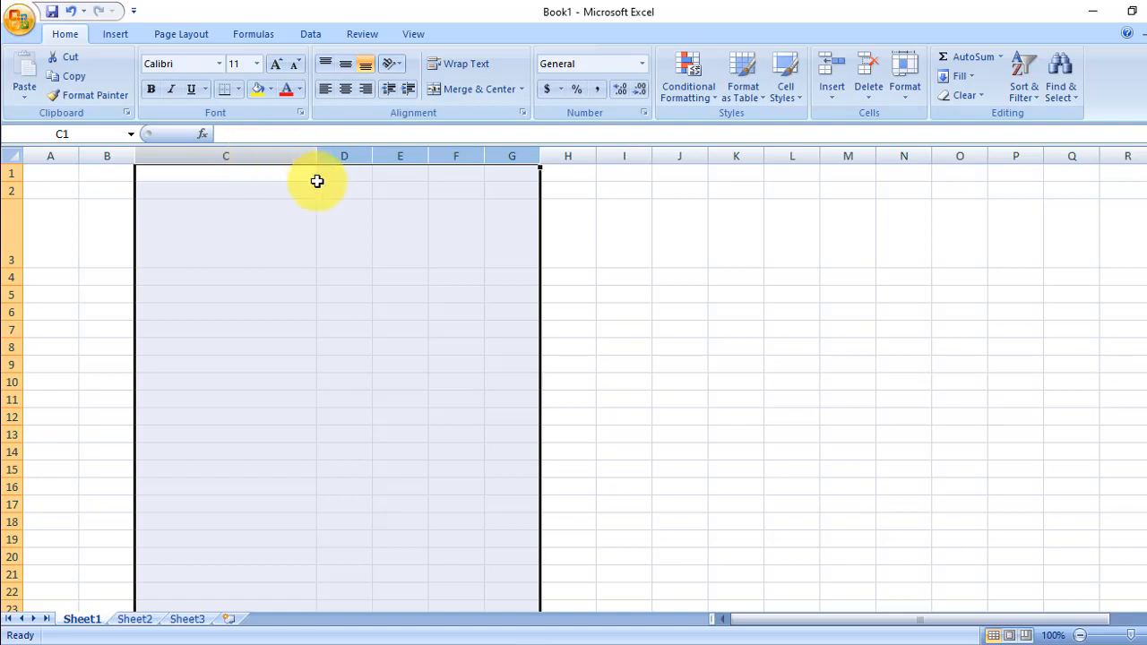
drag(317, 153, 240, 155)
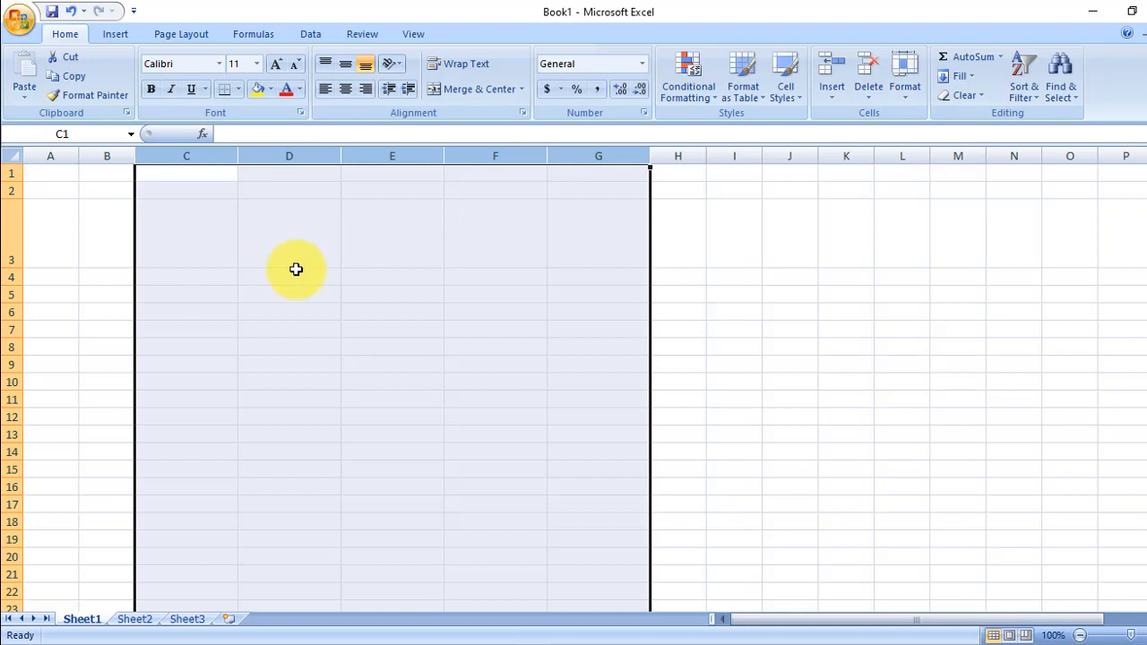
click(296, 271)
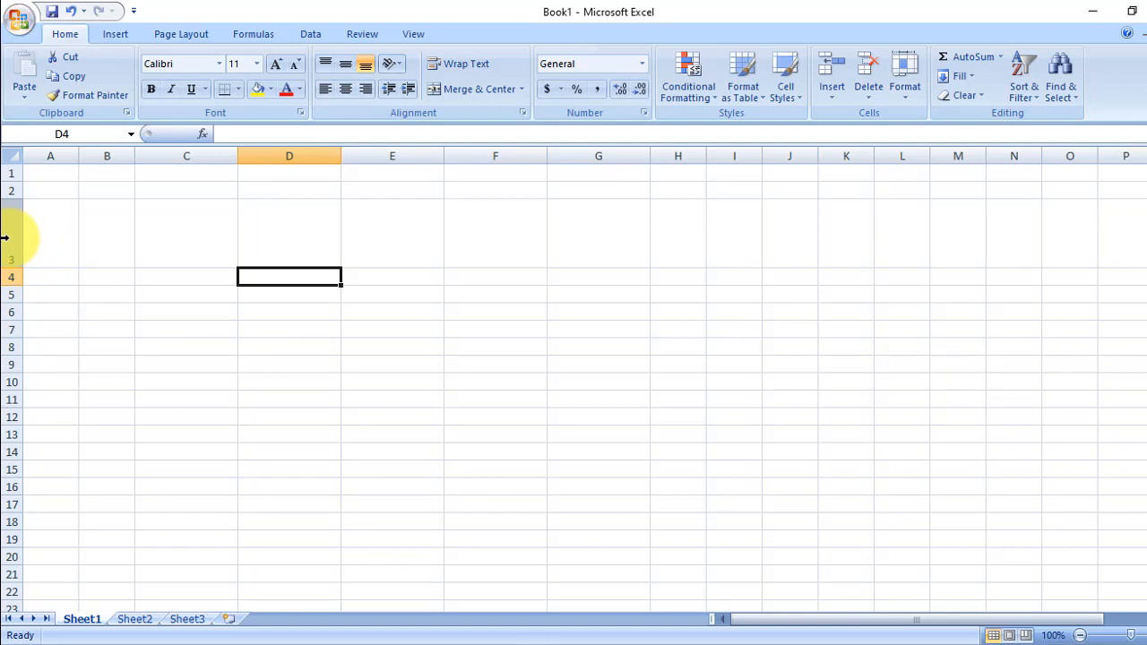
Give rows 3 through 6 one equal height, about three times the default row height
drag(4, 237, 5, 311)
drag(11, 269, 10, 254)
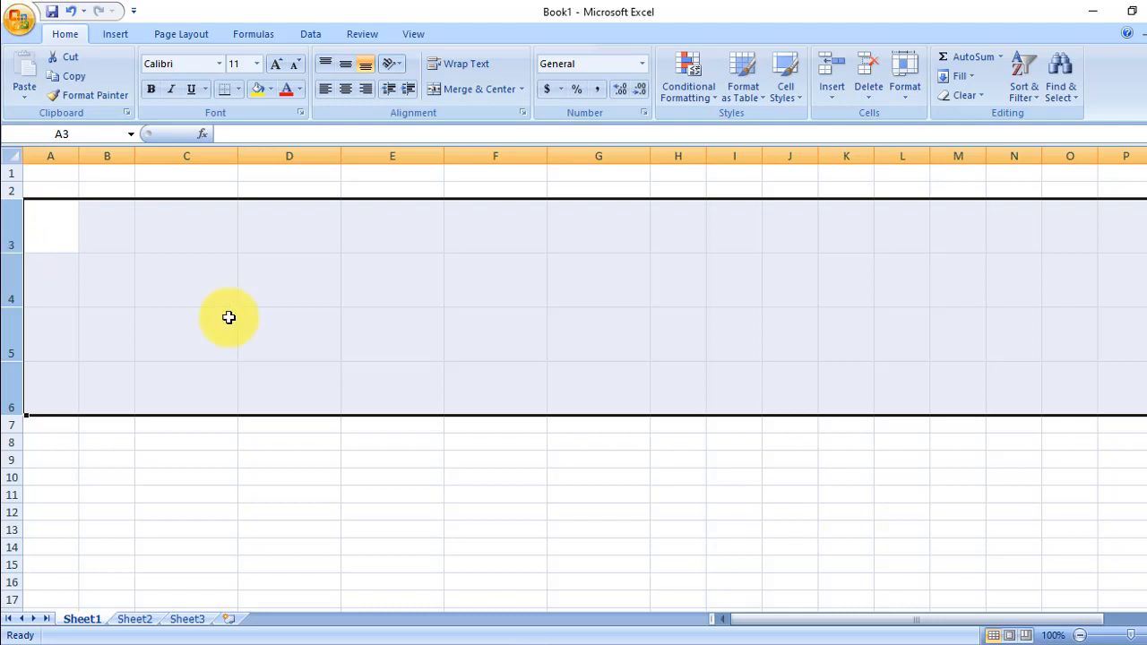
click(313, 368)
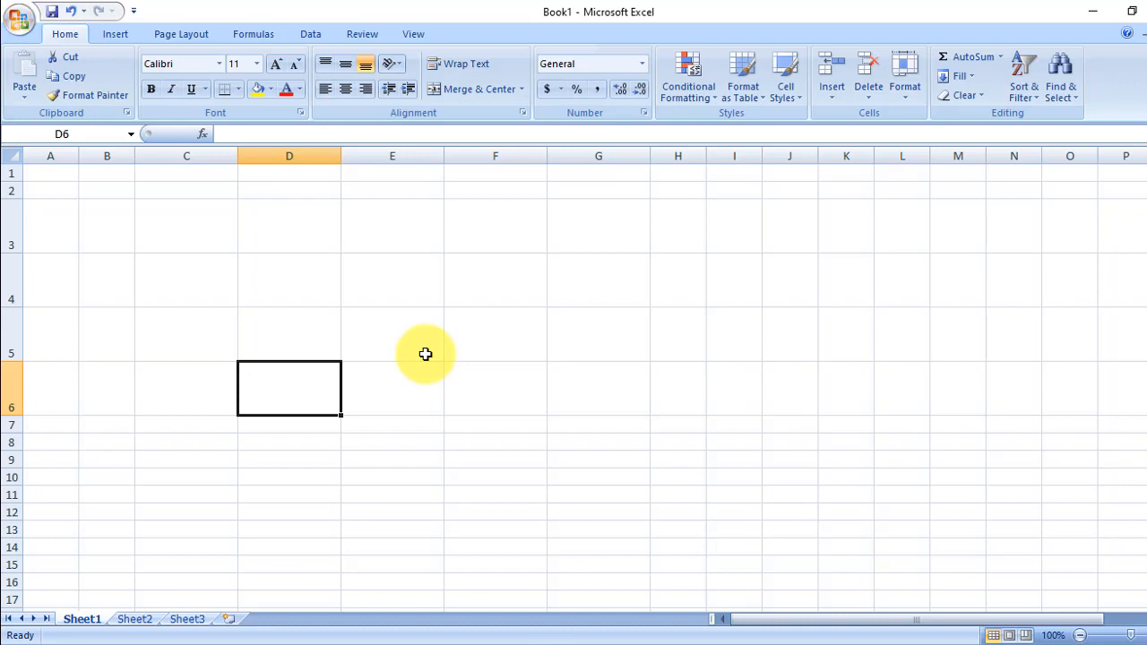
Enter the text "SDIT PERMATA BUNDA" in cell C3
click(199, 222)
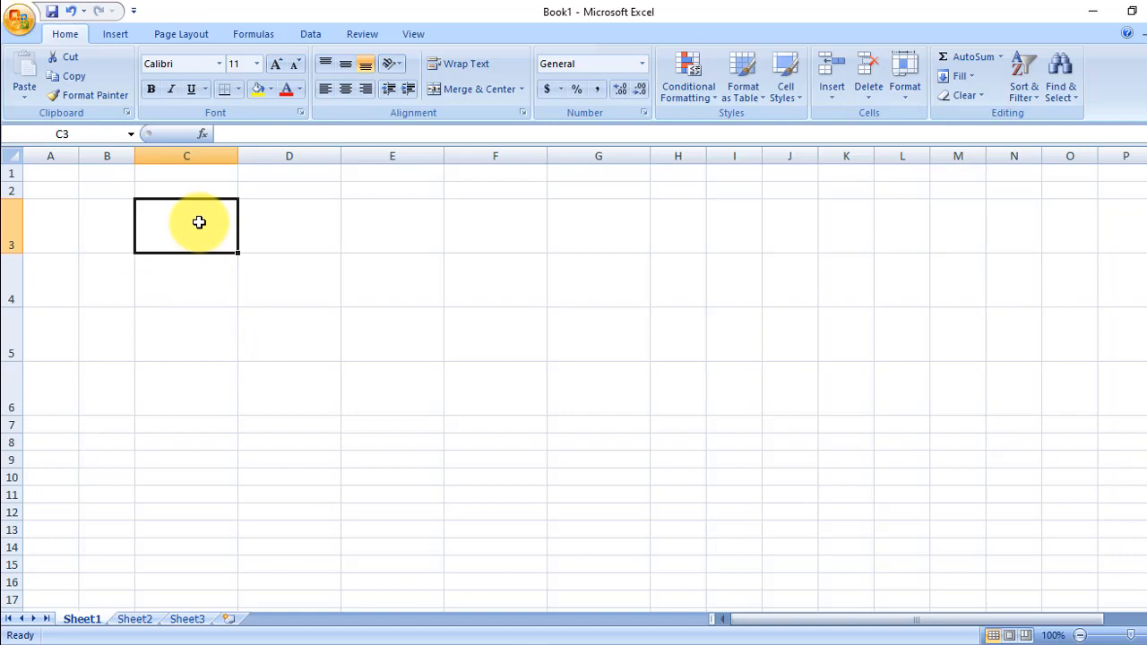
text(SDIT PERMA)
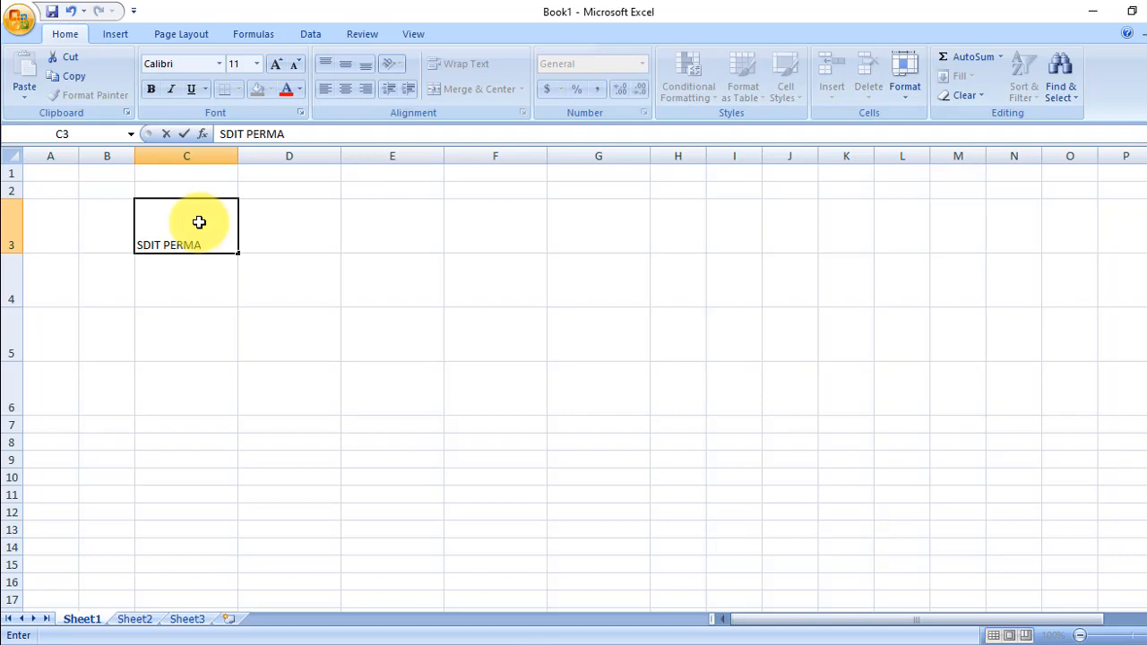
text(TA BUNDA)
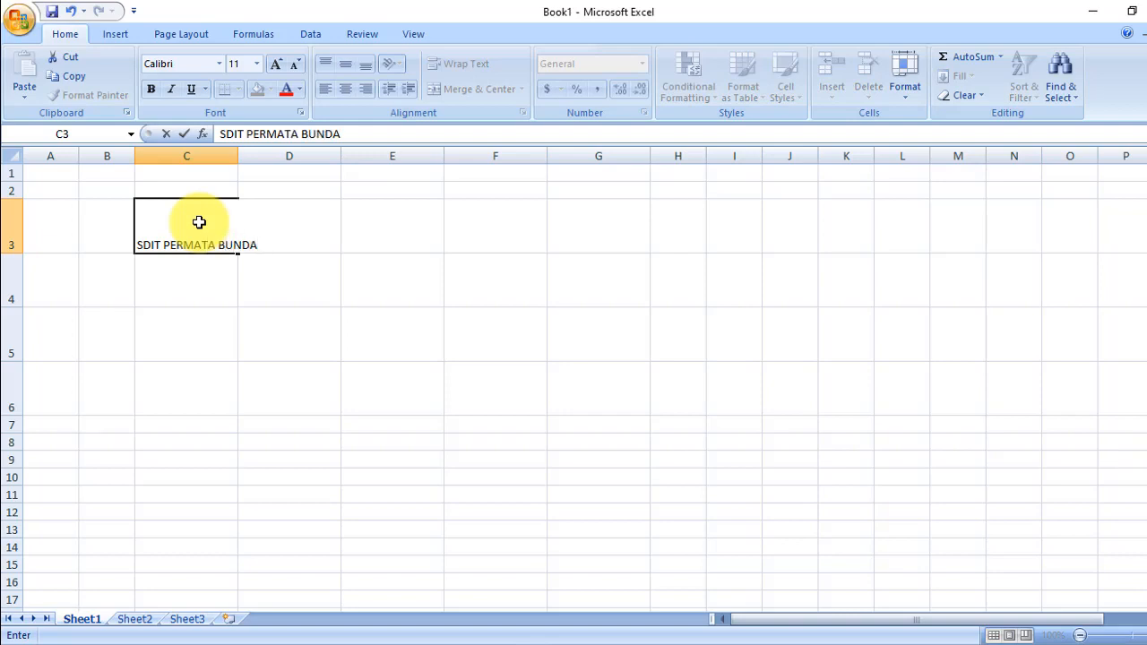
click(236, 291)
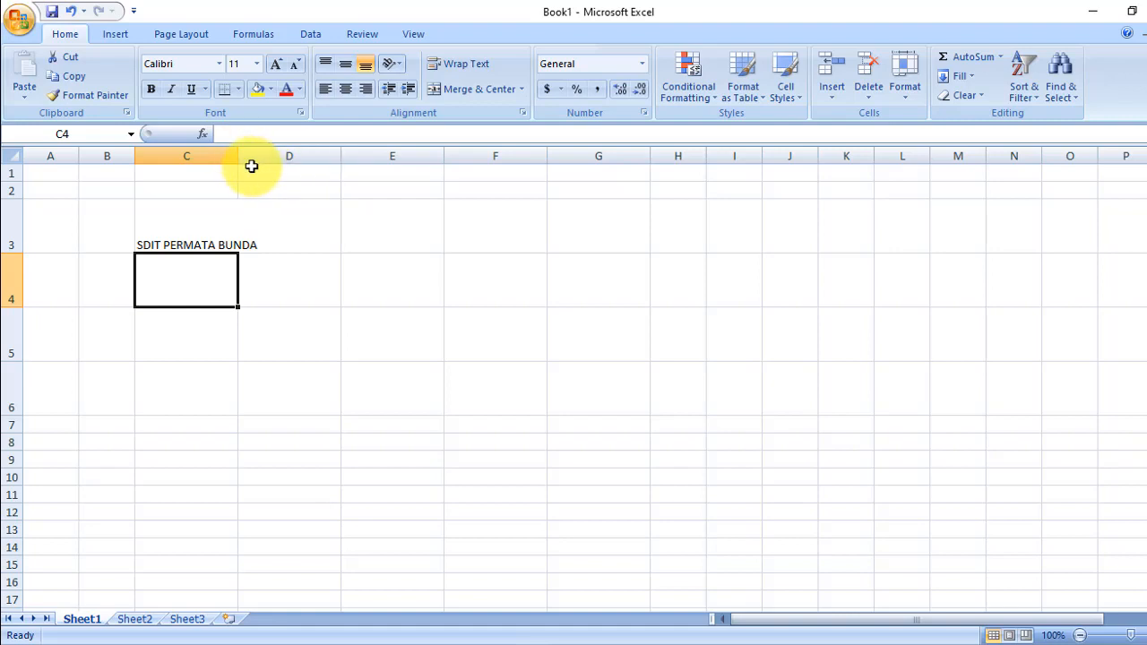
Try widening column C so the text in C3 fits, and undo the change
drag(238, 156, 284, 156)
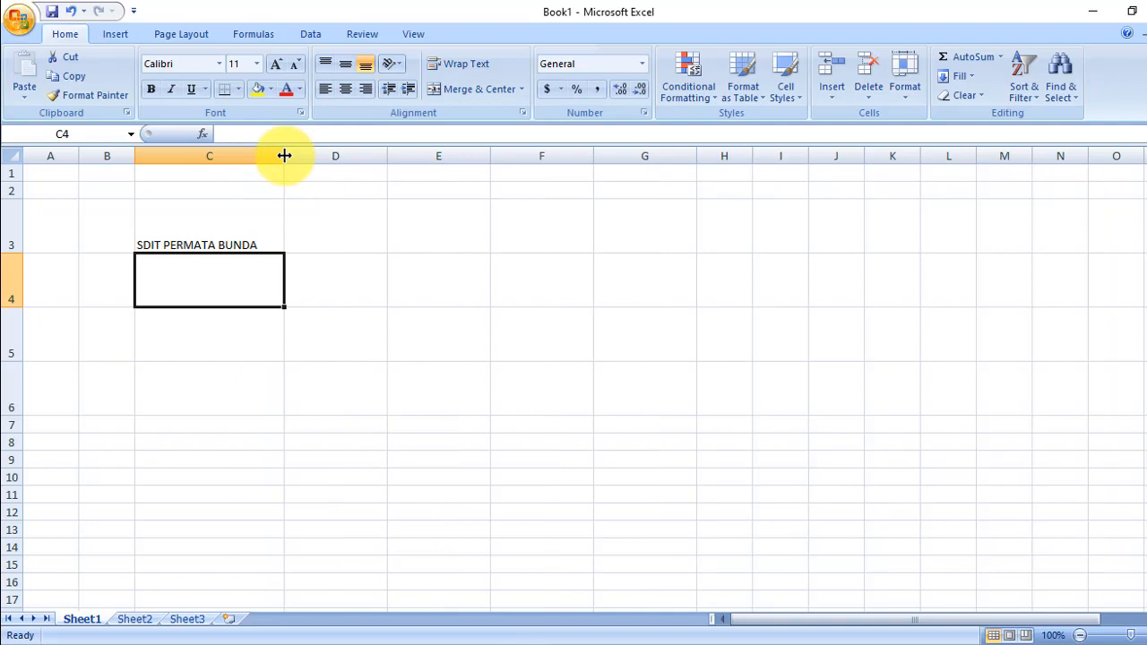
key(ctrl+z)
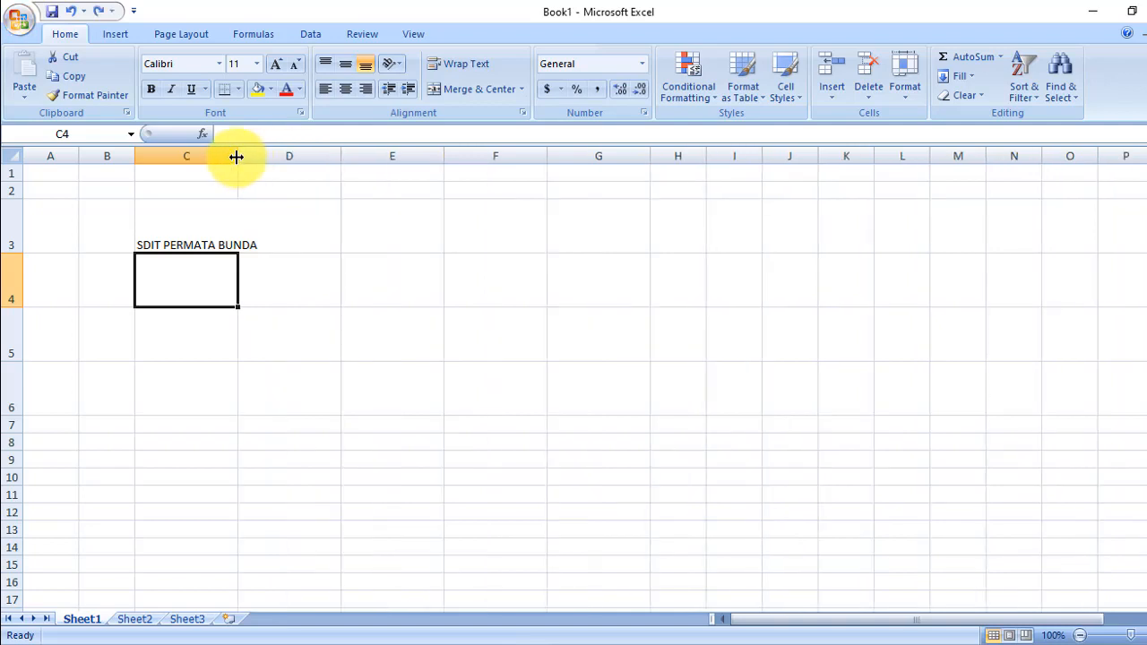
Auto-fit column C to the text in C3, and widen it further to nearly twice that width
double_click(237, 157)
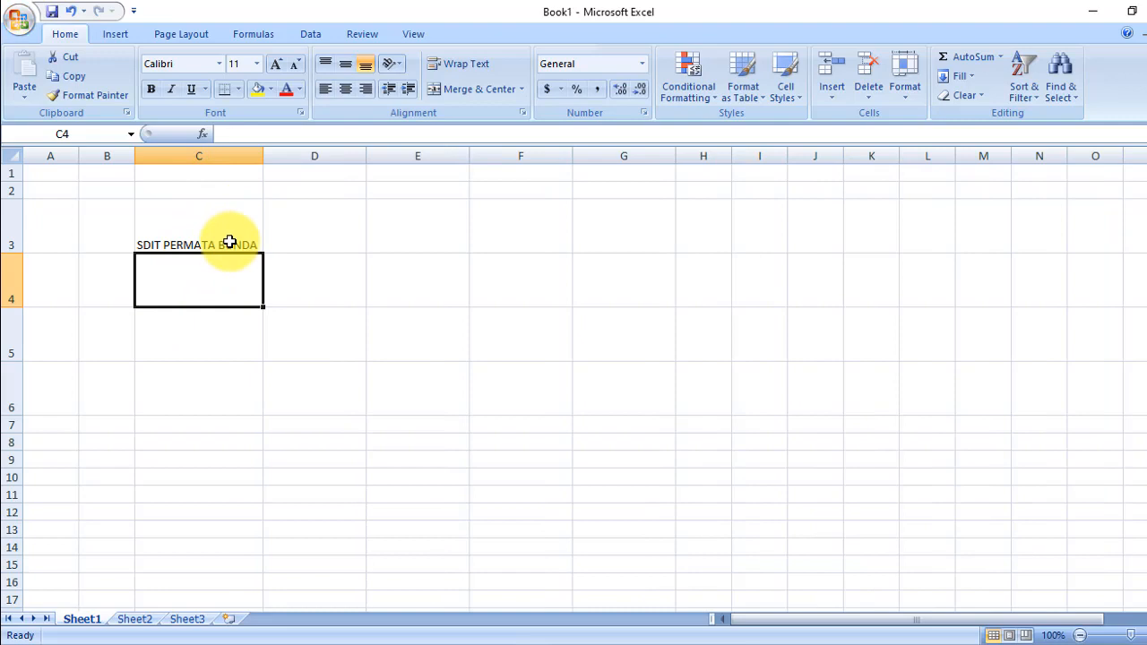
click(233, 239)
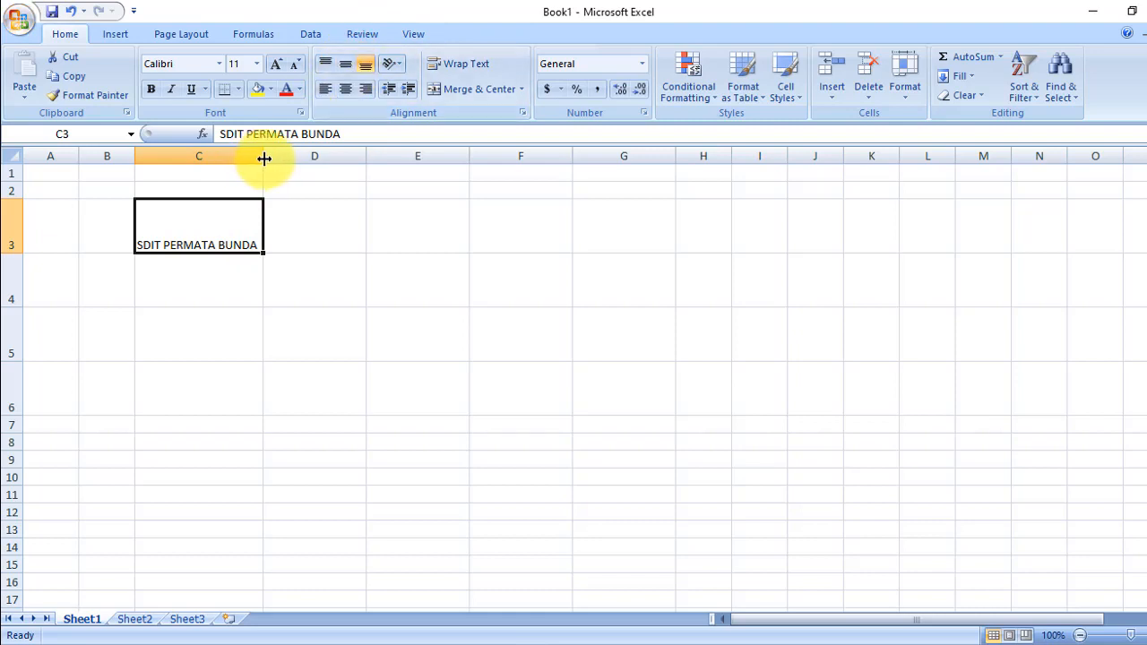
drag(264, 159, 371, 164)
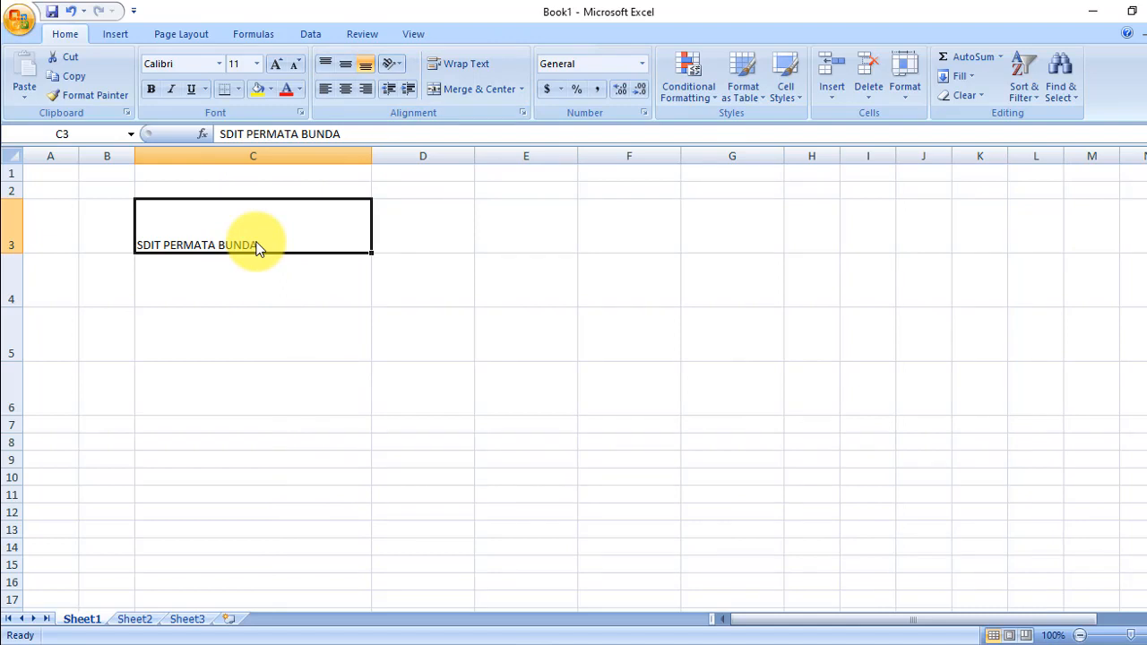
Centre the text in C3 horizontally and align it to the middle of the cell vertically
click(348, 96)
click(367, 98)
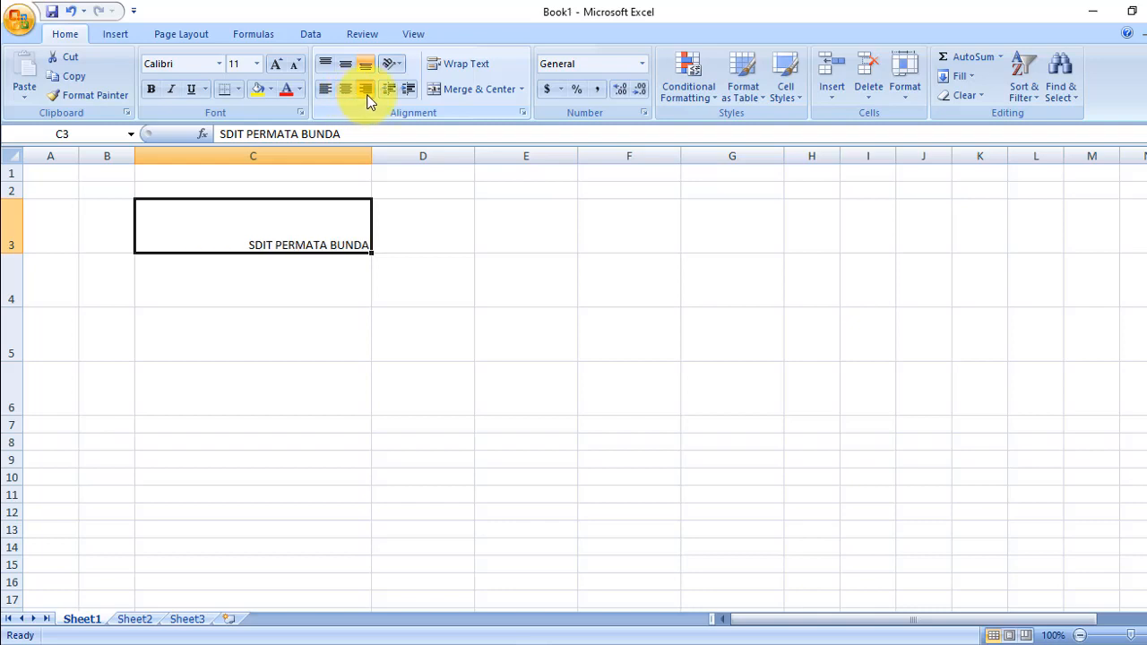
click(350, 95)
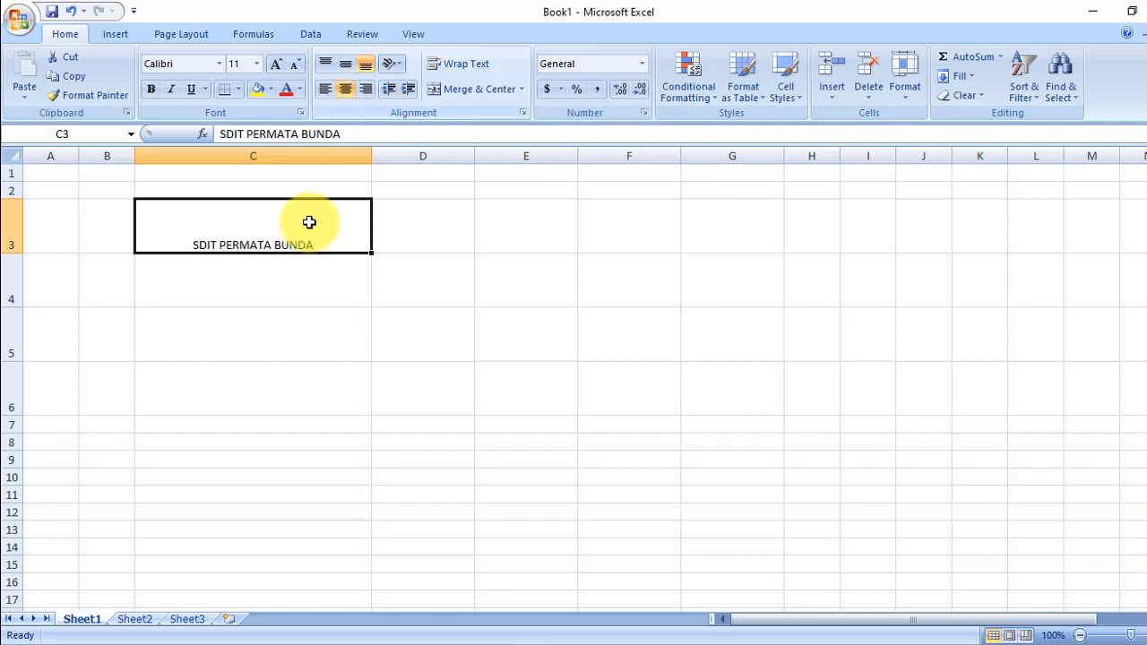
click(348, 67)
click(325, 67)
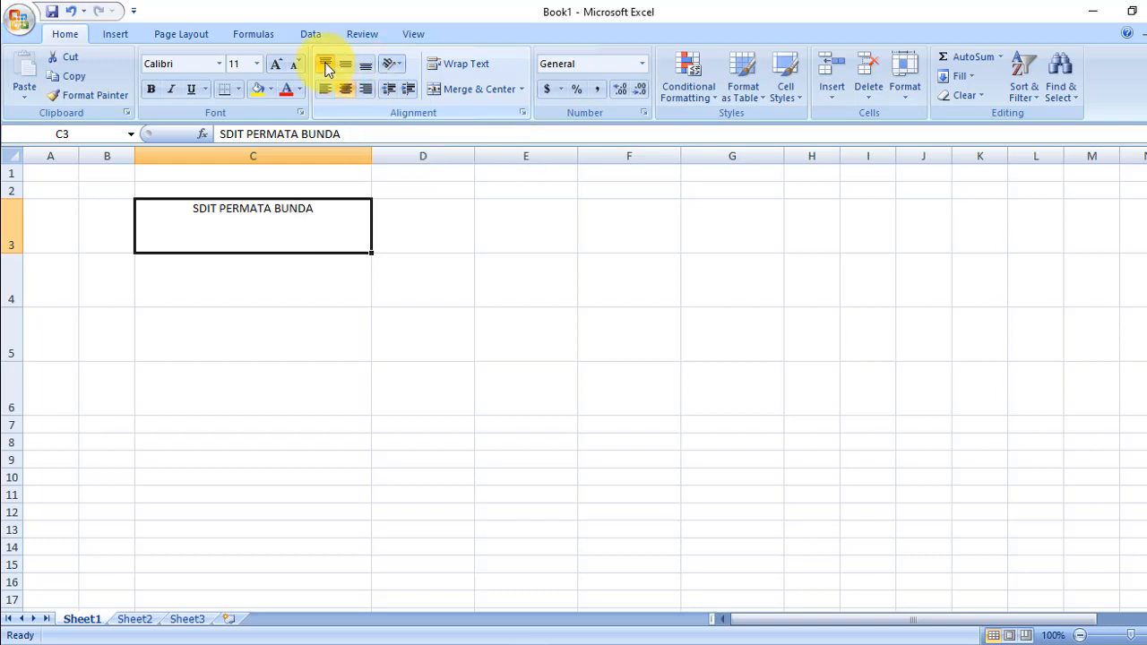
click(345, 65)
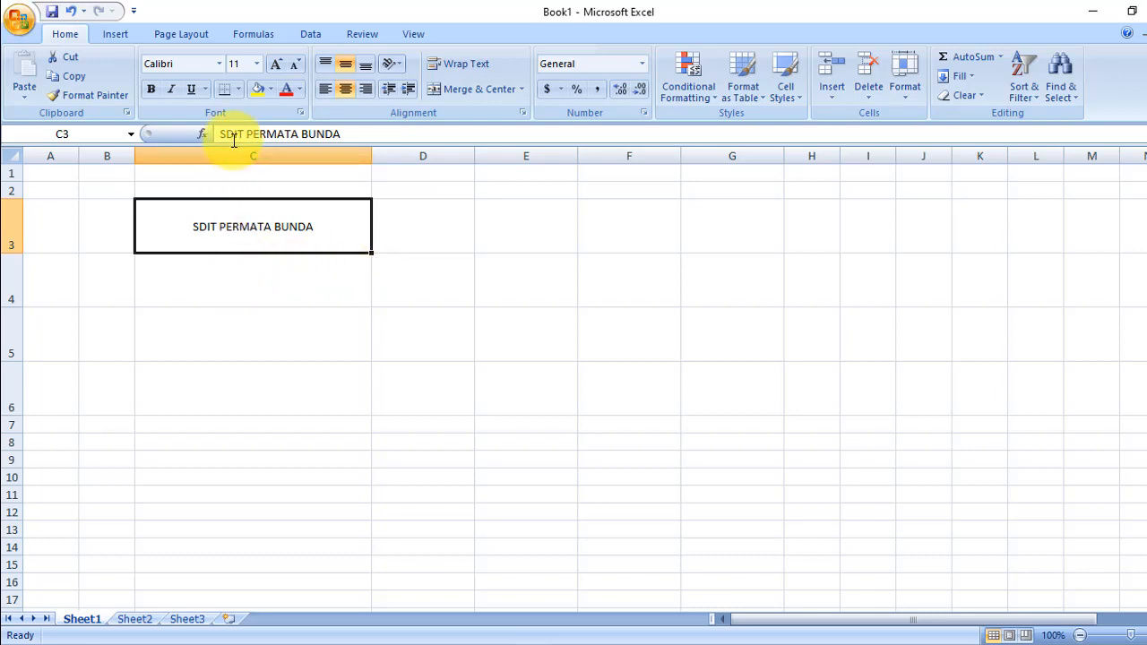
Add "I" to the end of the text in C3 through the formula bar so it reads "SDIT PERMATA BUNDA I"
click(350, 135)
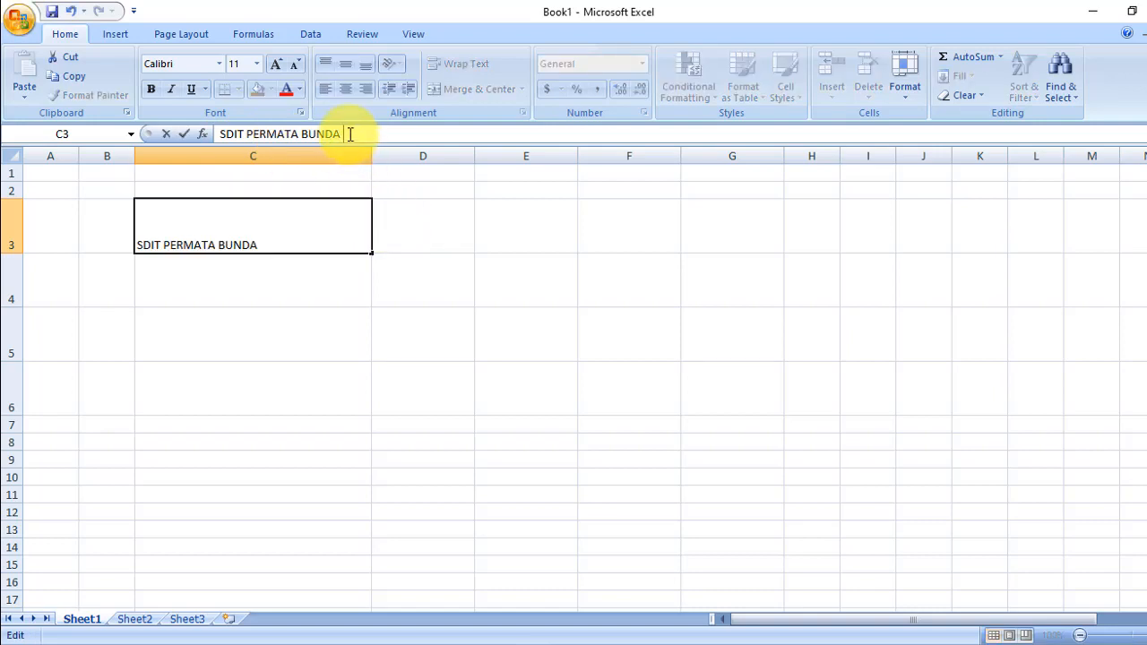
text(I)
key(Return)
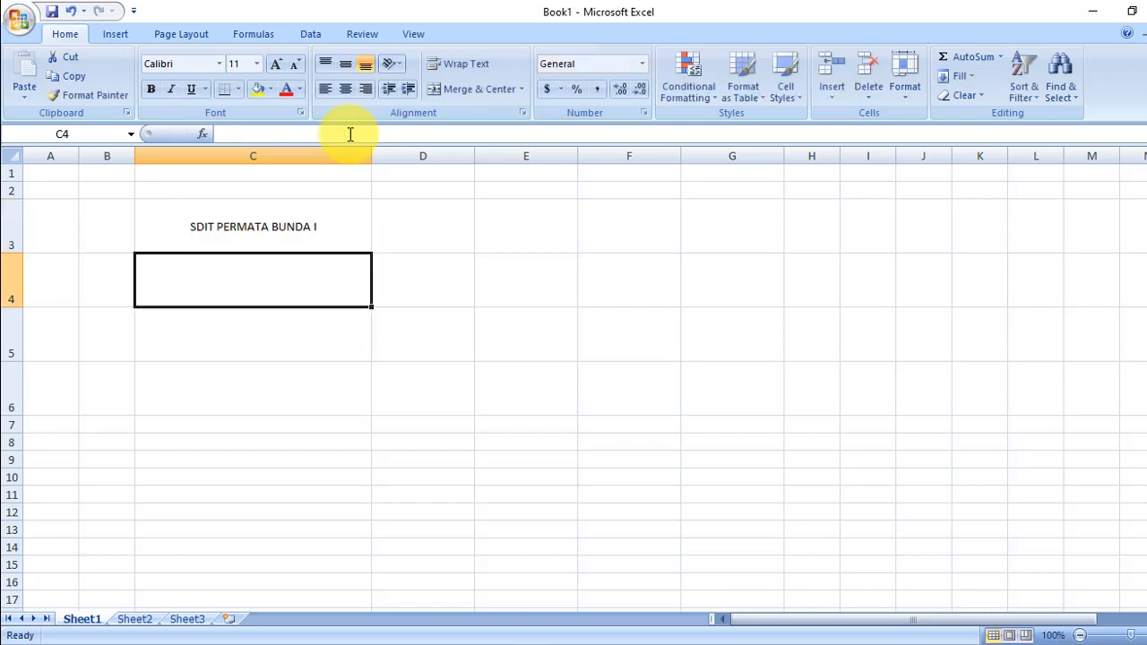
Edit the text in C3 directly in the cell so it reads "SDIT PERMATA BUNDA II"
click(347, 226)
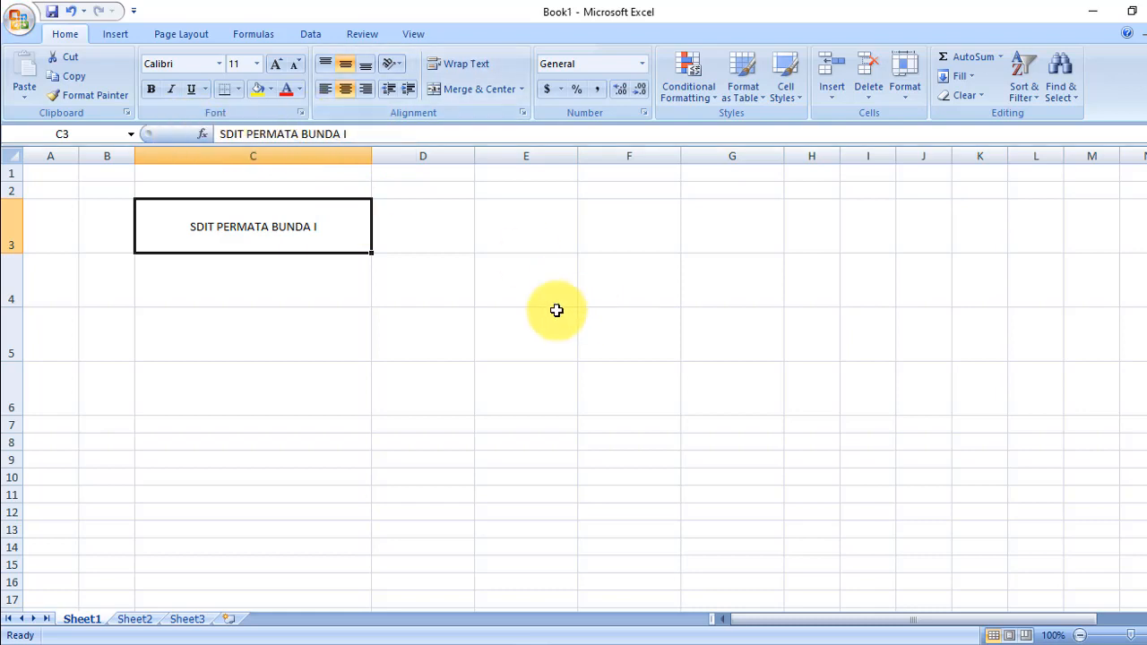
double_click(343, 229)
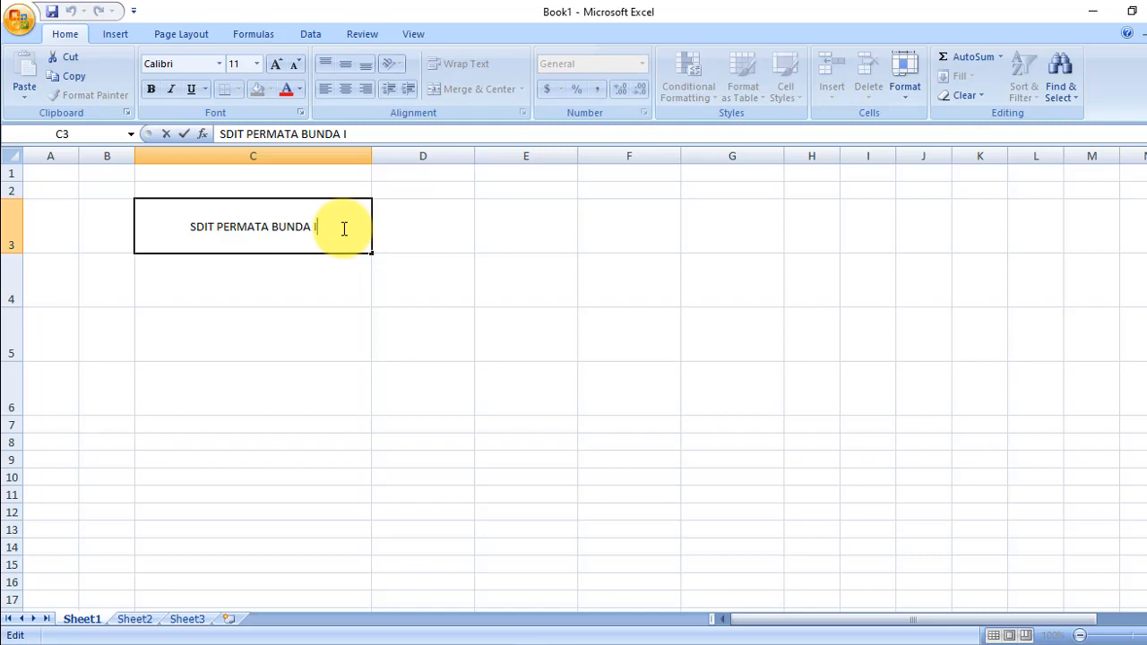
key(BackSpace)
text(II)
key(BackSpace)
key(BackSpace)
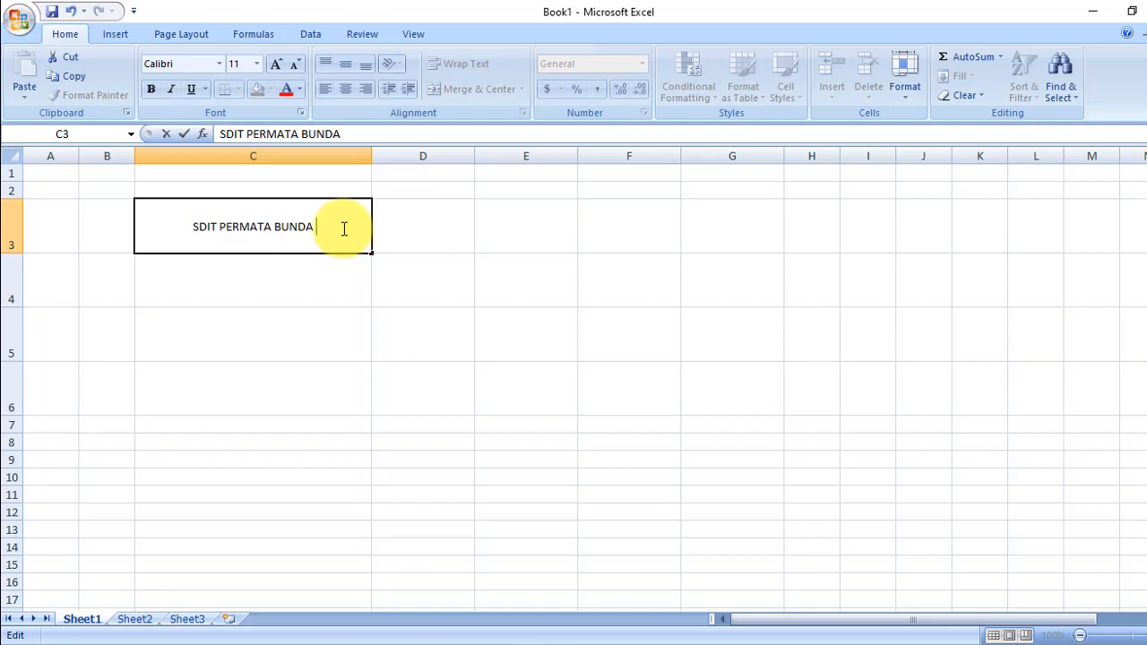
text(II)
key(Return)
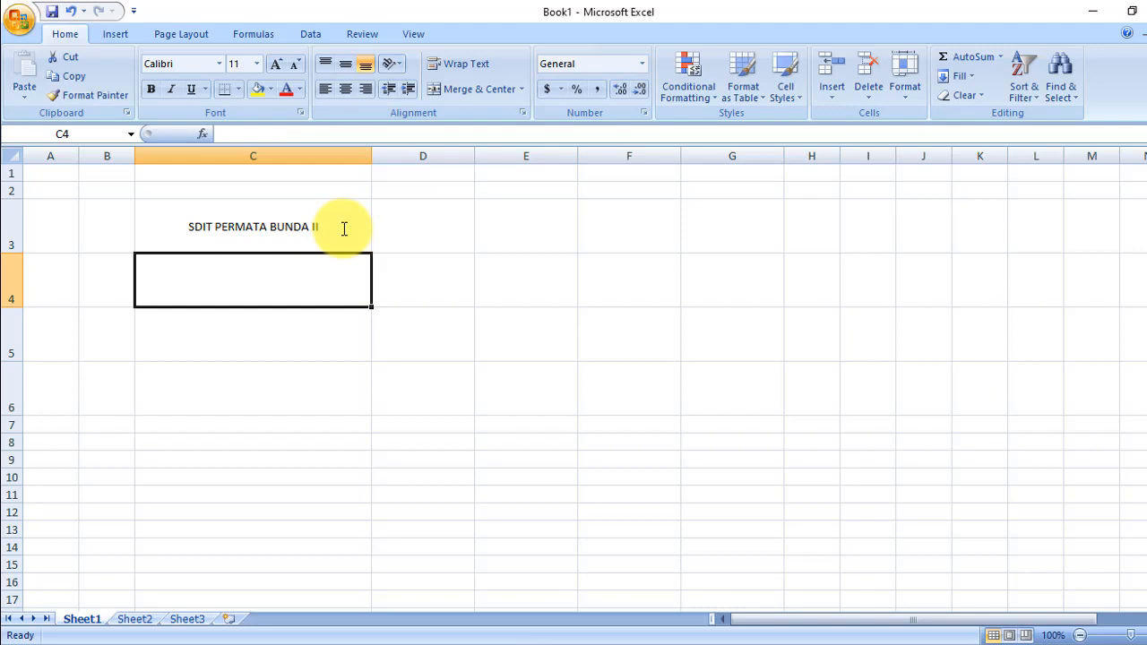
Reduce the height of row 3 to about twice the default row height
click(288, 231)
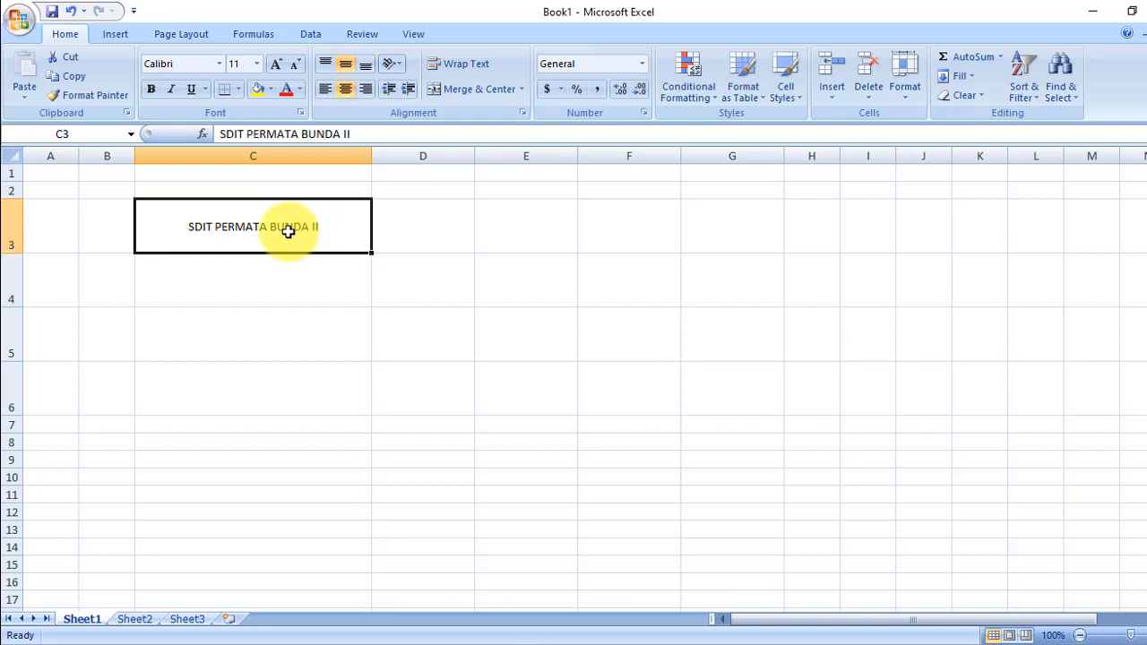
click(266, 272)
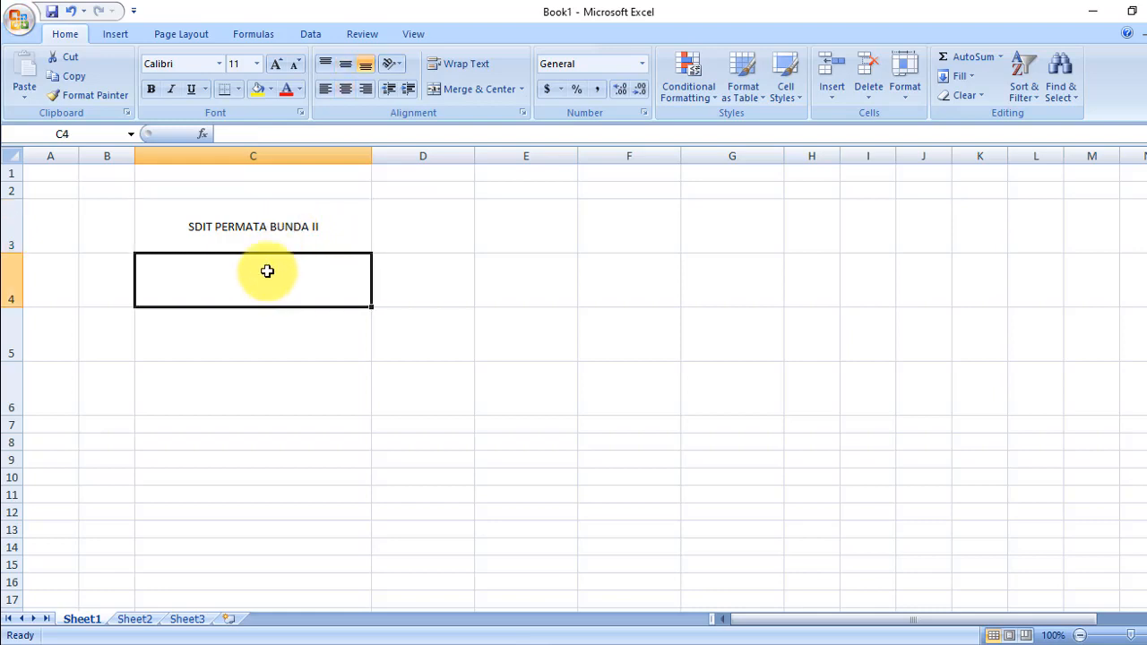
click(228, 236)
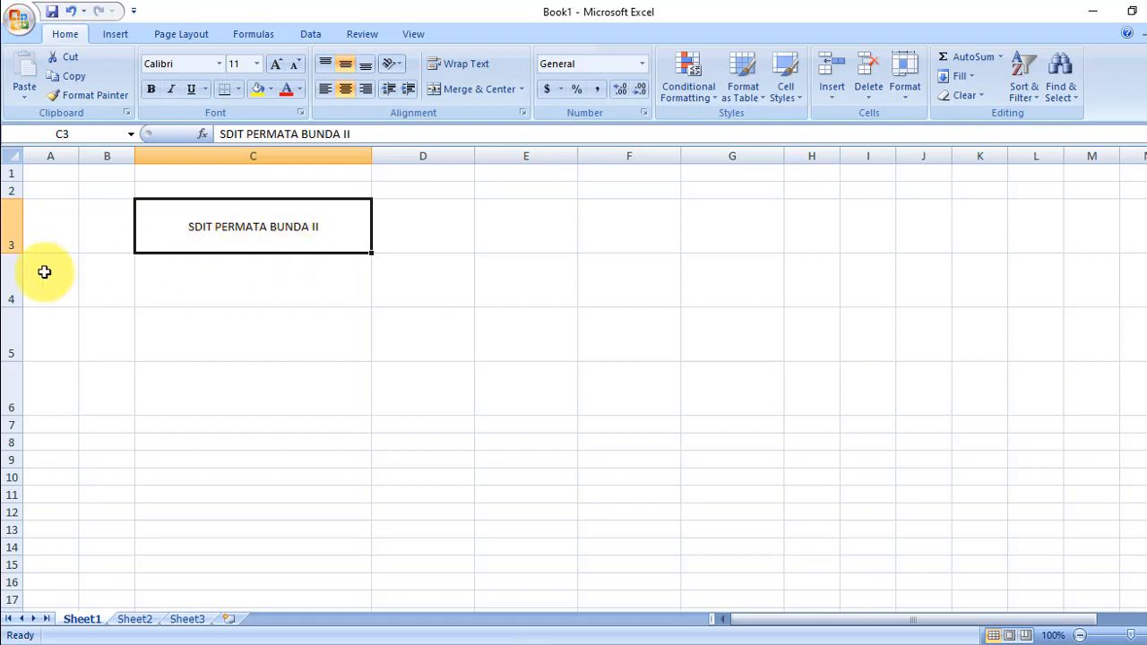
drag(18, 254, 18, 233)
click(291, 248)
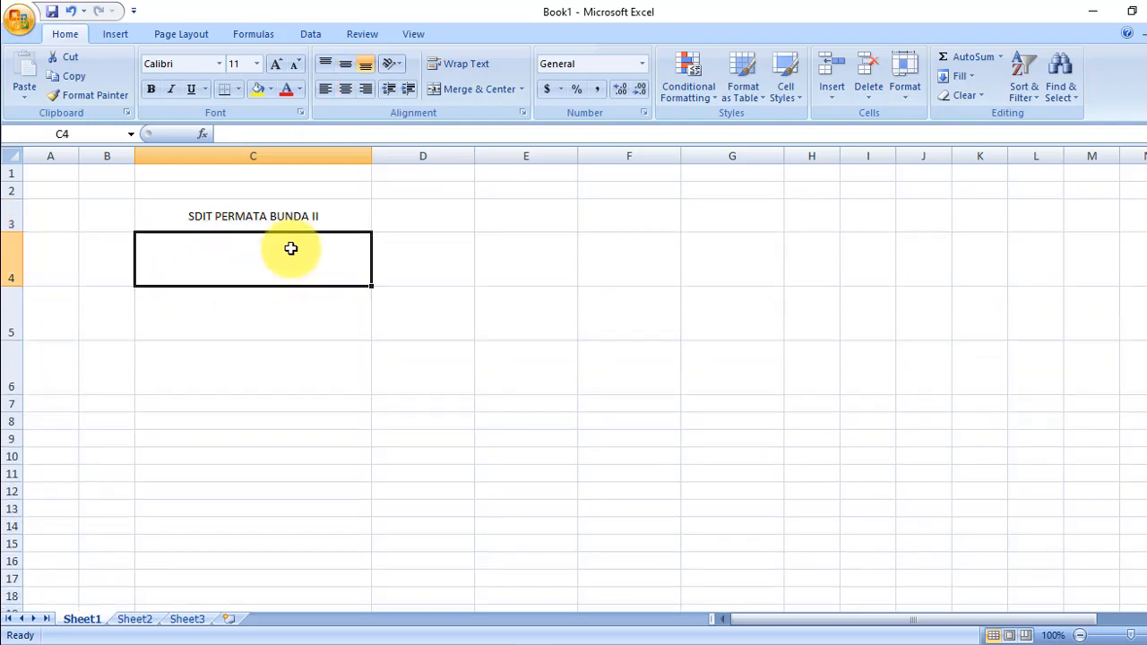
Remove "II" from the end of the text in C3, leaving "SDIT PERMATA BUNDA"
click(292, 223)
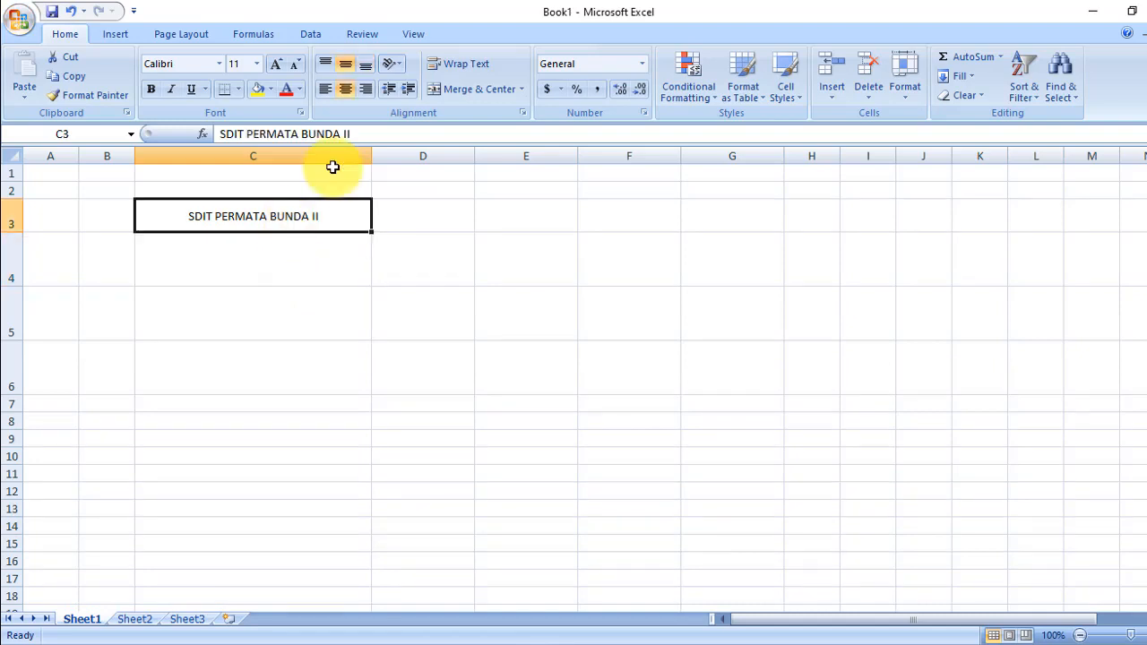
drag(371, 134, 340, 134)
key(BackSpace)
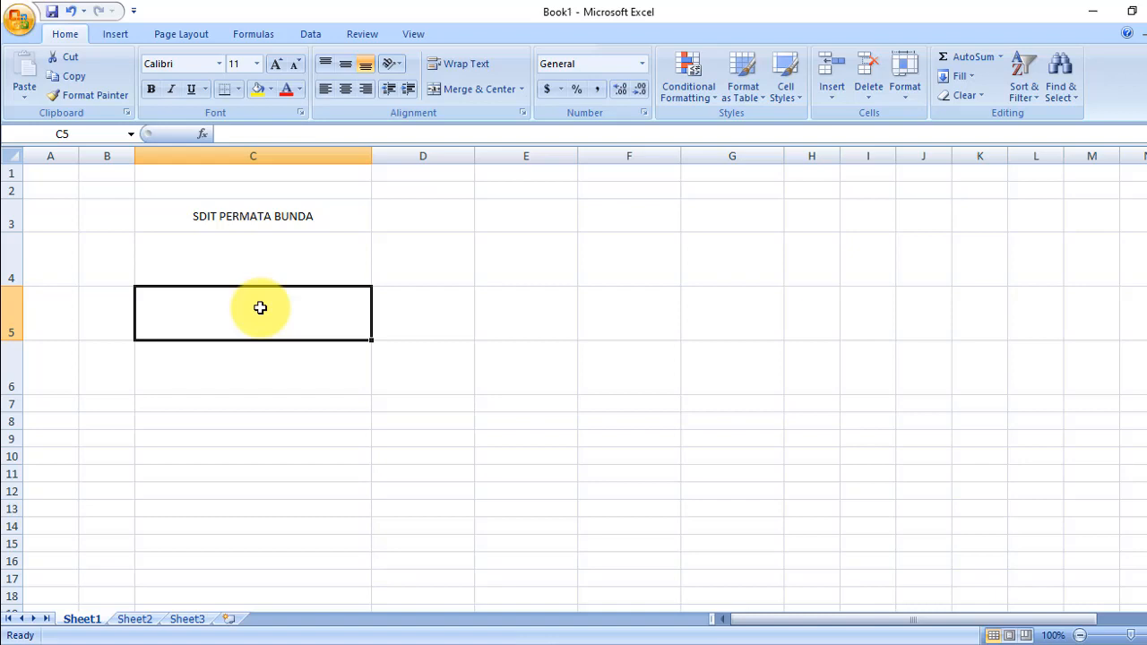
Enter the heading "NAMA PELAJARAN" in cell C5
text(NAMA PELAKA)
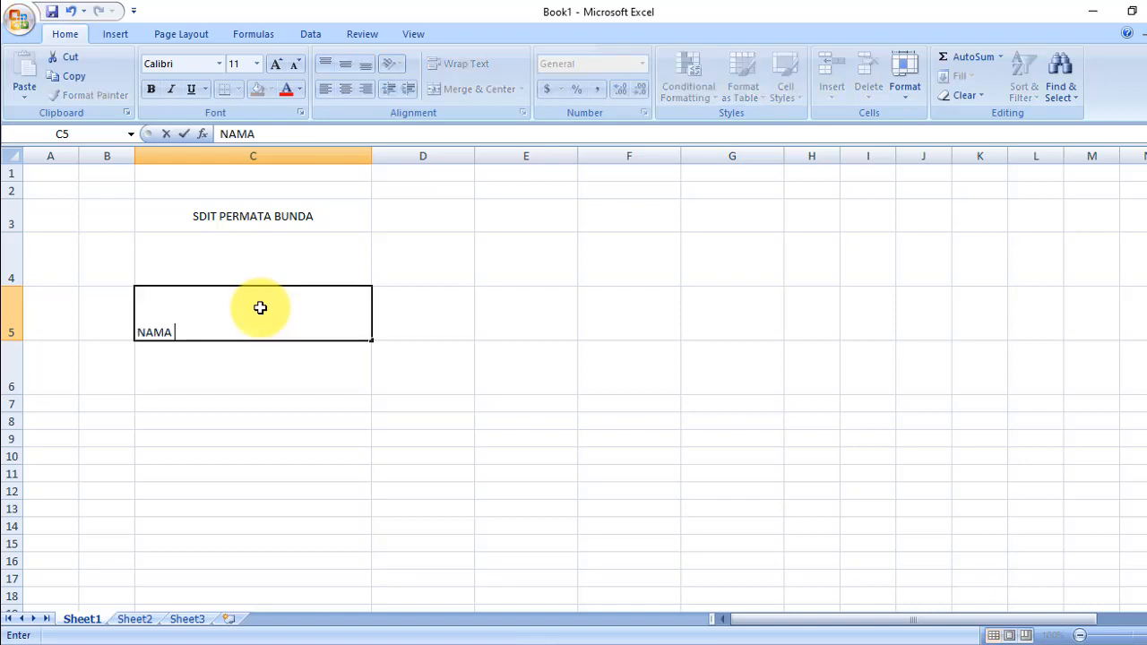
key(BackSpace)
key(BackSpace)
text(JARAN)
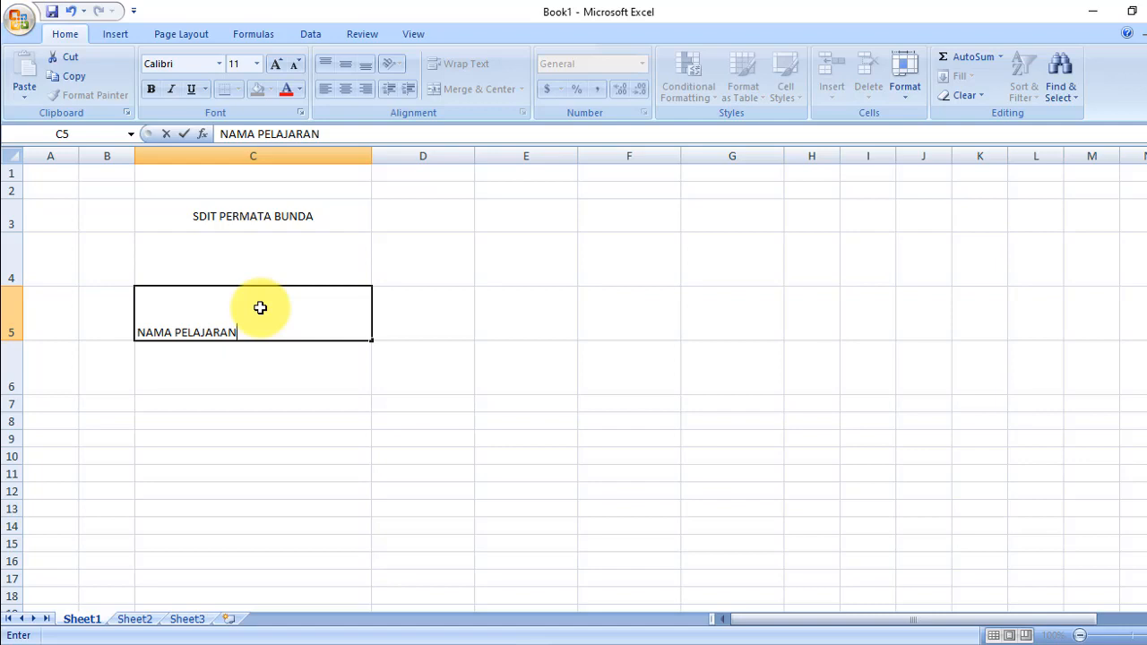
key(Tab)
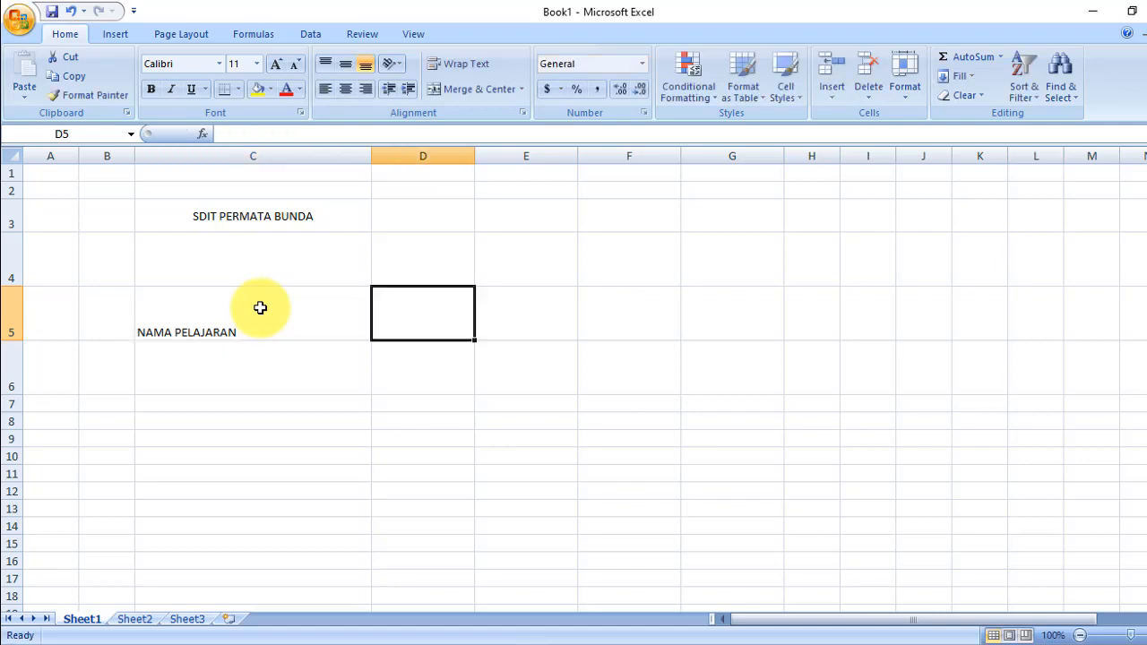
Enter the heading "NILAI TERTINGI" in cell D5
text(NILAI TERT)
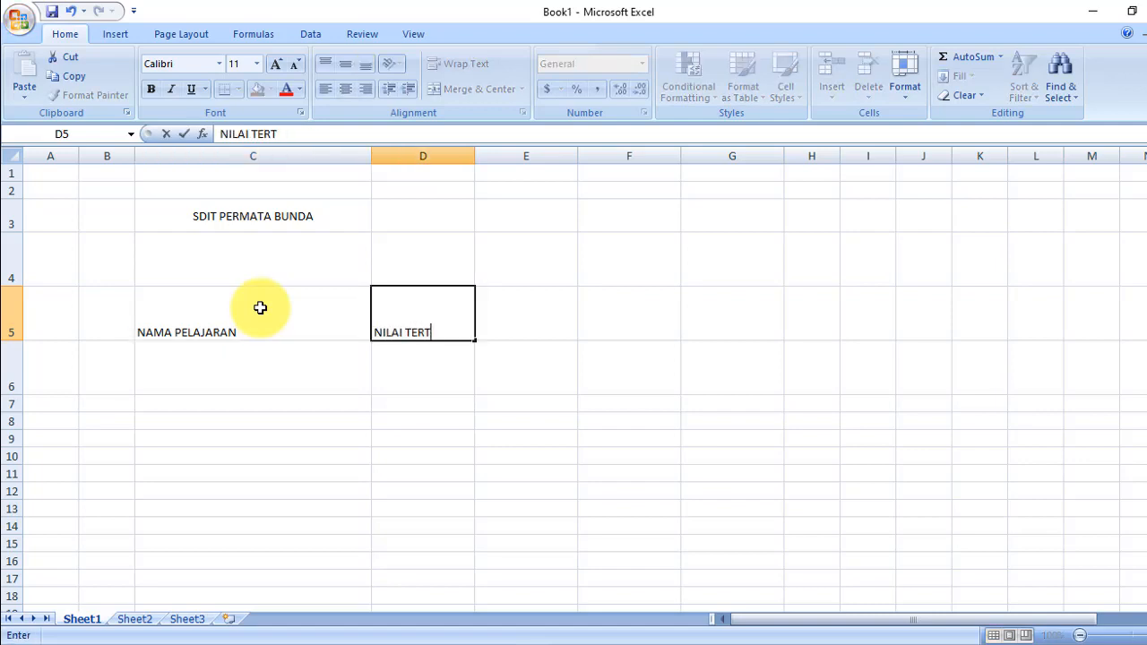
text(ING)
key(Tab)
key(shift+Tab)
key(F2)
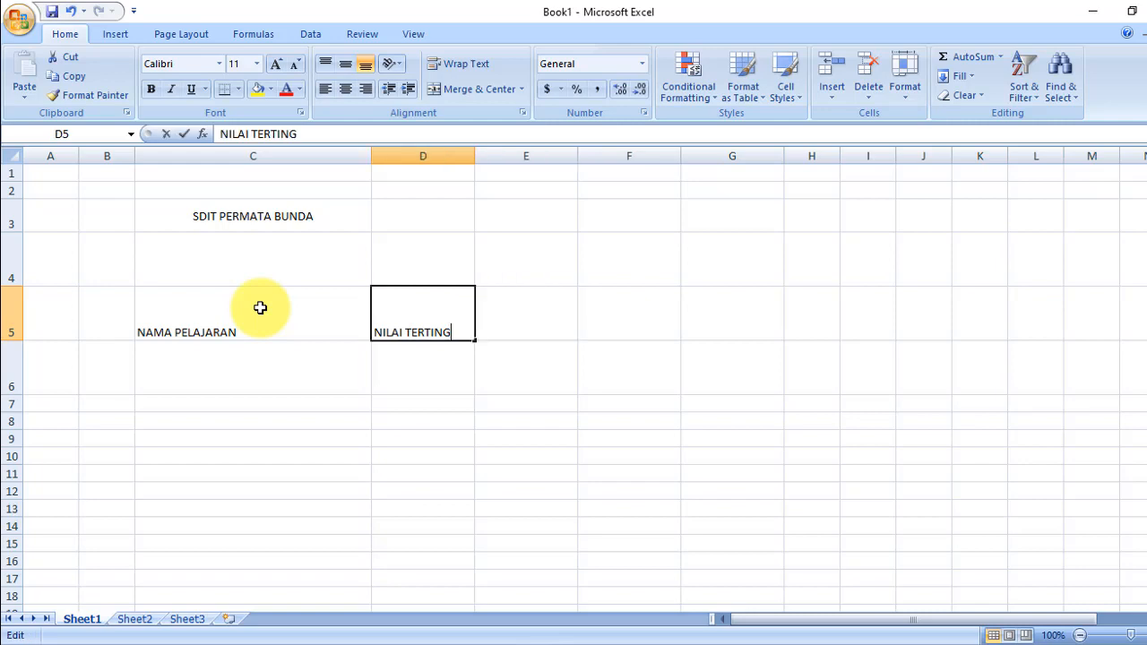
text(I)
key(Tab)
Enter the heading "NILAI TERENDA" in cell E5
text(NILAI TERS)
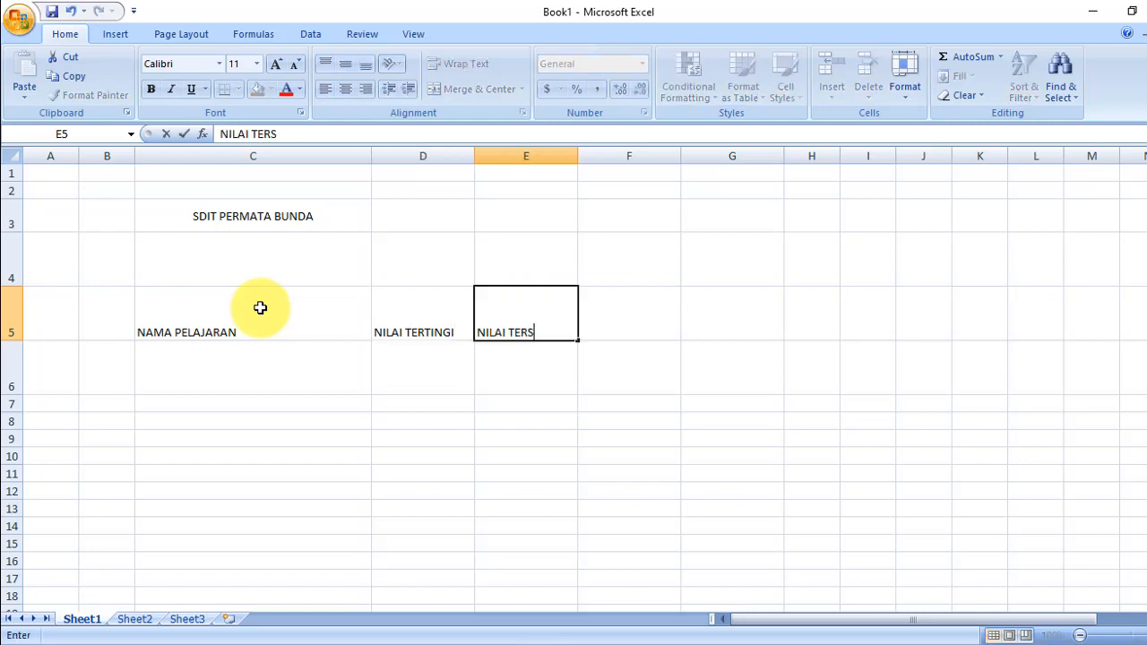
key(BackSpace)
text(ENDA)
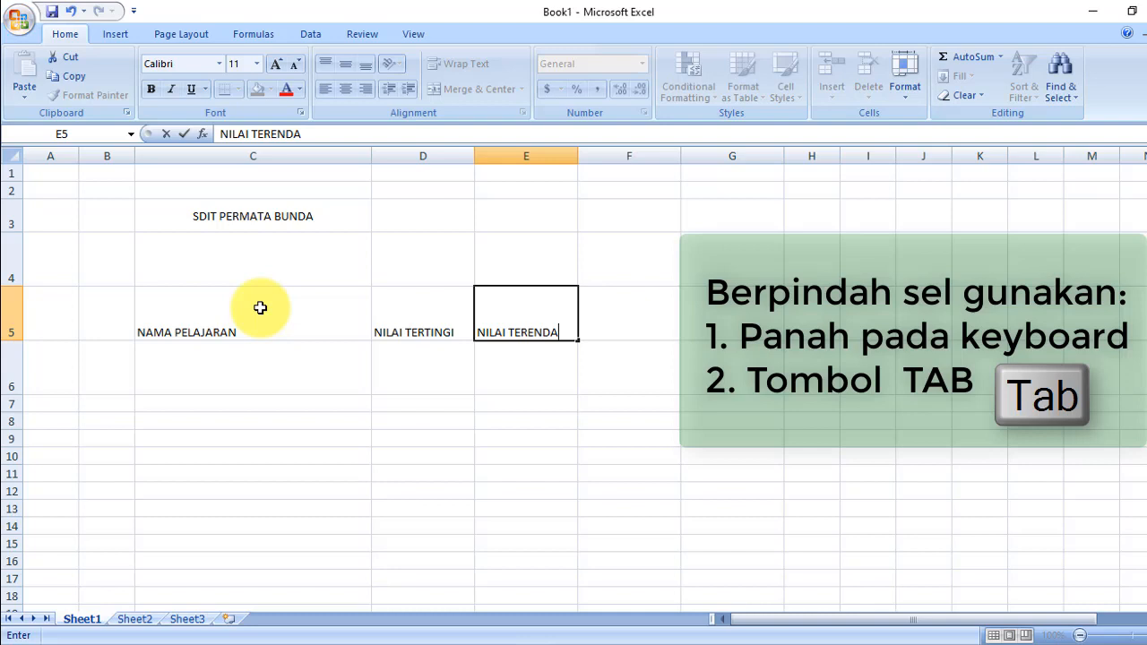
key(Return)
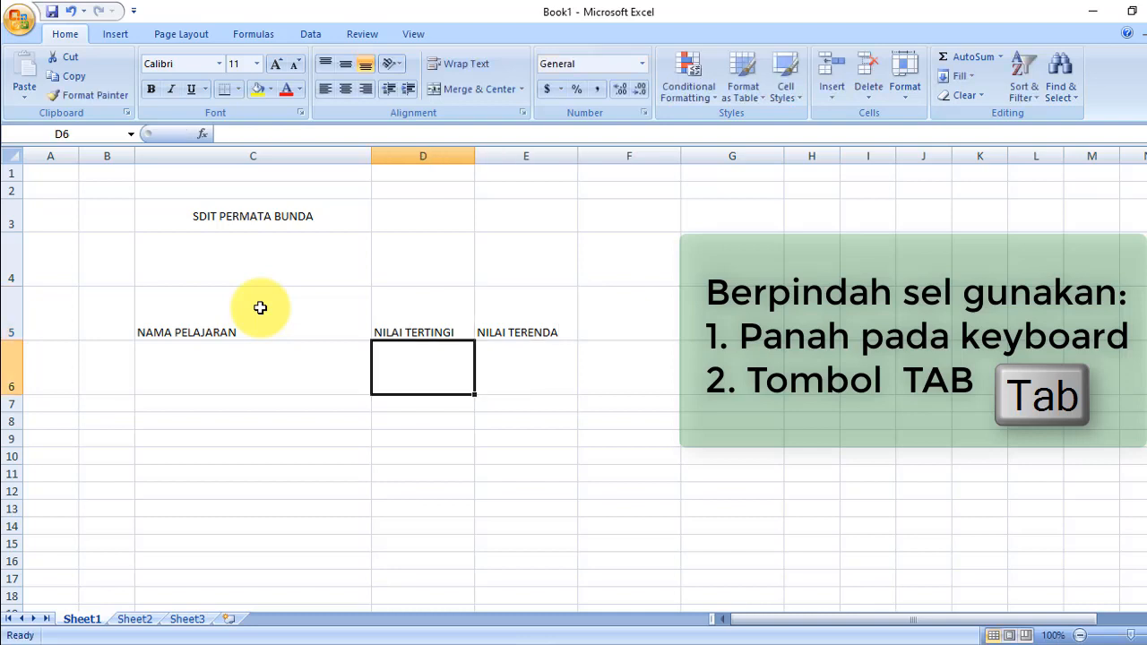
Move the active cell back and forth along row 5 between B5 and F5, returning to C5
click(249, 313)
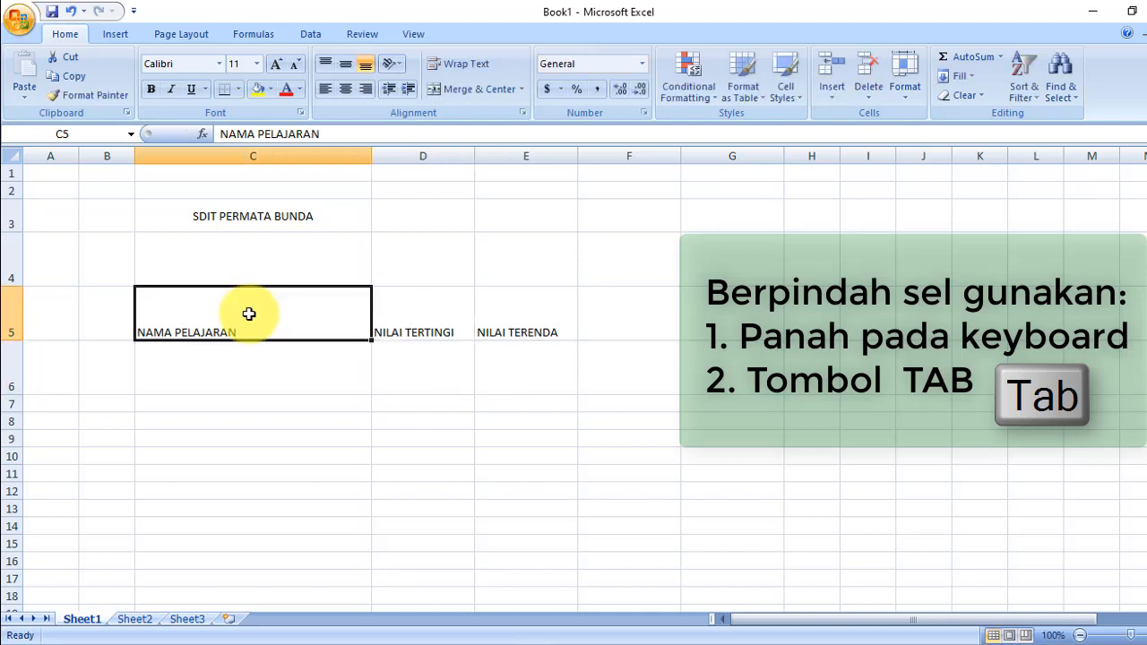
key(Tab)
key(Tab)
click(250, 313)
key(Tab)
key(Tab)
key(Tab)
key(Left)
key(Left)
key(Left)
key(Left)
key(Tab)
key(Tab)
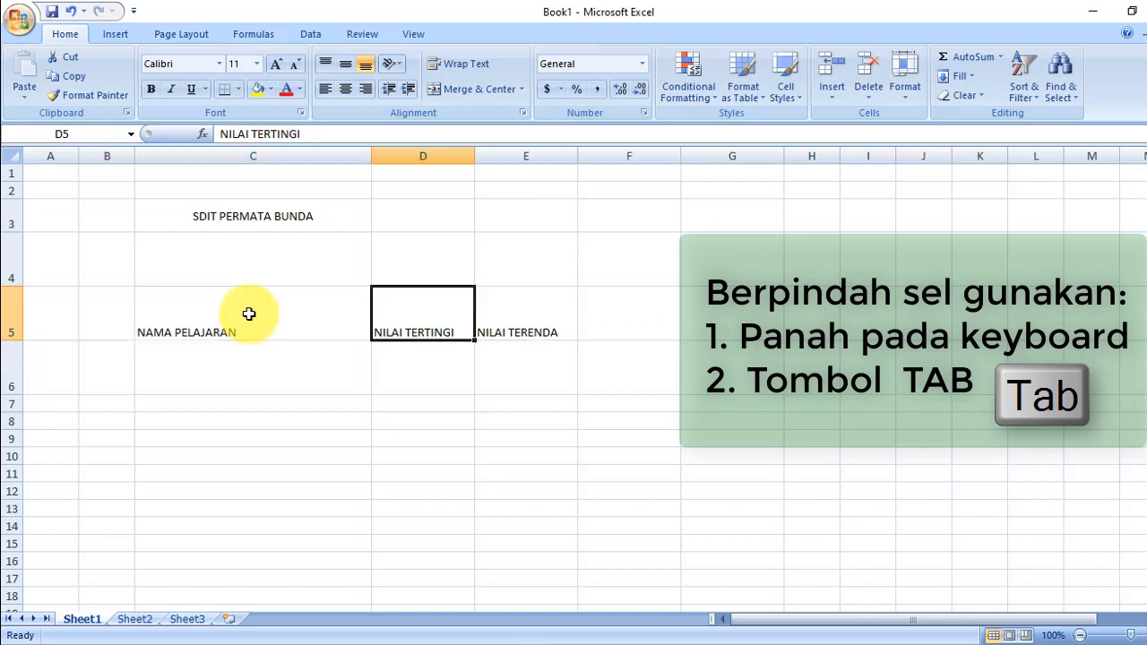
key(Tab)
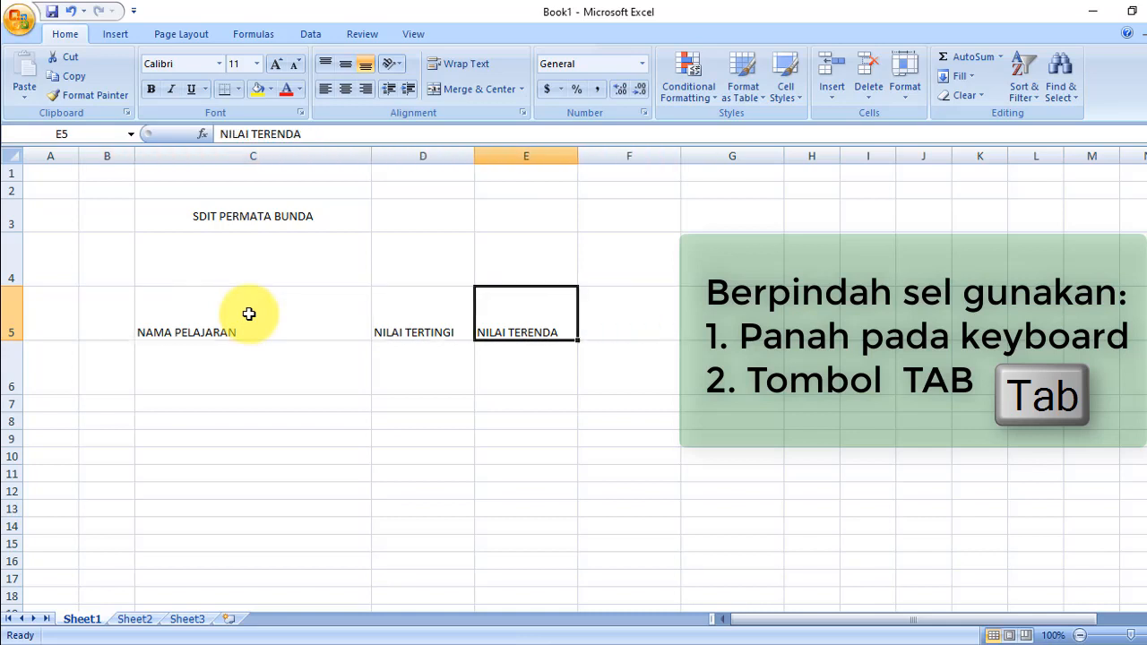
click(249, 314)
key(Tab)
key(Tab)
key(Tab)
key(Left)
key(Left)
key(Left)
key(Left)
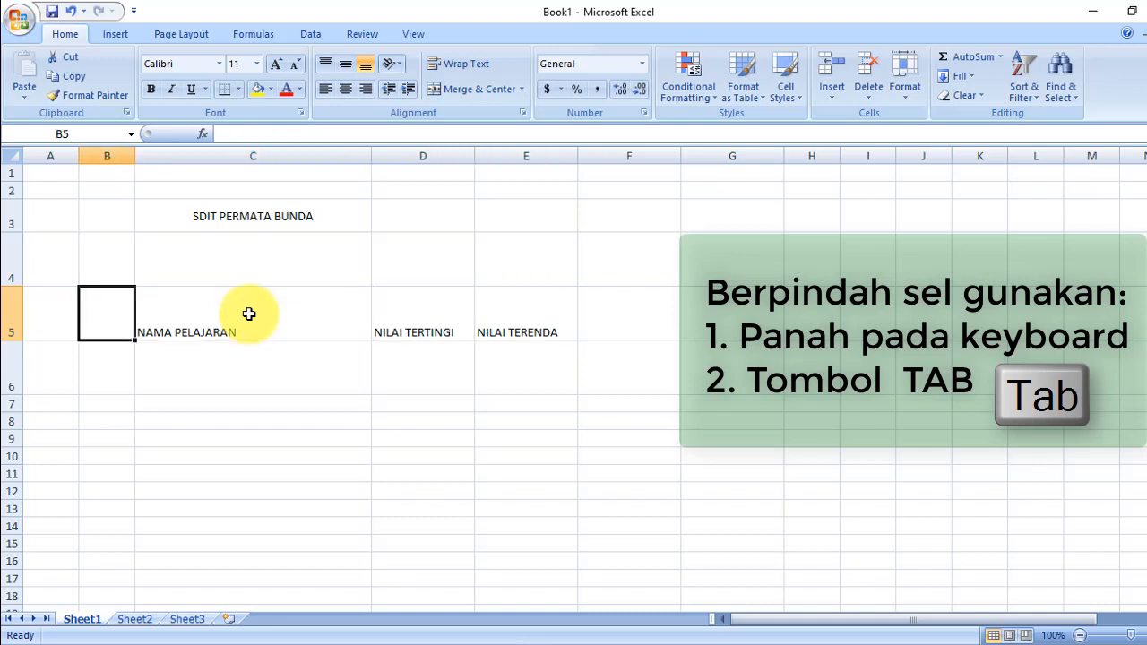
key(Tab)
key(Tab)
key(Tab)
click(249, 313)
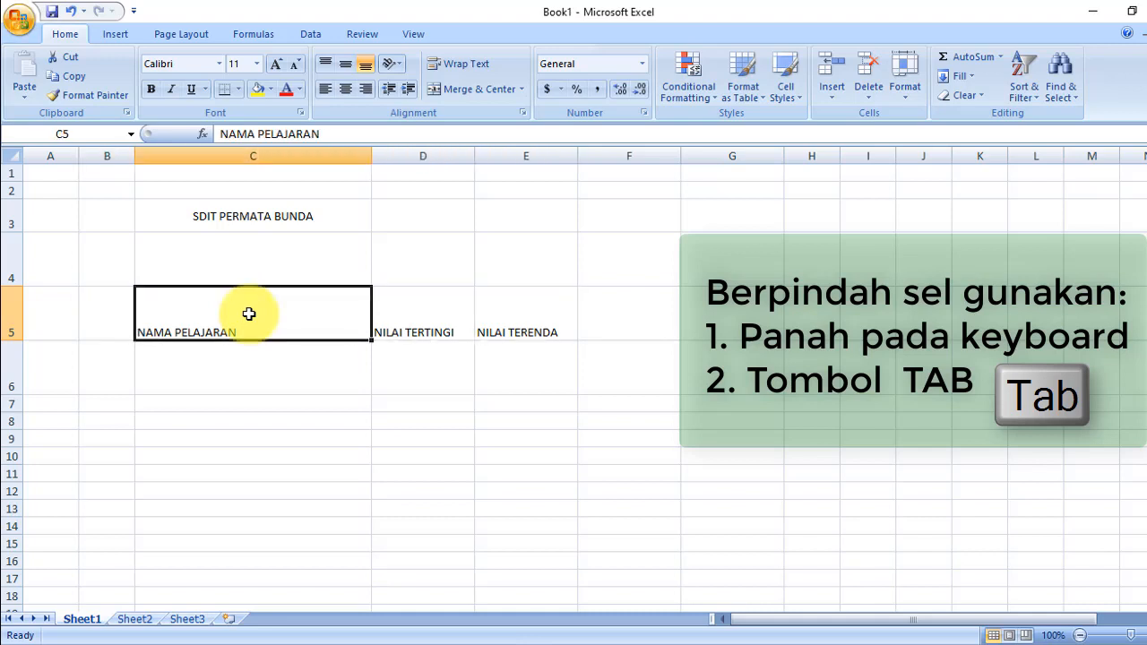
Move the active cell from C5 out to I5 and back along row 5, finishing on B5
key(Tab)
key(Tab)
key(Tab)
key(Tab)
key(Tab)
key(Tab)
key(Left)
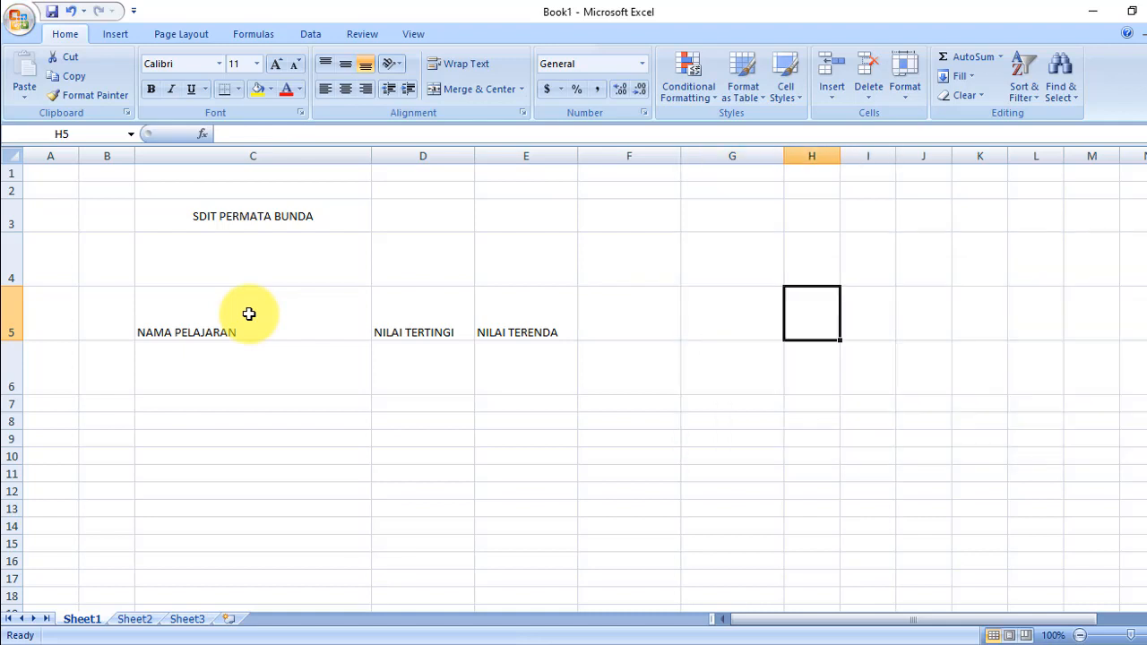
key(Left)
key(Left)
key(Left)
key(Left)
key(Left)
key(Tab)
key(Tab)
key(Left)
key(Left)
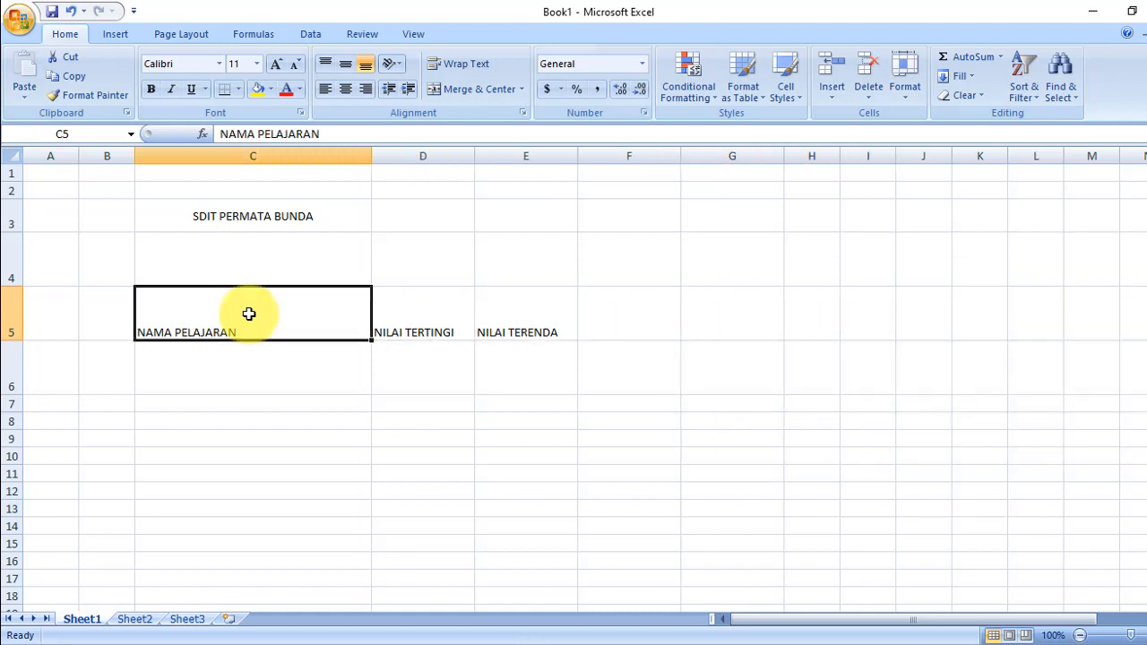
key(Tab)
key(Tab)
key(Left)
key(Left)
key(Left)
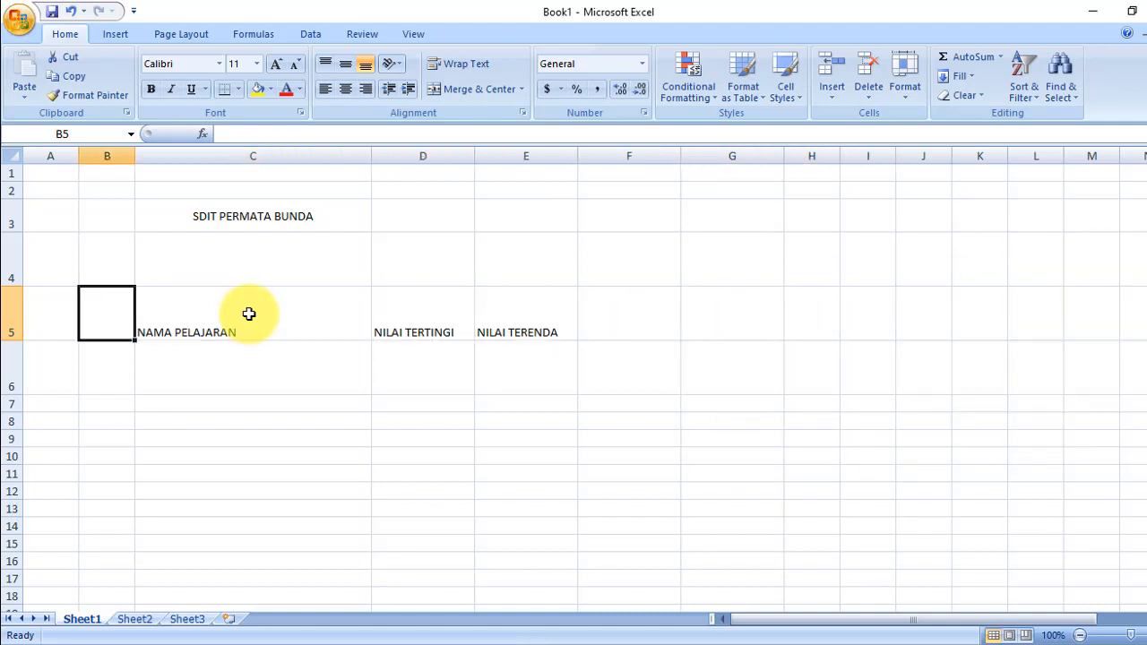
Enter the subject name "MATEMATIKA" in cell C6
key(Tab)
key(Down)
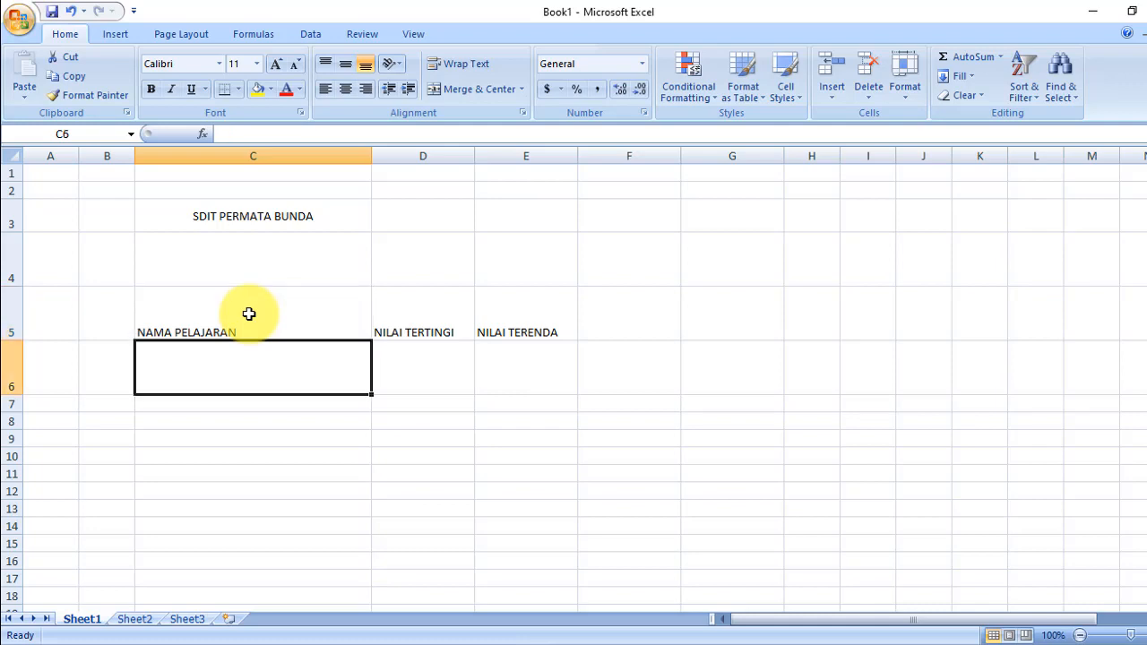
text(MATERIA)
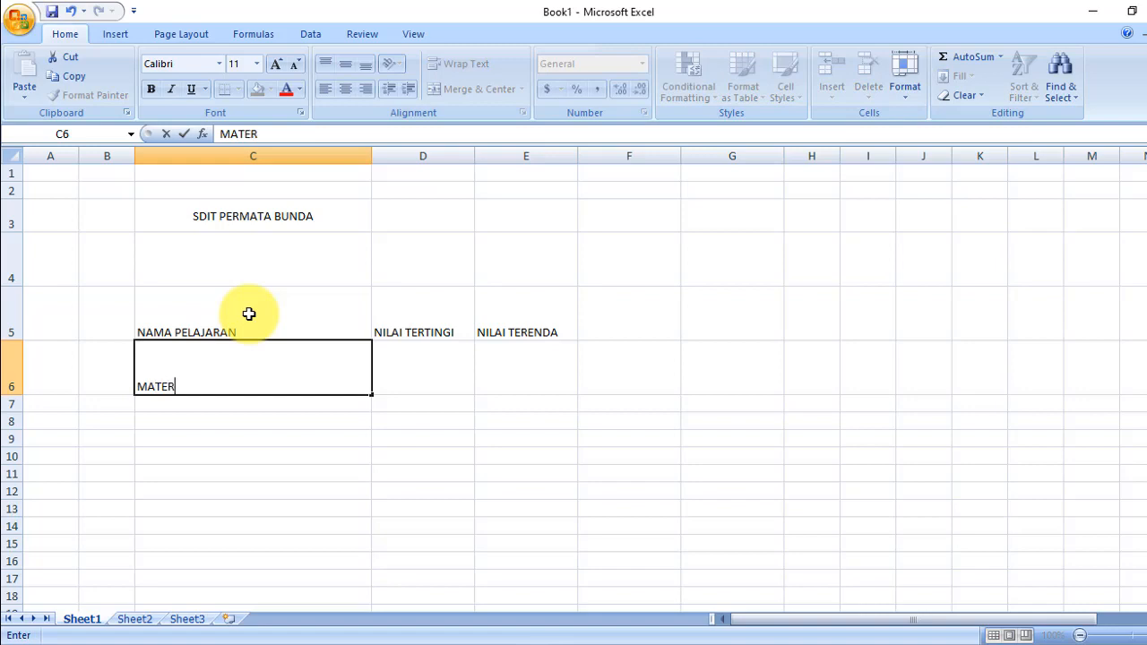
key(BackSpace)
key(BackSpace)
key(BackSpace)
key(BackSpace)
text(EMATIKA)
key(Tab)
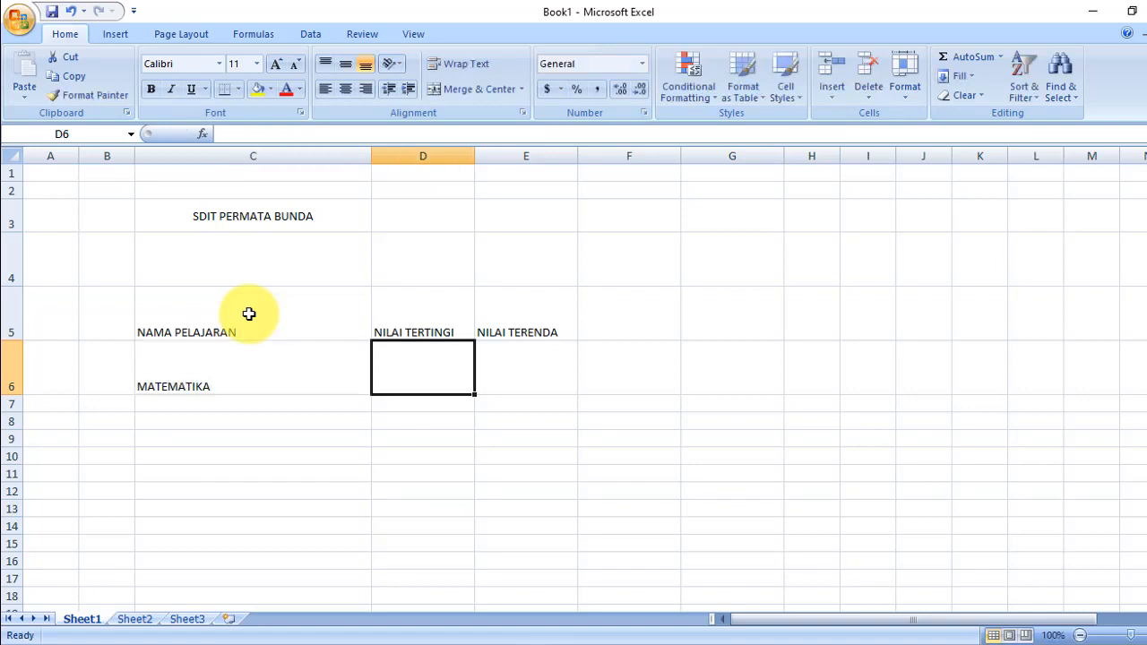
Enter the MATEMATIKA scores in row 6: 100 in D6 and 90 in E6
text(100)
key(Tab)
text(90)
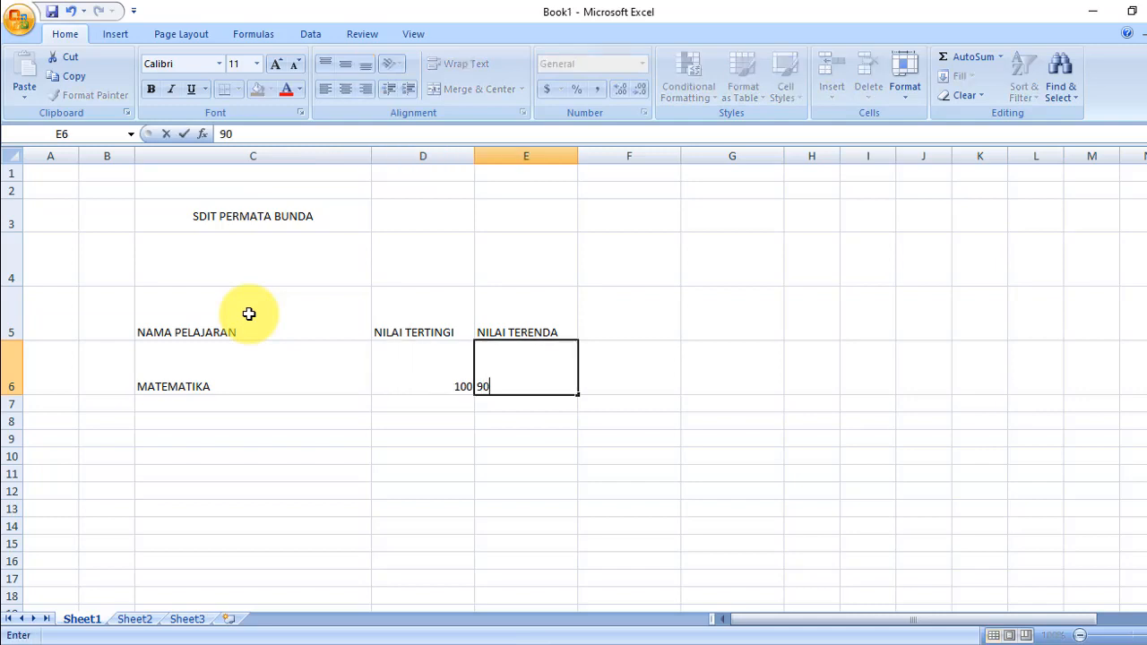
key(Return)
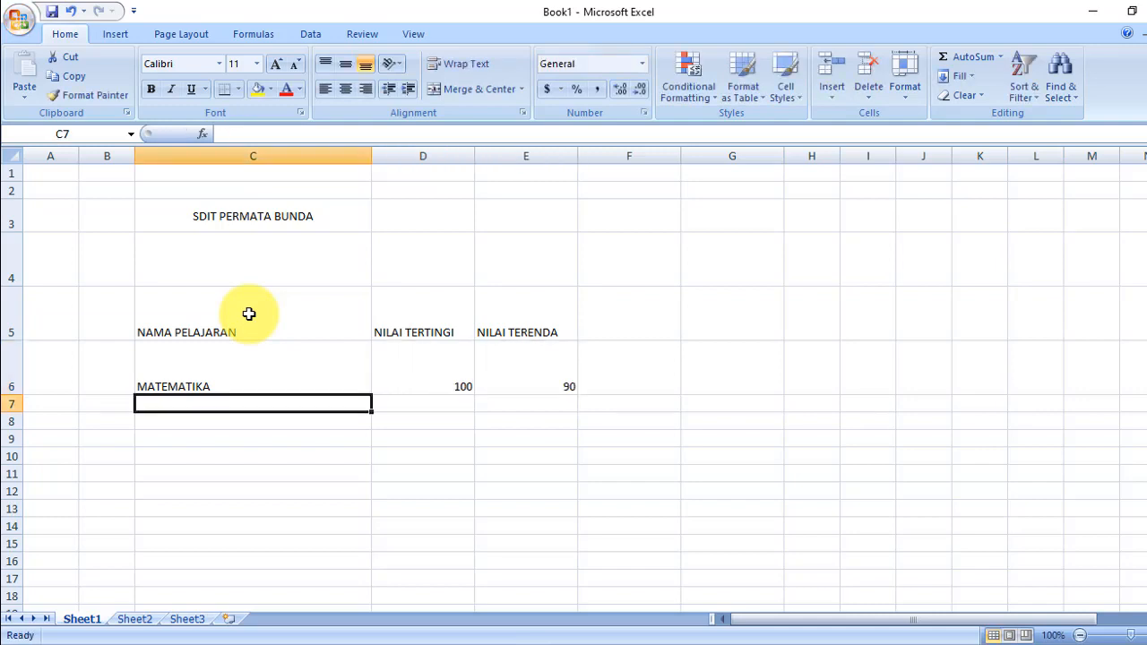
Enter the subject name "BAHASA INDONESIA" in cell C7
text(BAHA)
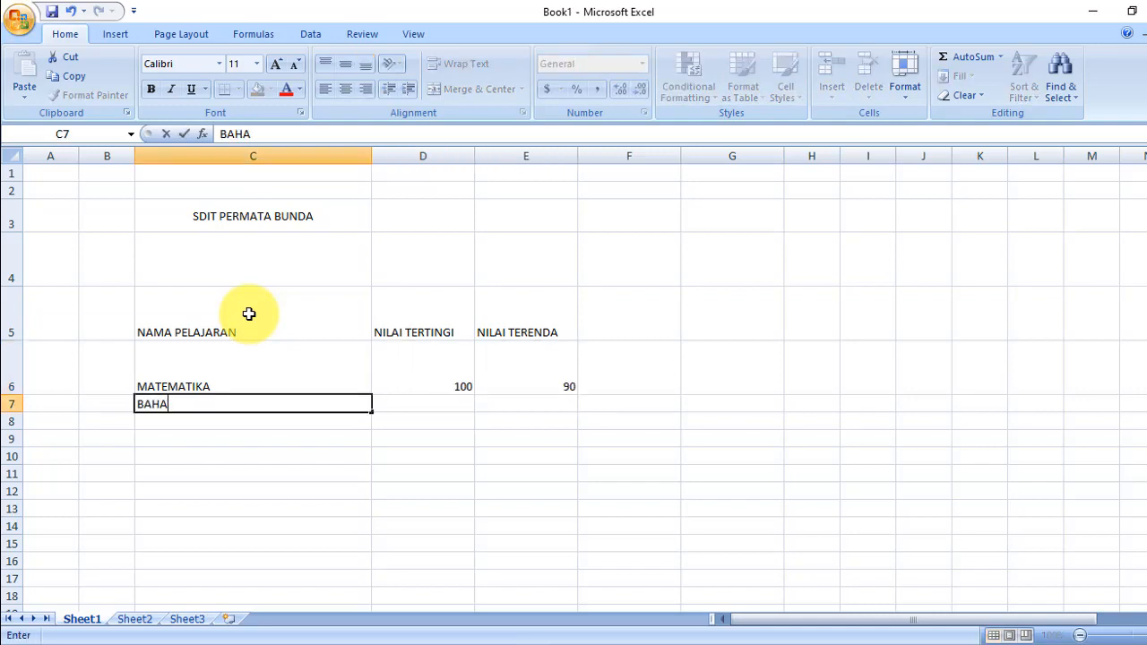
text(SA INDINES)
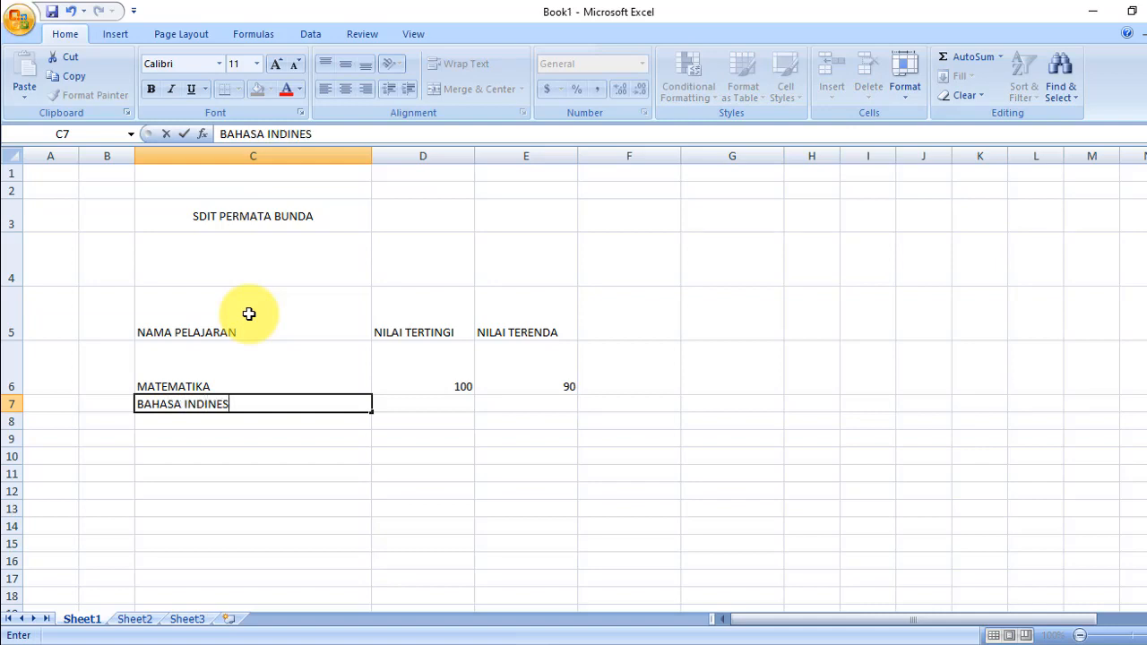
key(BackSpace)
key(BackSpace)
key(BackSpace)
key(BackSpace)
text(ONESIA)
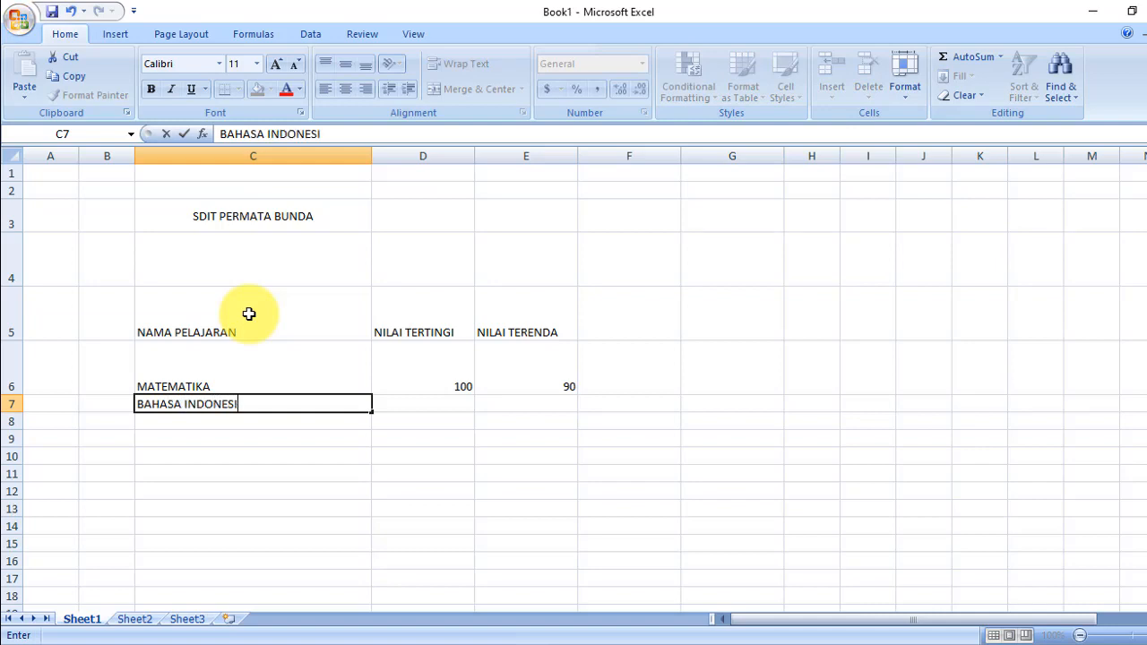
Enter the BAHASA INDONESIA scores in row 7: 100 in D7 and 85 in E7
key(Tab)
text(100)
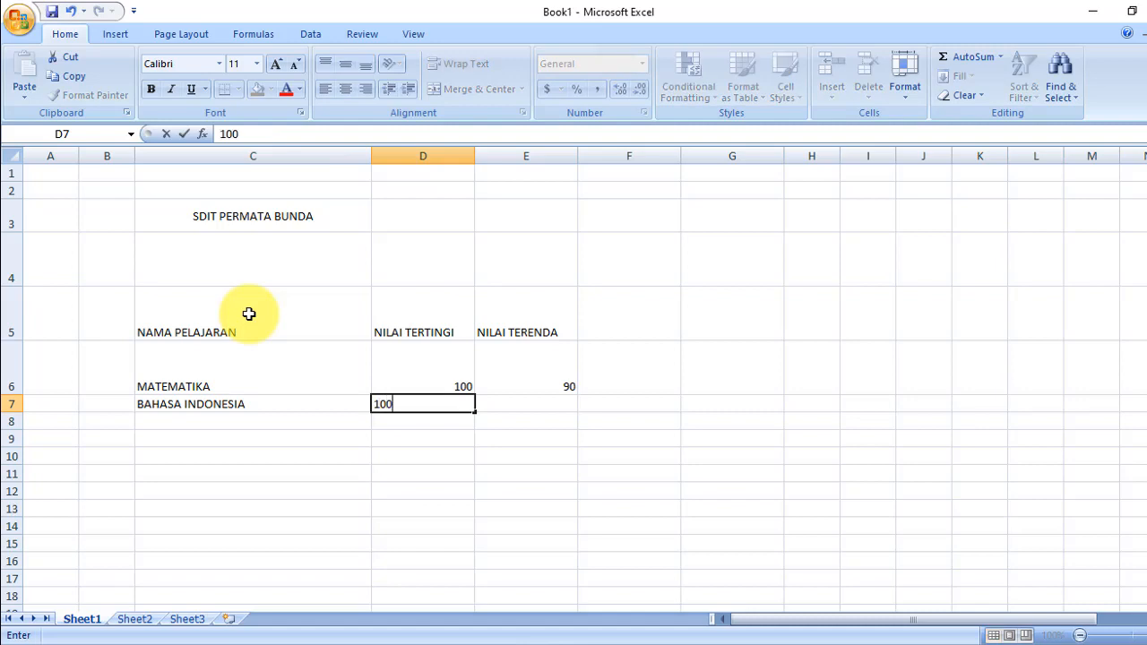
key(Tab)
text(85)
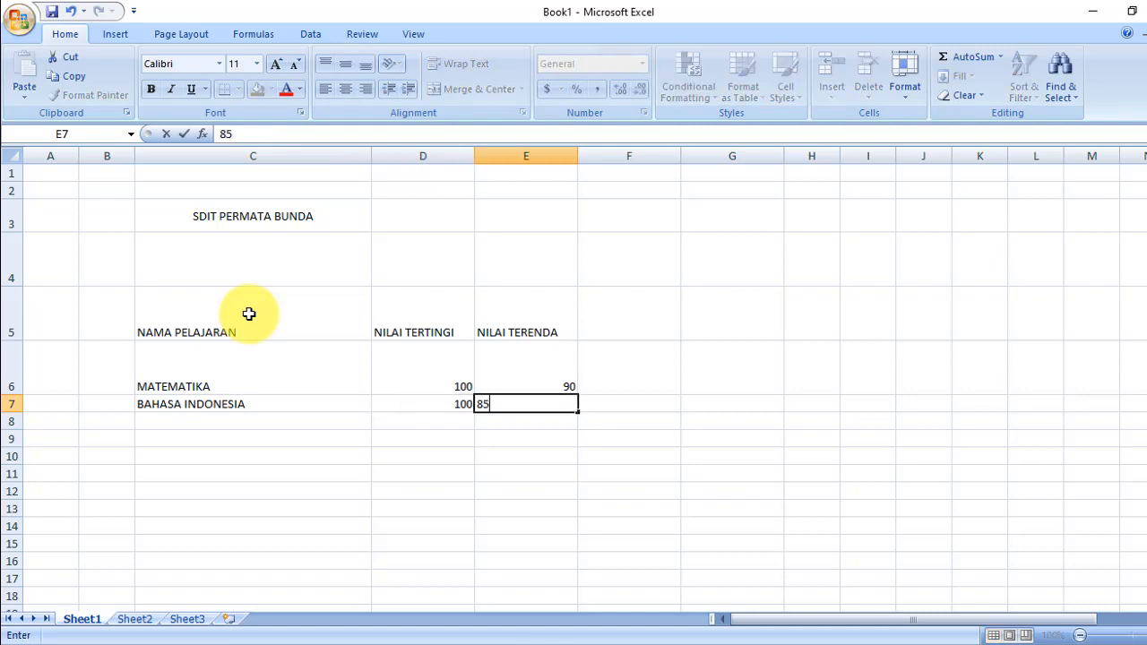
key(Return)
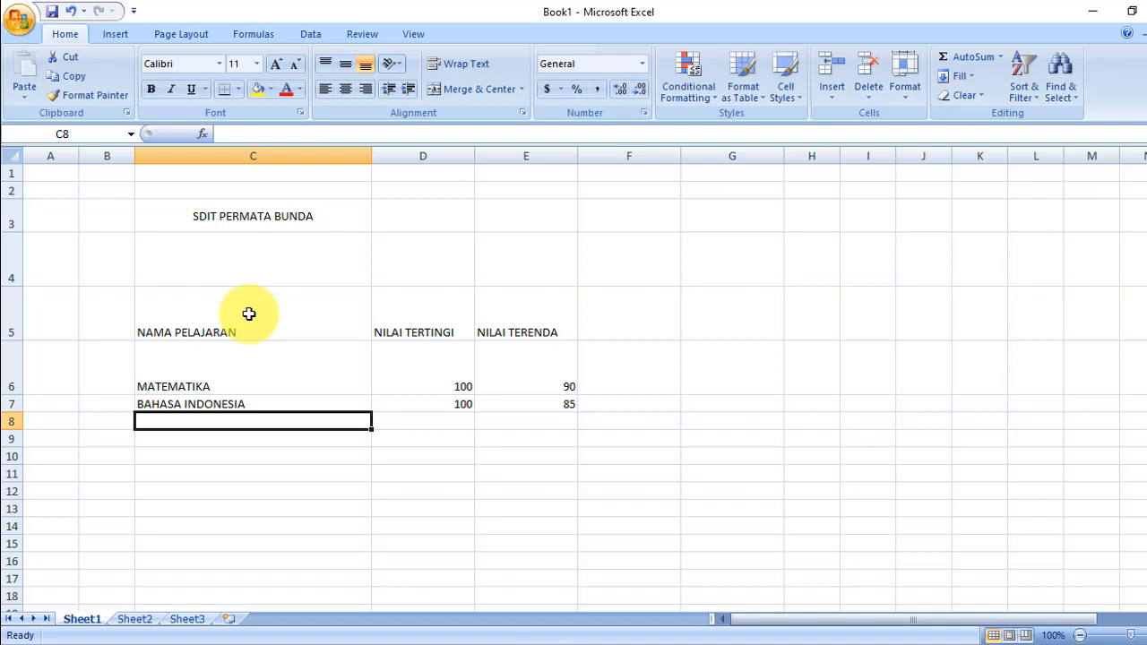
Fill row 8 with the subject "TIK" in C8, 100 in D8 and 90 in E8
text(TIK)
key(Tab)
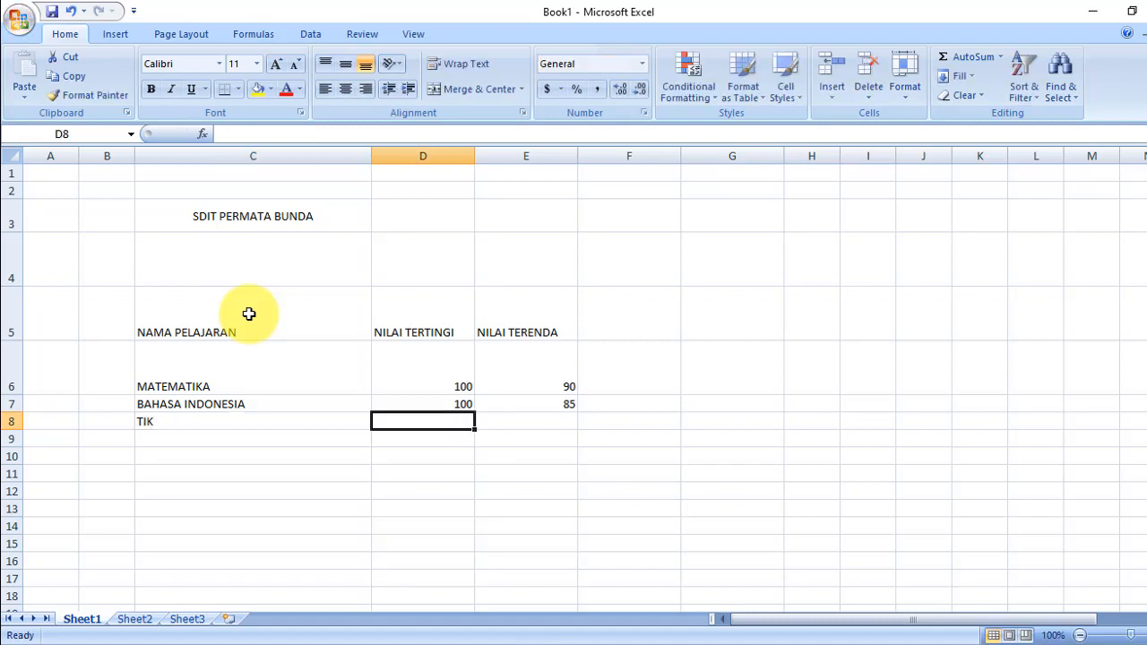
text(100)
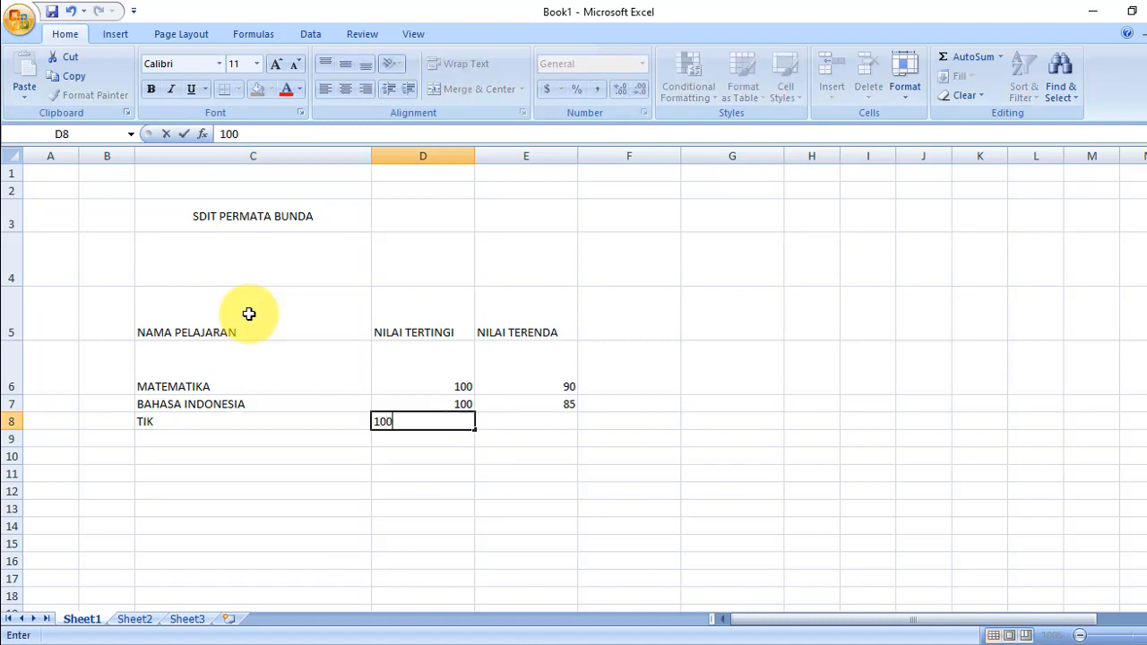
key(Tab)
text(90)
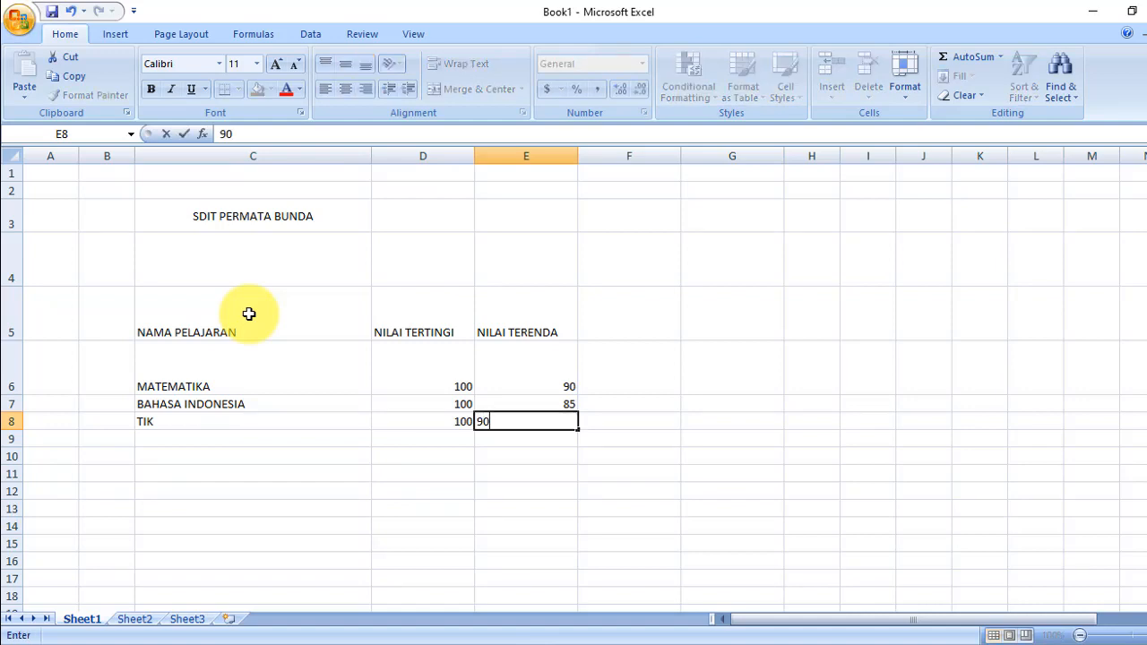
click(343, 515)
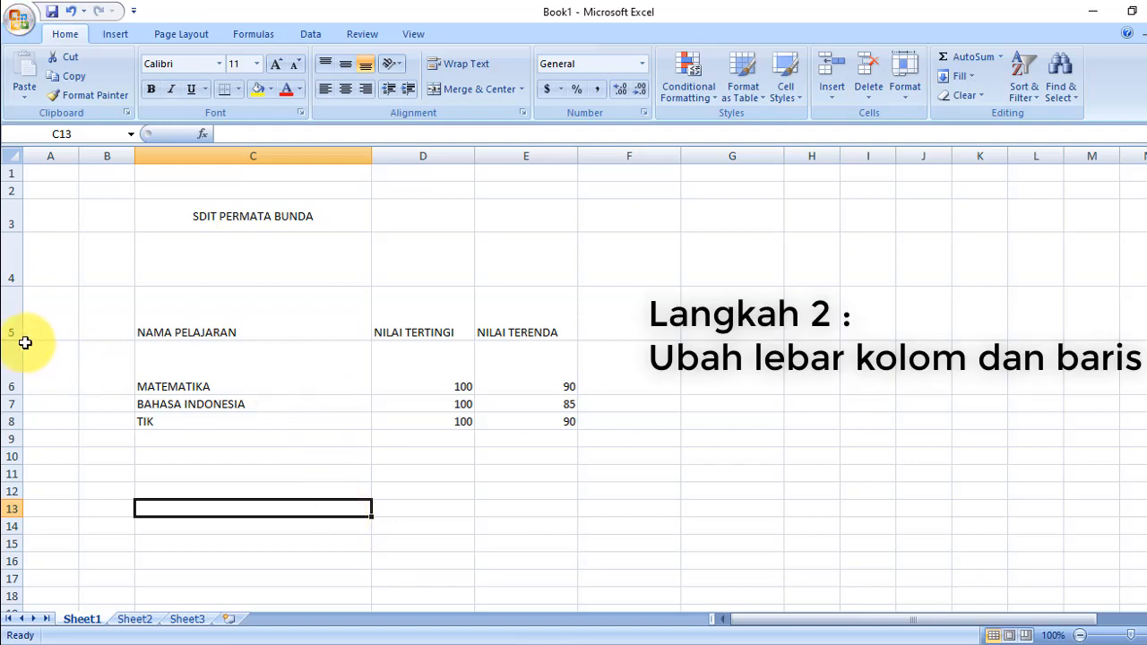
Reduce the height of row 5 and give rows 6 to 8 one equal height
drag(13, 340, 12, 308)
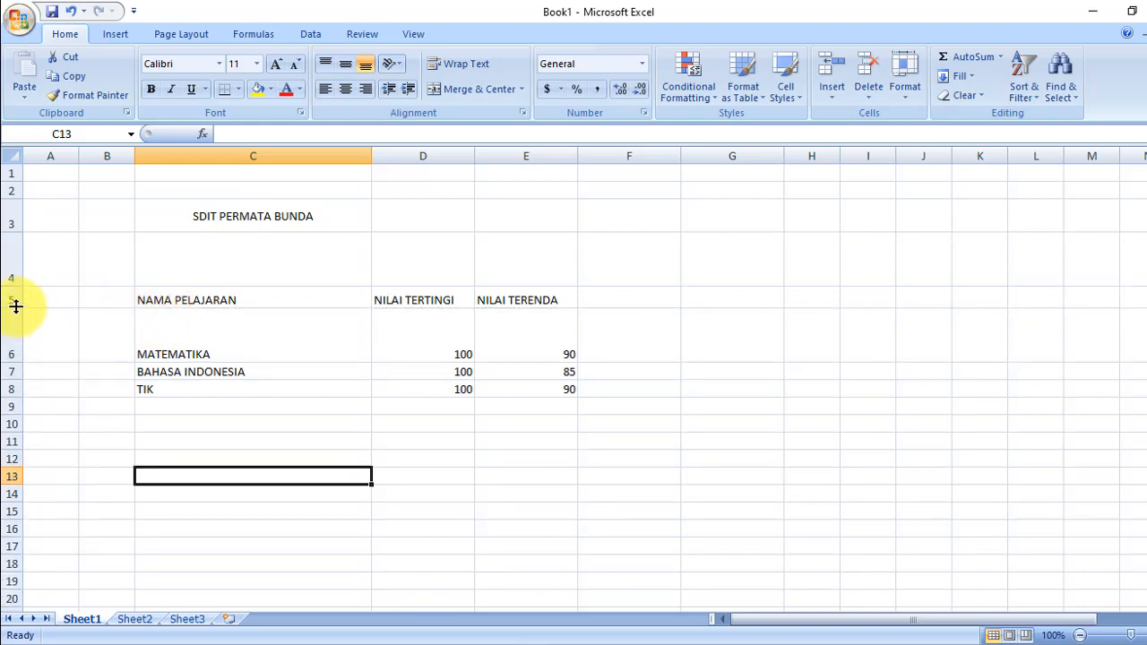
drag(15, 308, 15, 314)
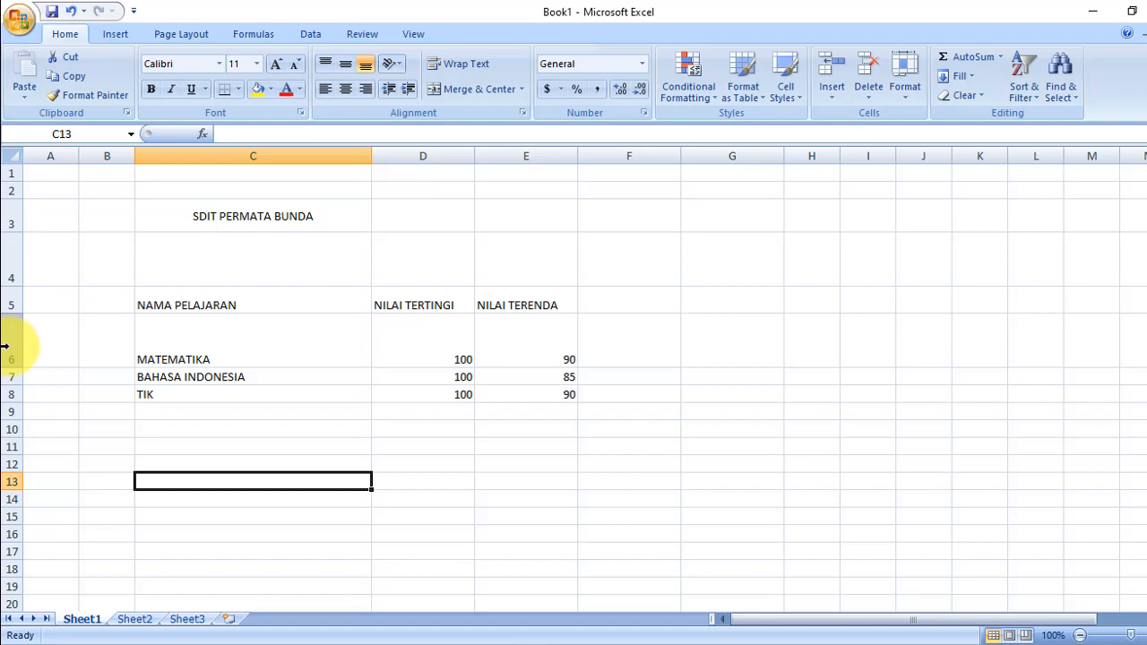
mouse_move(4, 346)
mouse_down()
mouse_move(4, 393)
mouse_move(14, 349)
mouse_up()
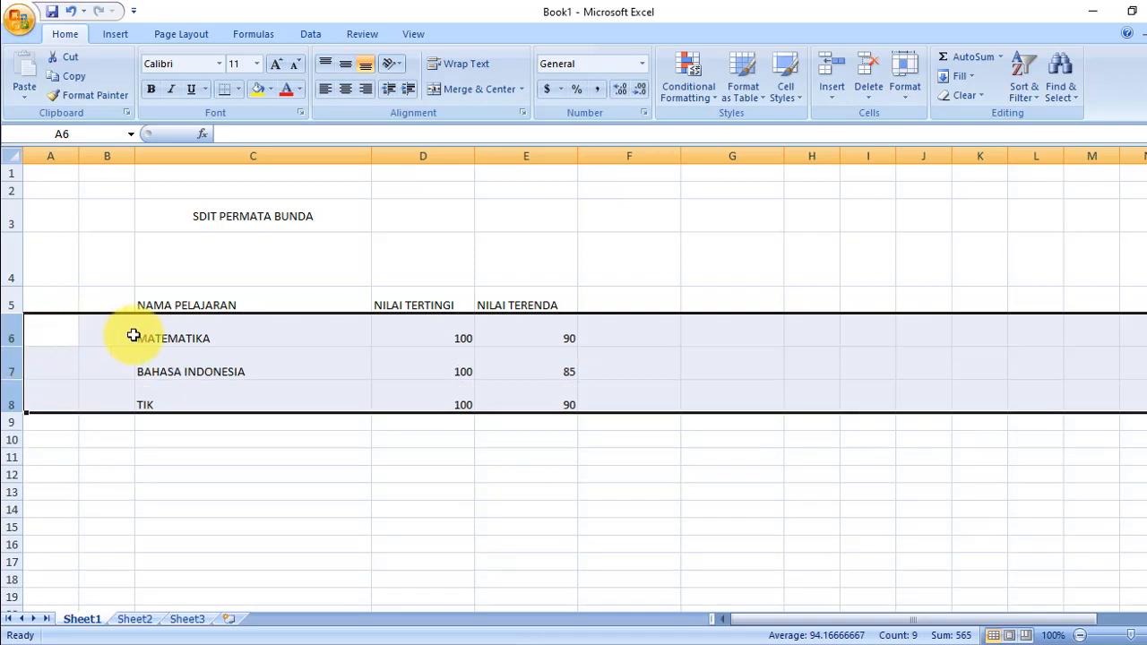
click(402, 494)
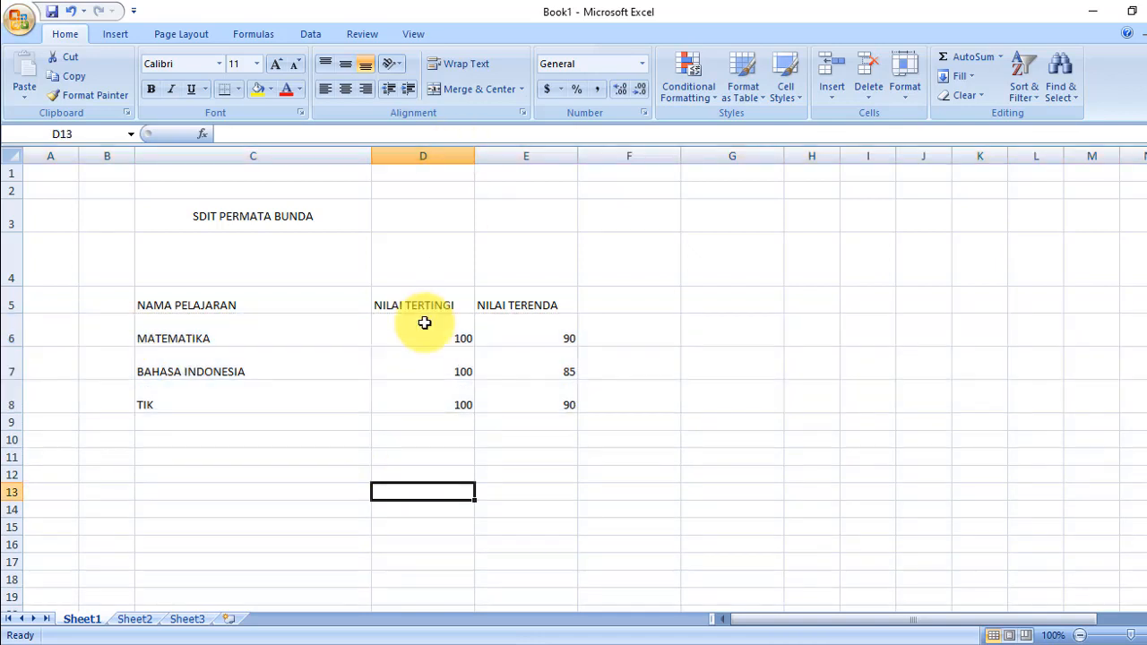
Correct the heading in cell E5 to "NILAI TERENDAH"
double_click(568, 305)
text(H)
key(Return)
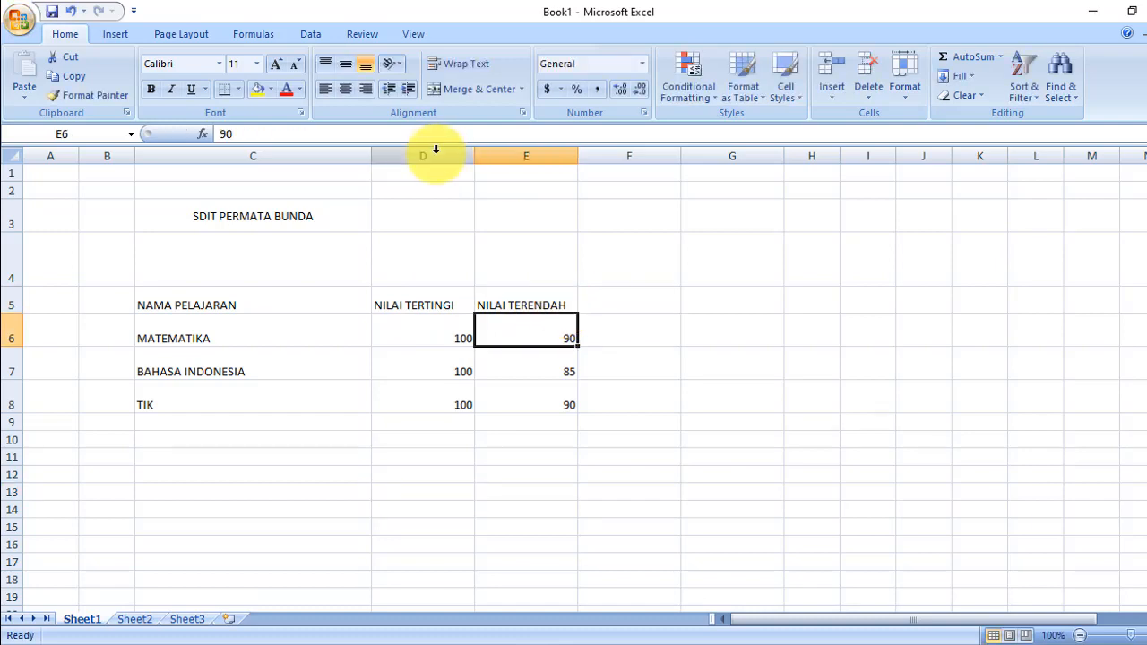
Resize columns D and E together to one equal, slightly narrower width
drag(436, 150, 494, 153)
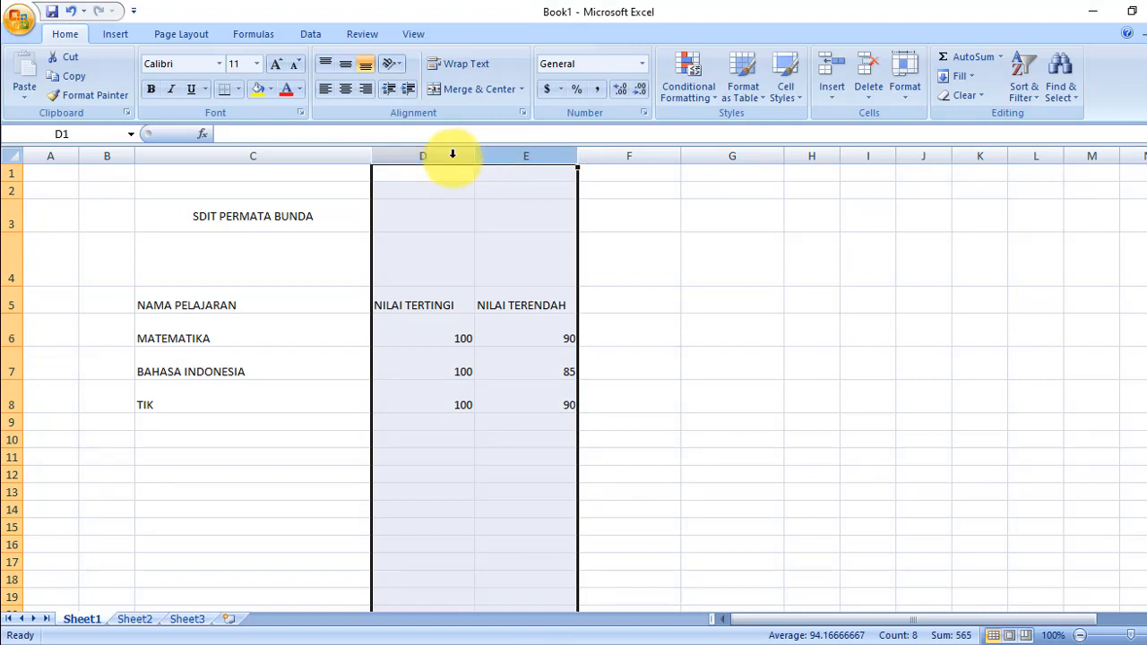
mouse_move(473, 156)
mouse_down()
mouse_move(451, 156)
mouse_move(473, 157)
mouse_up()
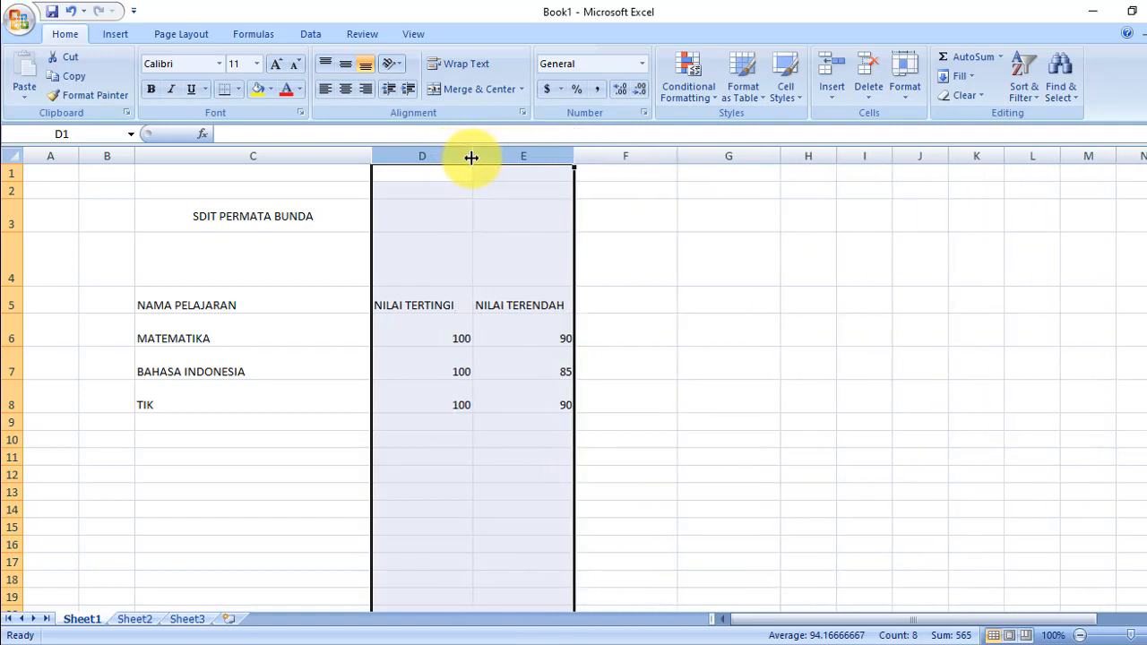
click(500, 457)
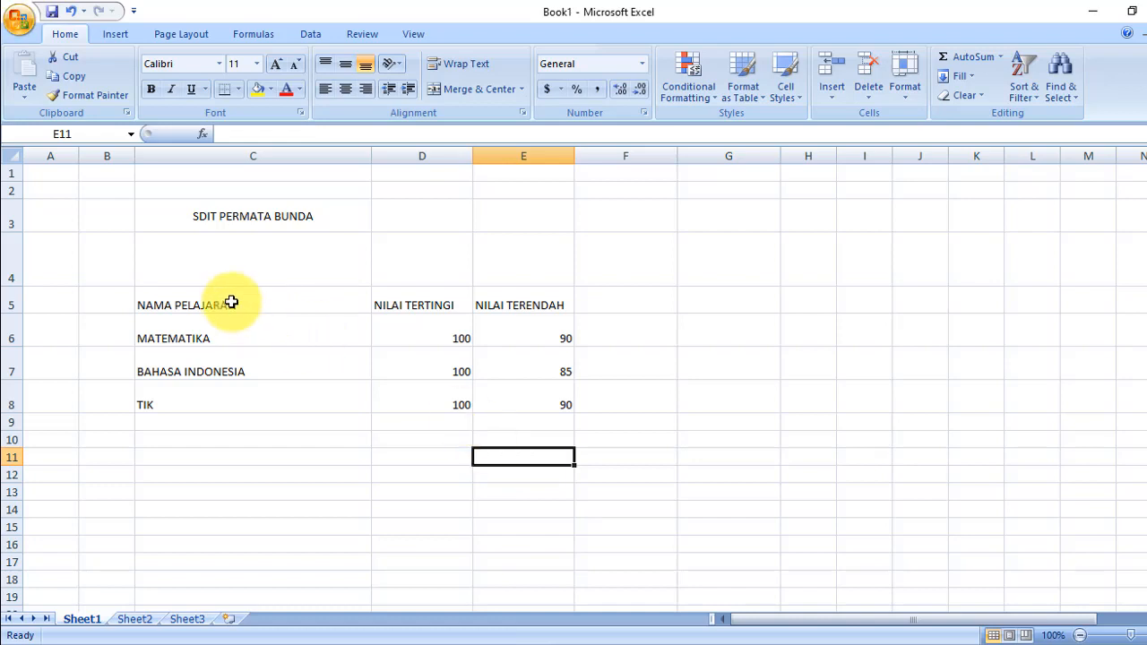
Center the headings in C5:E5 both horizontally and vertically
drag(231, 302, 502, 308)
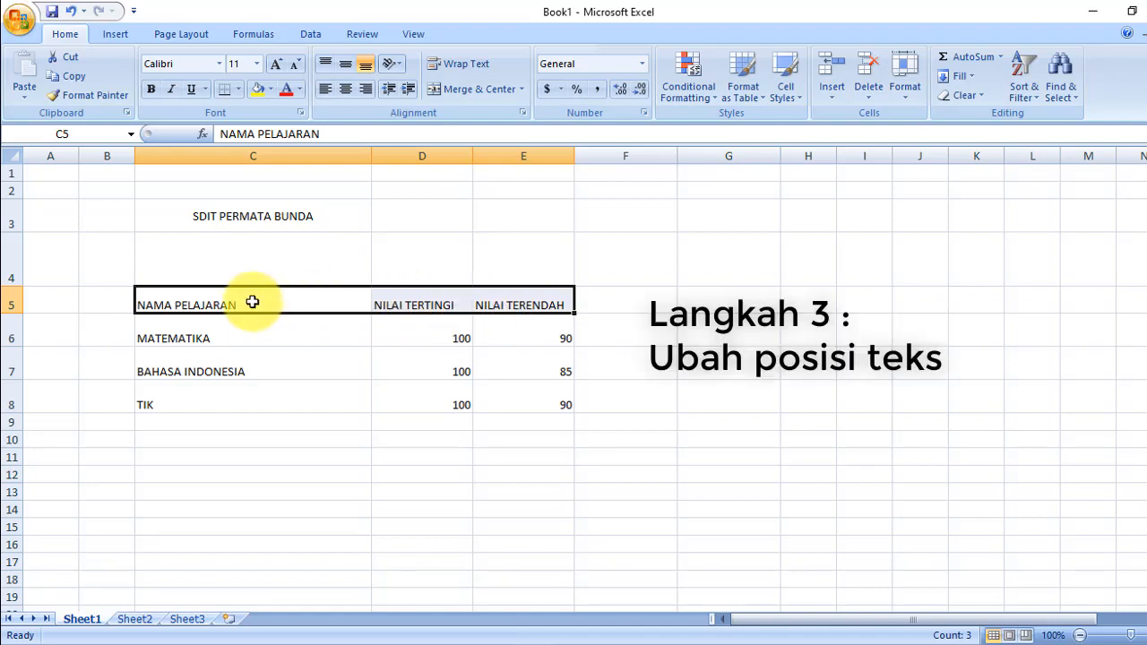
click(346, 89)
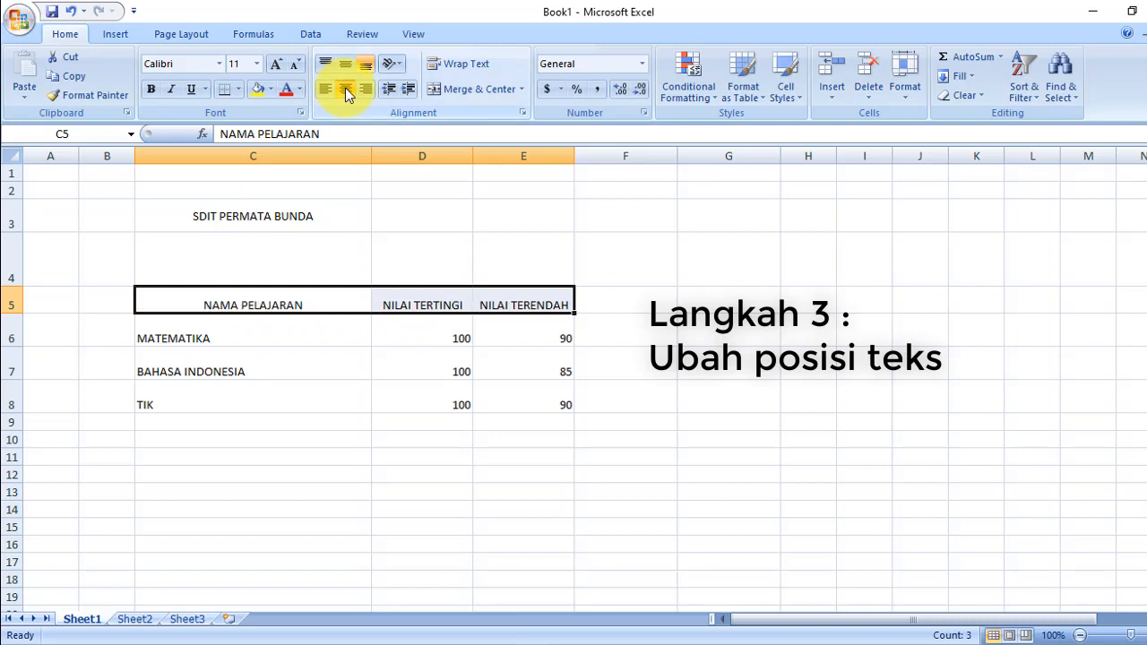
click(345, 67)
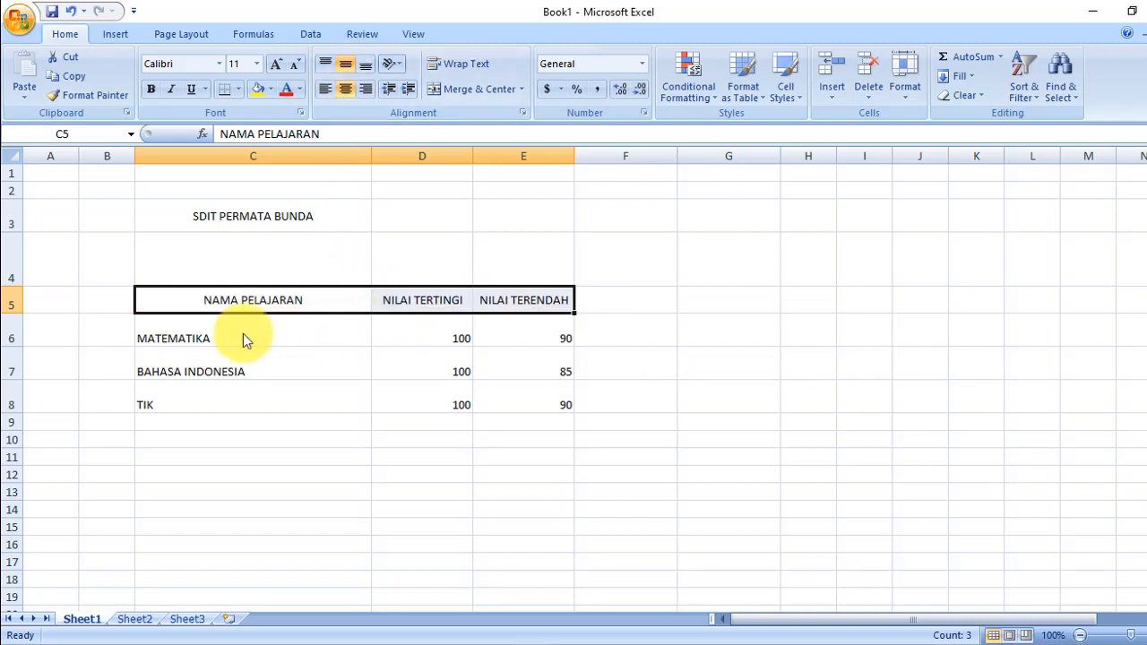
Align the subject names in C6:C8 to the vertical middle and to the left of their cells
drag(243, 337, 240, 390)
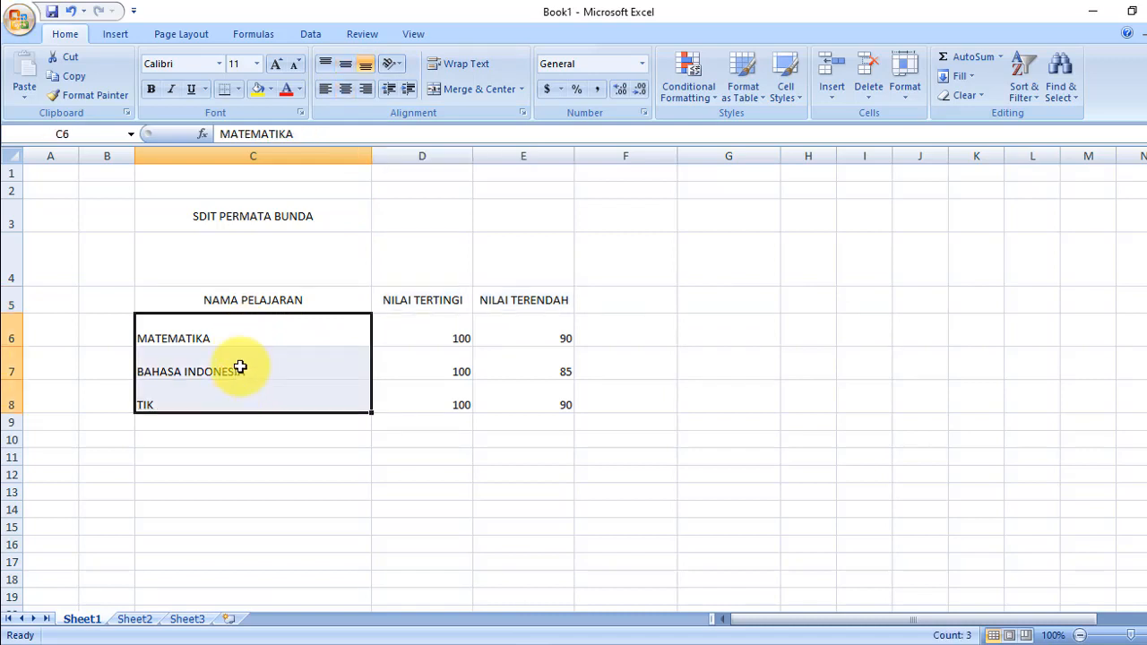
click(346, 67)
click(327, 89)
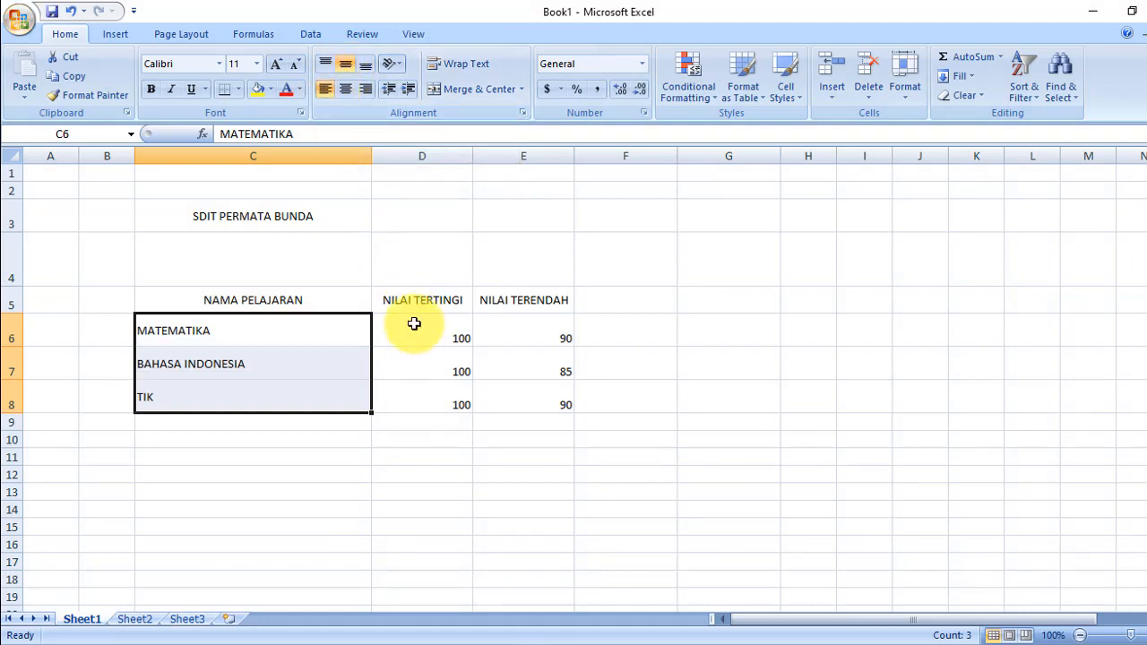
Center the scores in D6:E8 both horizontally and vertically
drag(412, 324, 539, 404)
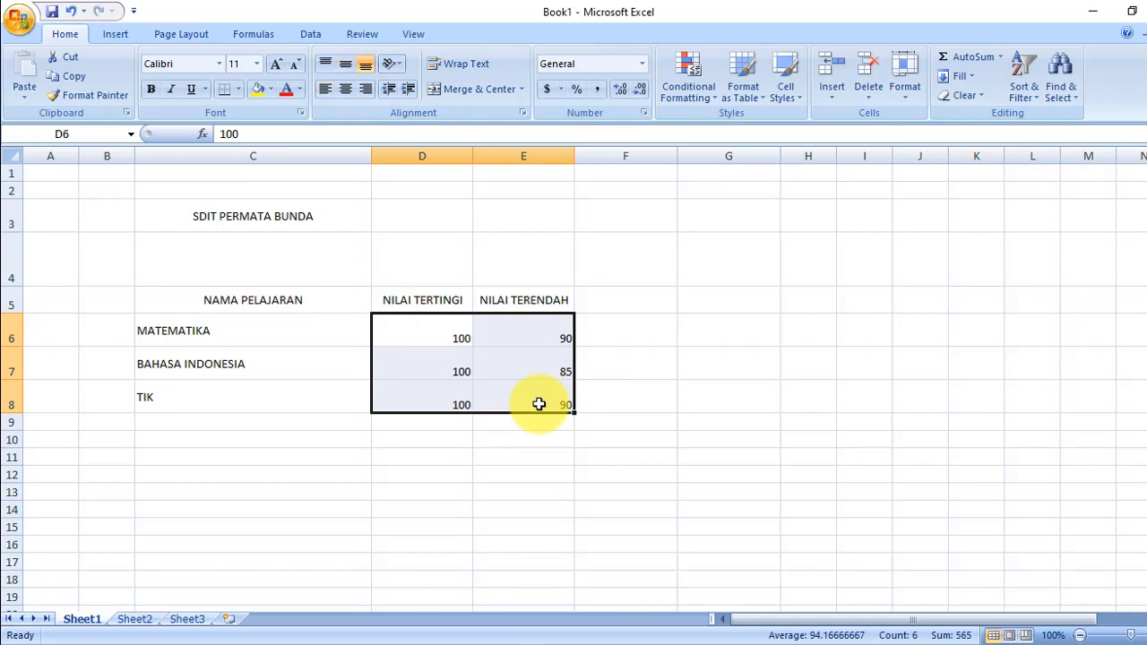
click(345, 89)
click(346, 68)
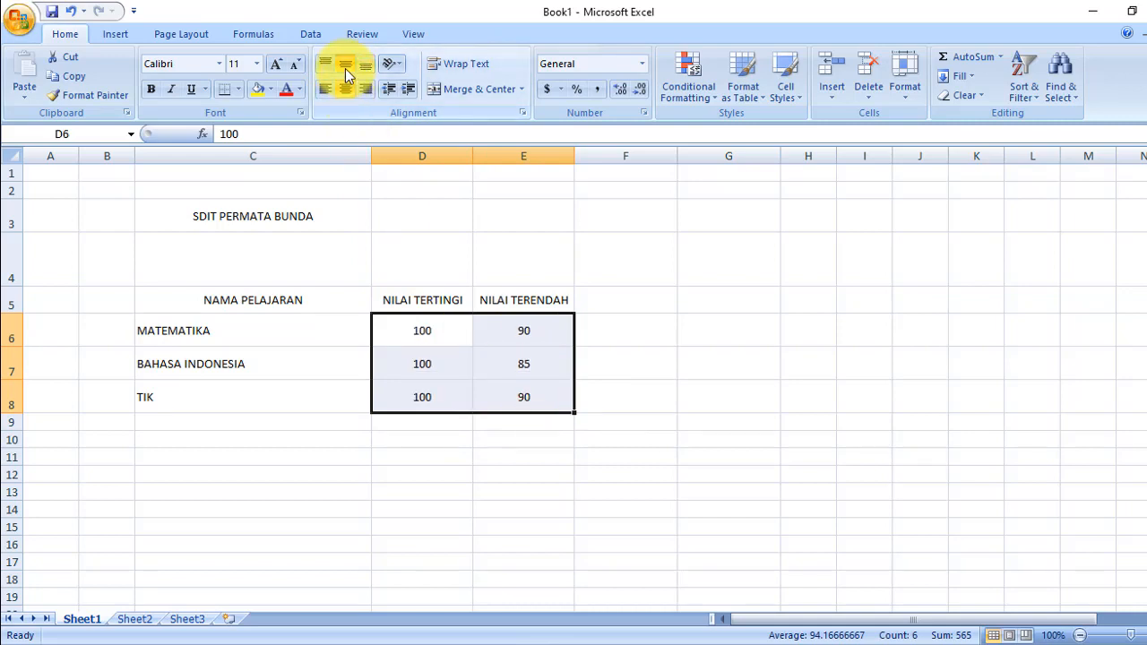
click(475, 463)
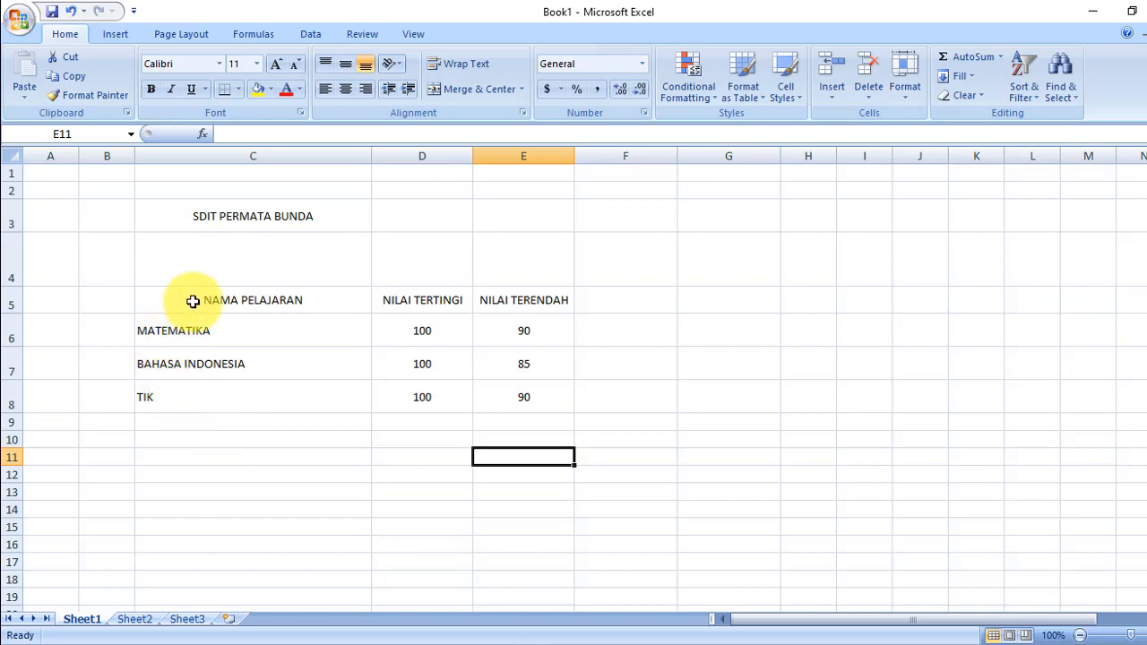
Apply All Borders to the score table in C5:E8
drag(189, 300, 529, 392)
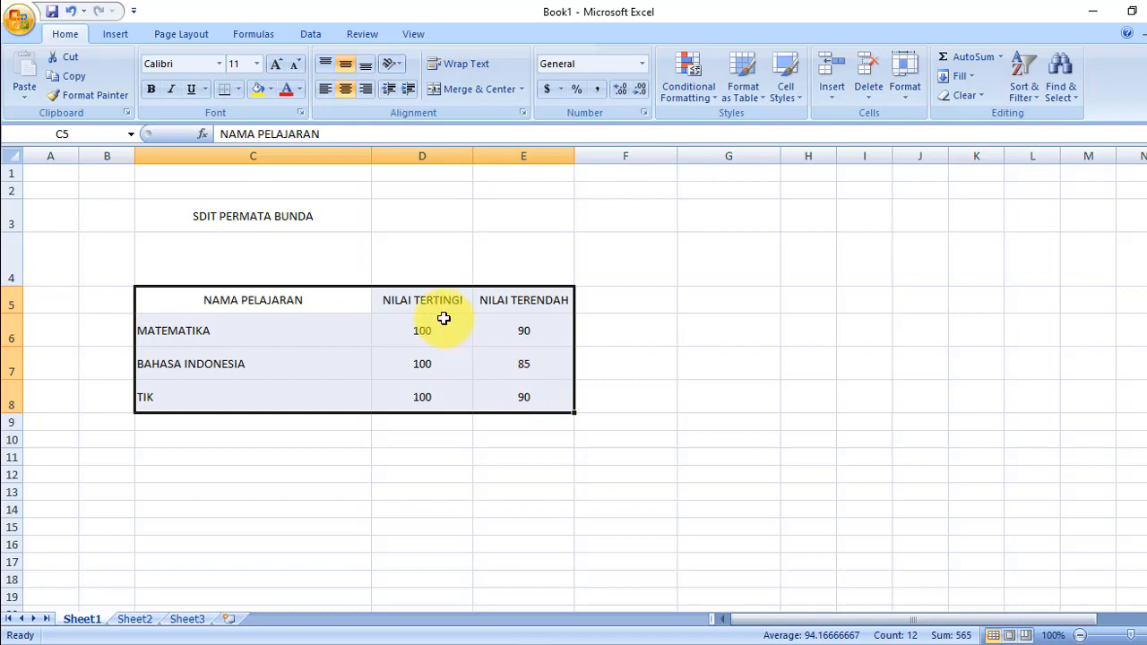
click(240, 89)
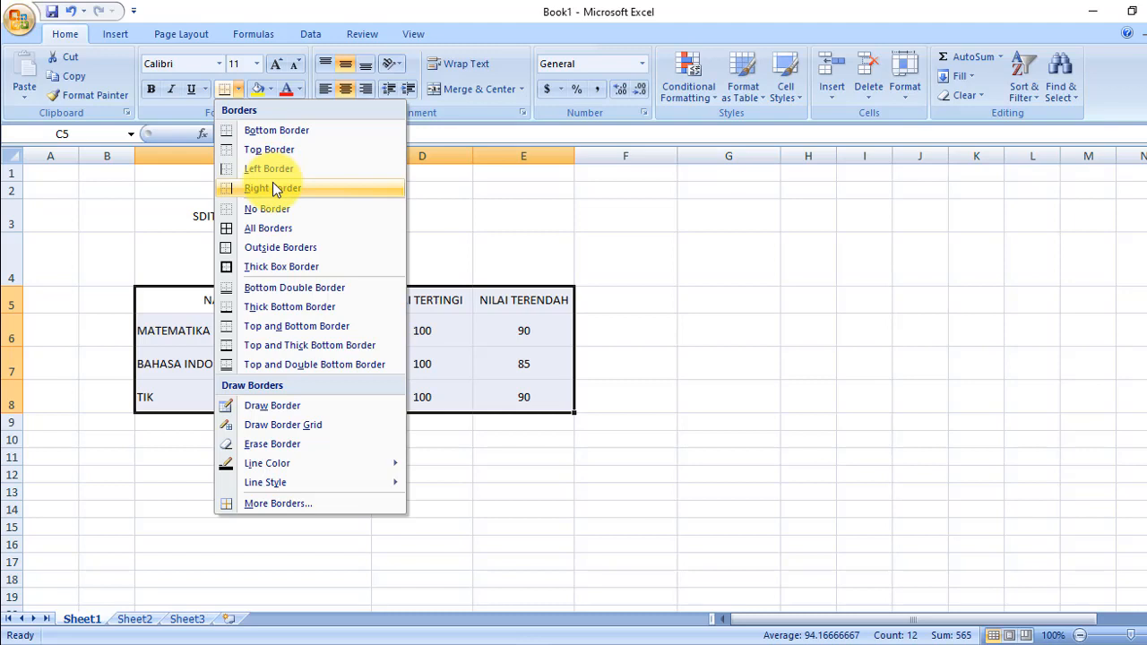
click(267, 230)
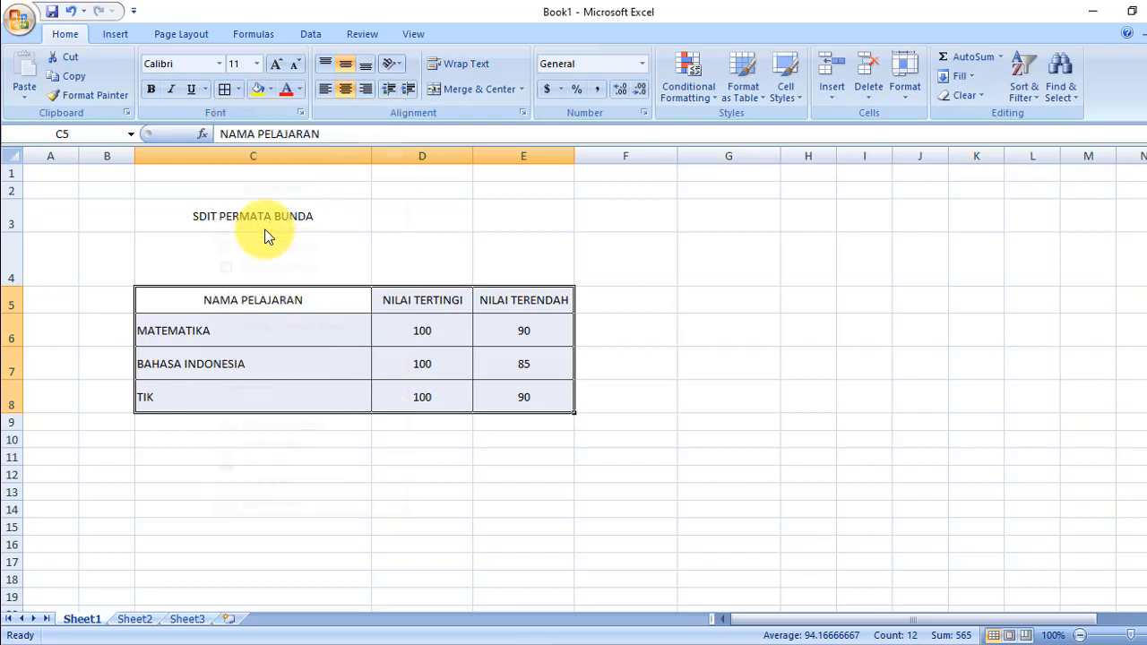
click(328, 469)
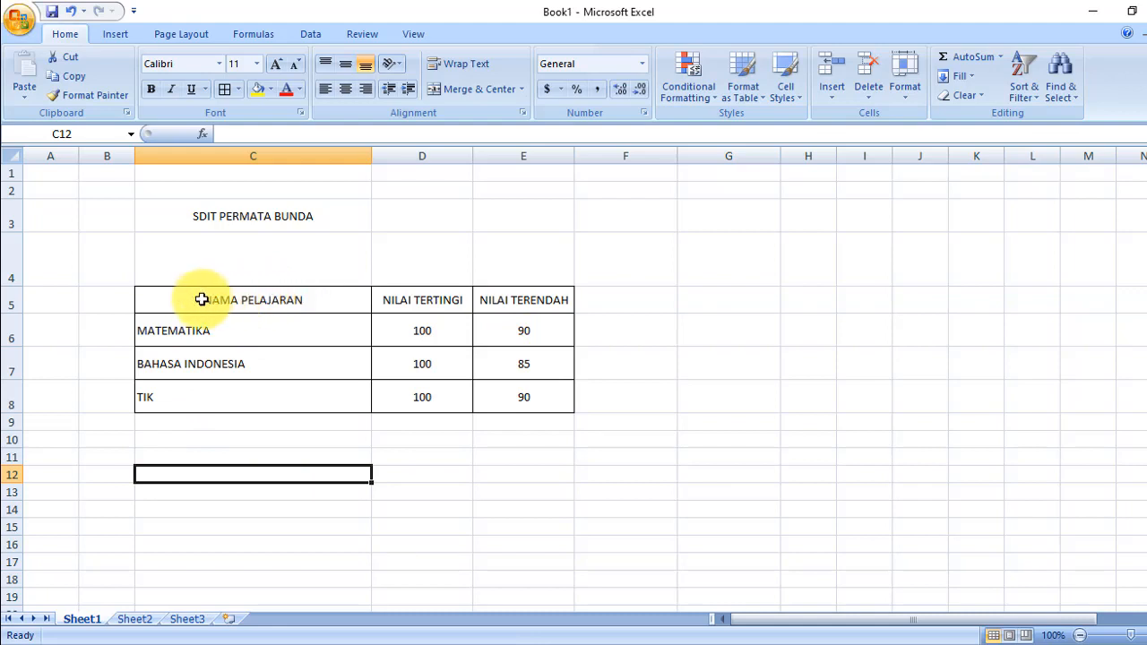
click(289, 269)
click(466, 273)
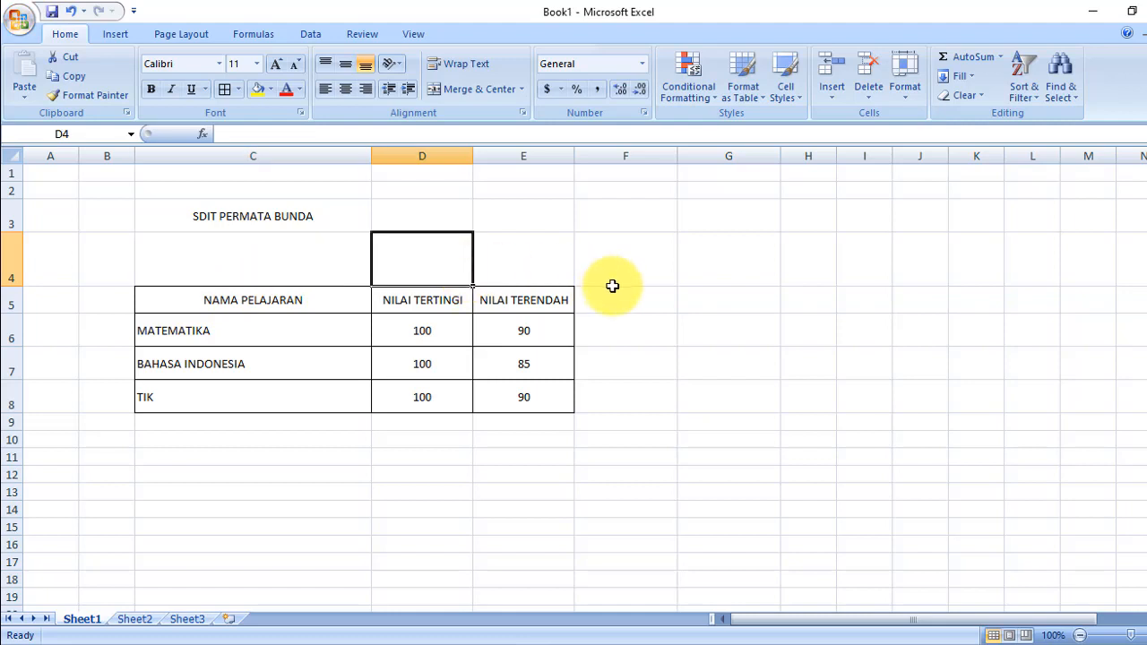
click(611, 358)
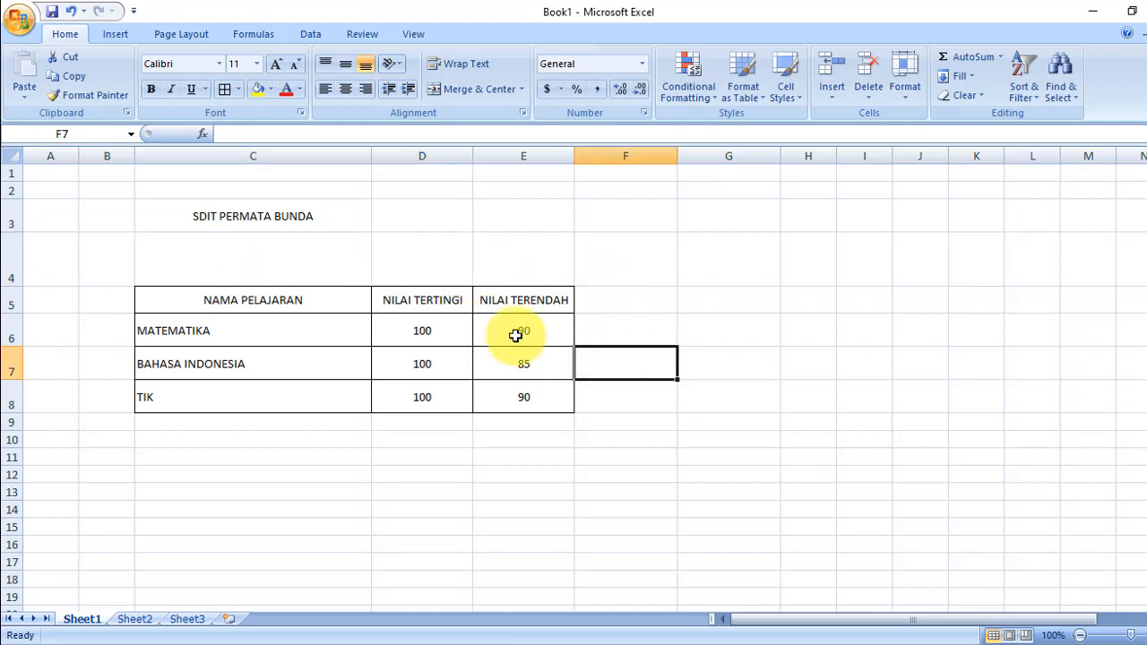
Make the headings in C5:E5 bold and fill their cells with light gray
click(277, 300)
drag(277, 300, 526, 303)
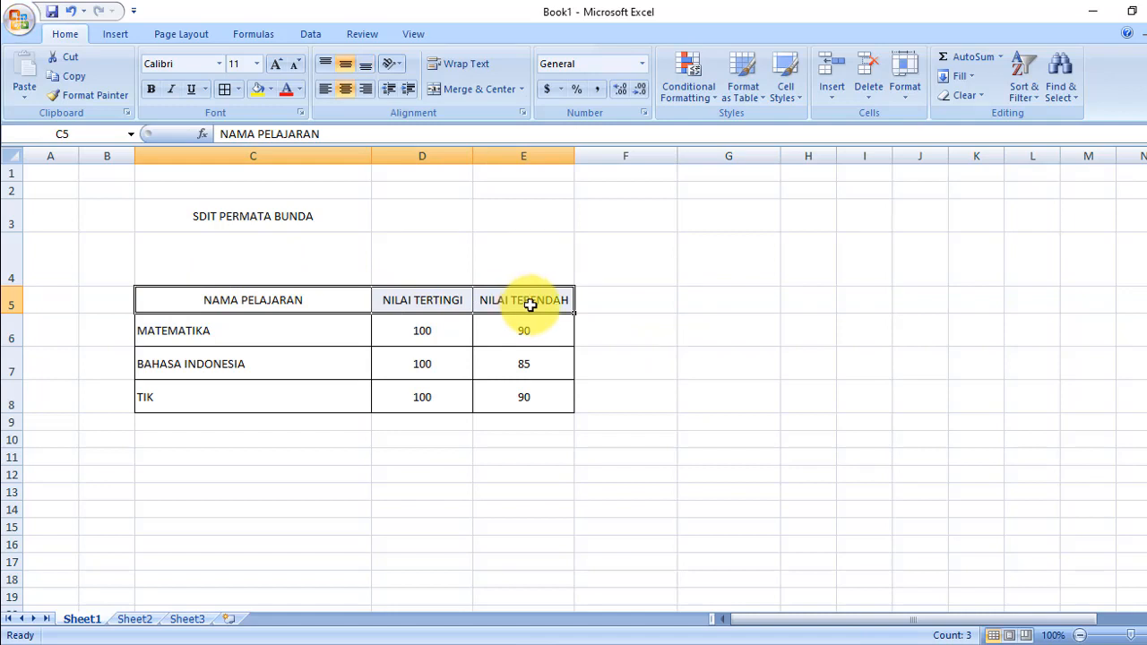
click(604, 425)
drag(224, 309, 489, 301)
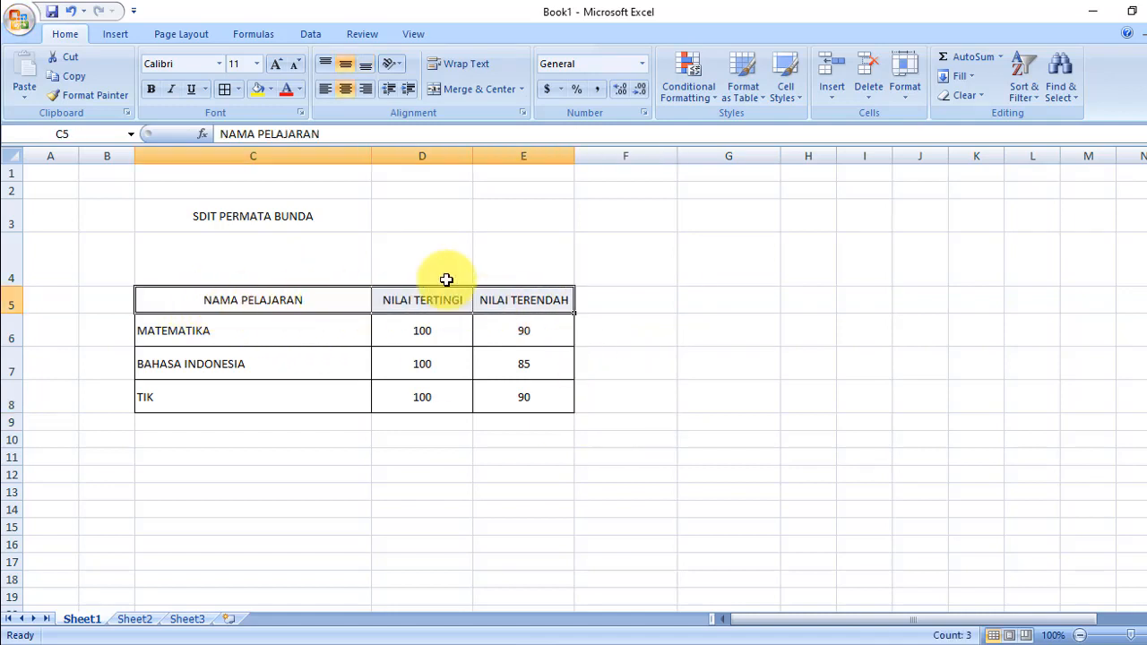
click(152, 91)
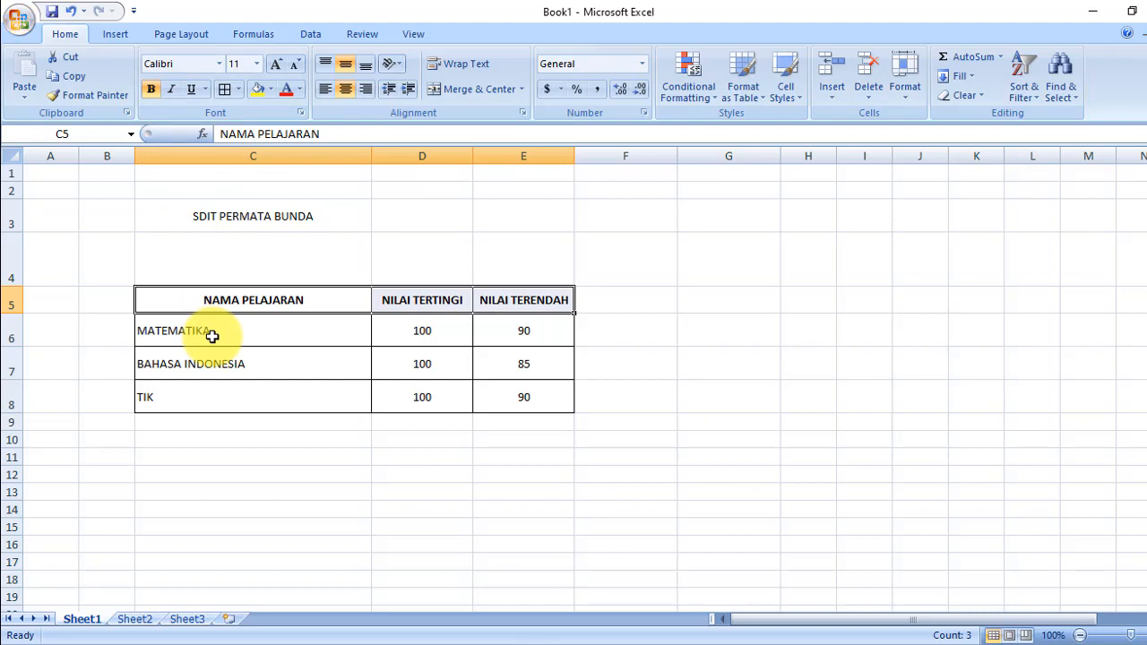
click(270, 89)
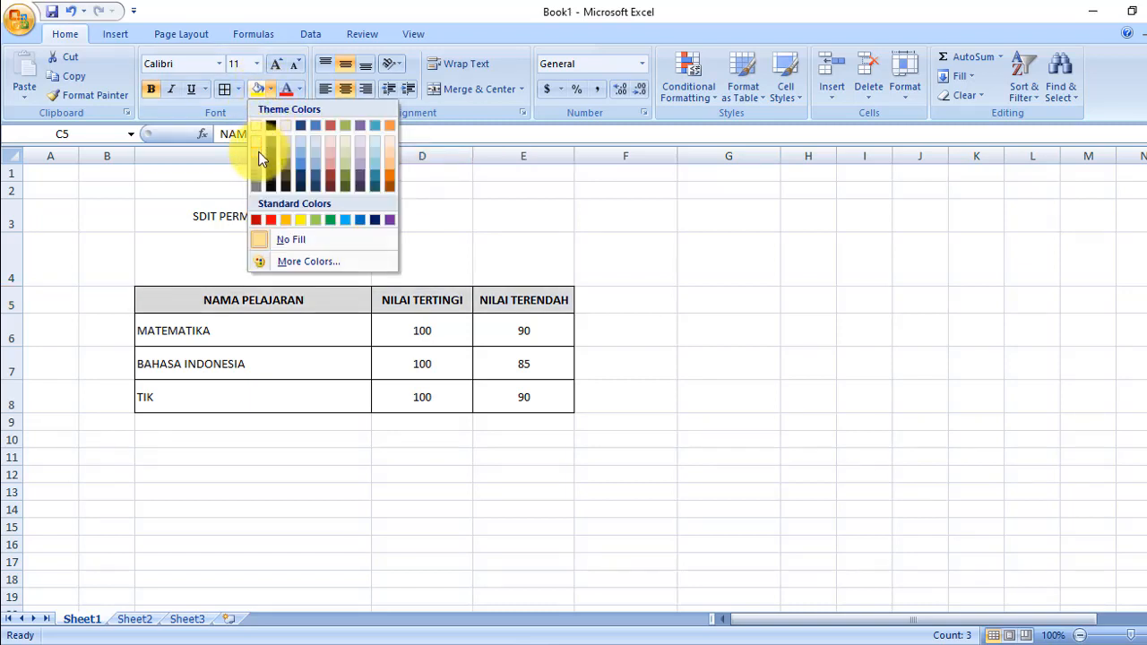
click(257, 148)
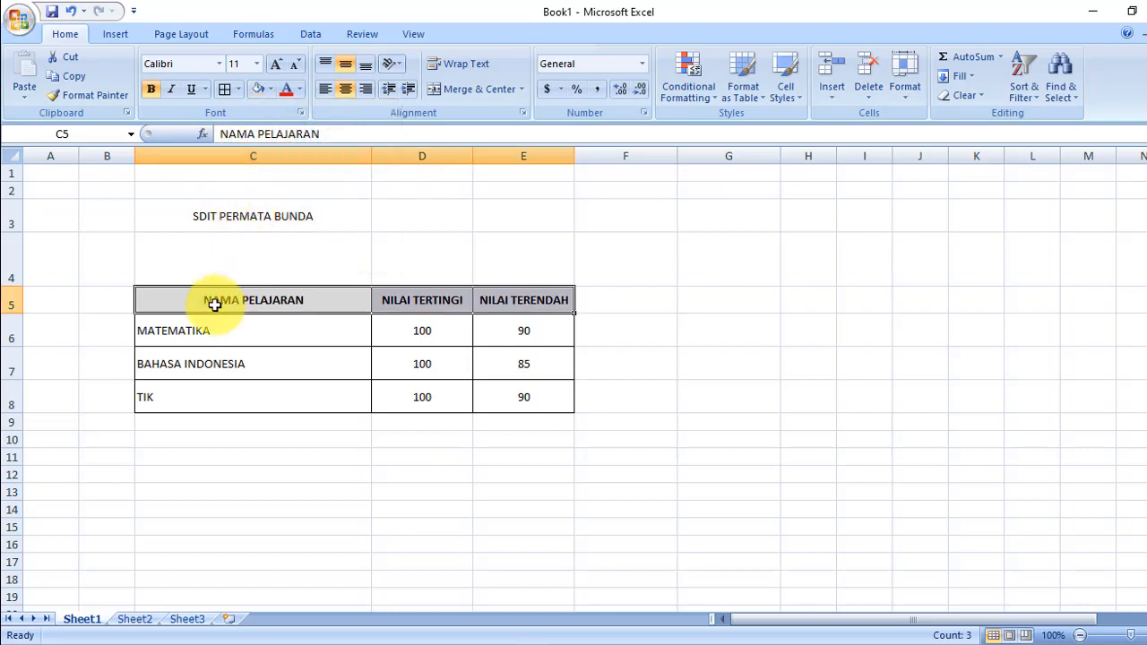
click(260, 395)
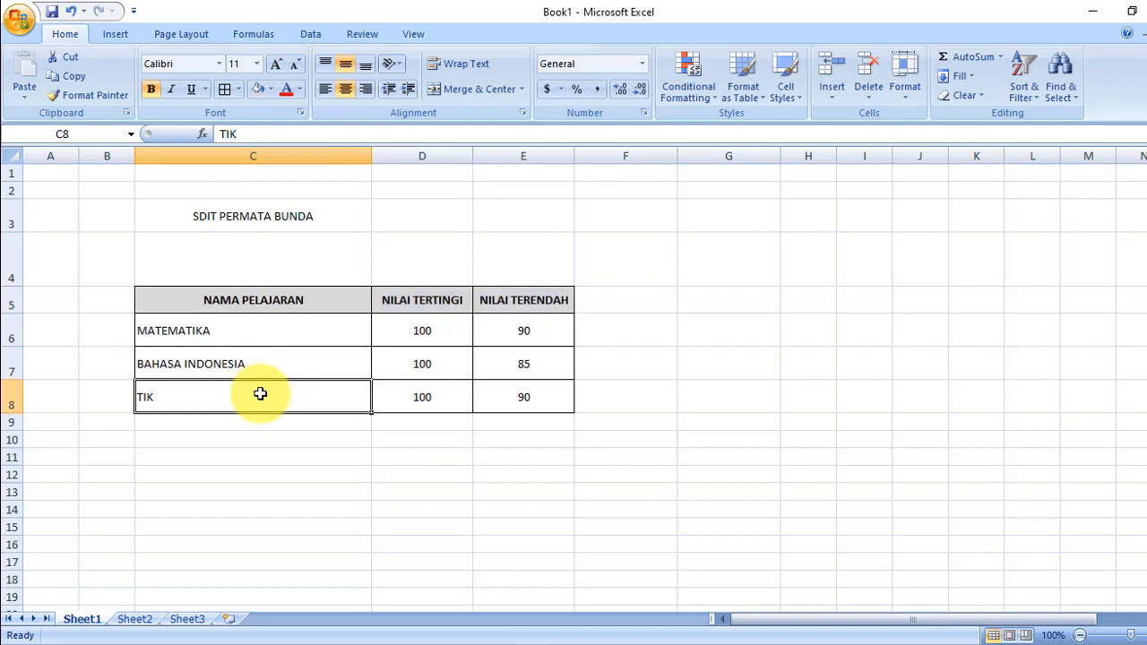
Set the font size of the whole score table in C5:E8 to 14
drag(206, 290, 520, 399)
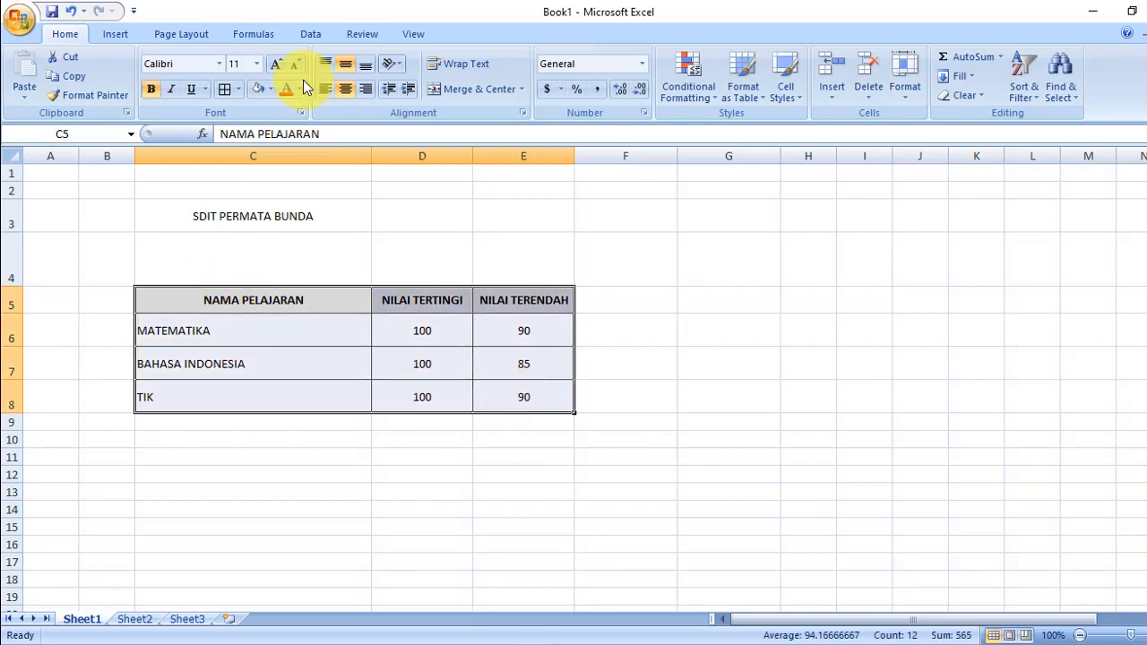
click(256, 64)
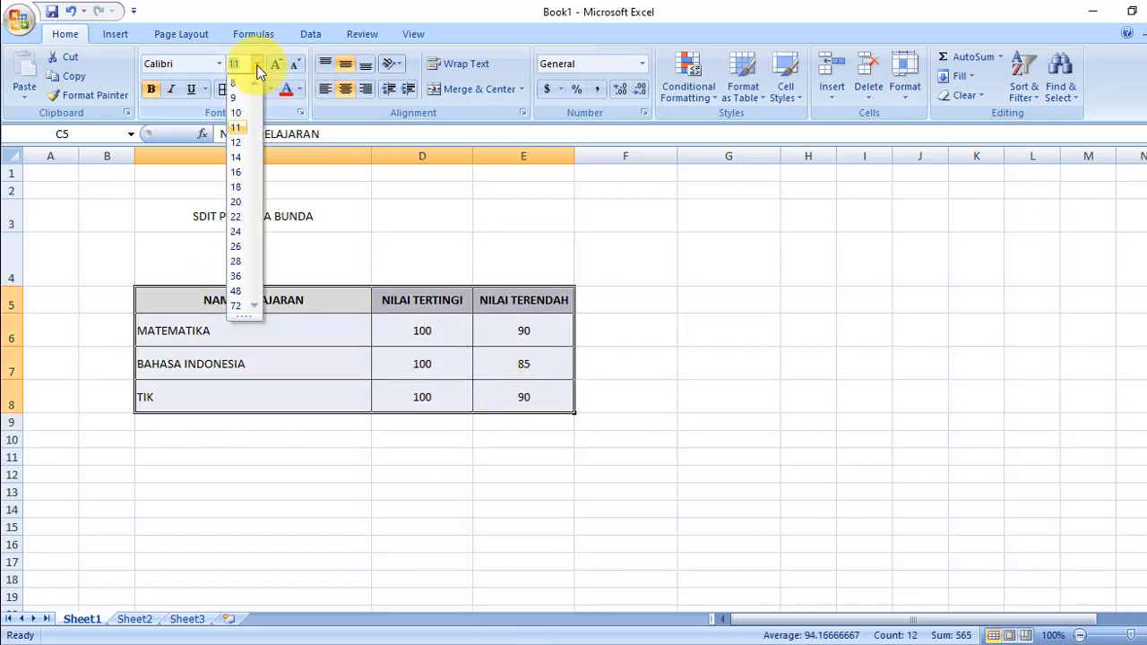
click(240, 158)
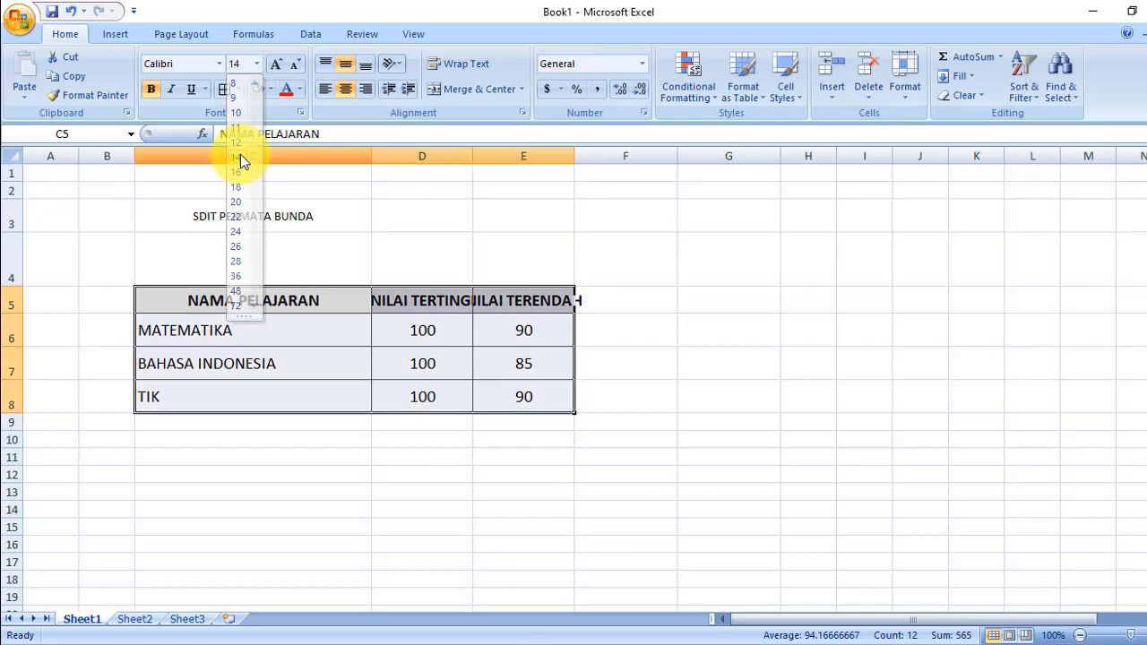
Widen columns D and E equally so the enlarged score headings fit in their cells
click(454, 156)
drag(454, 156, 503, 157)
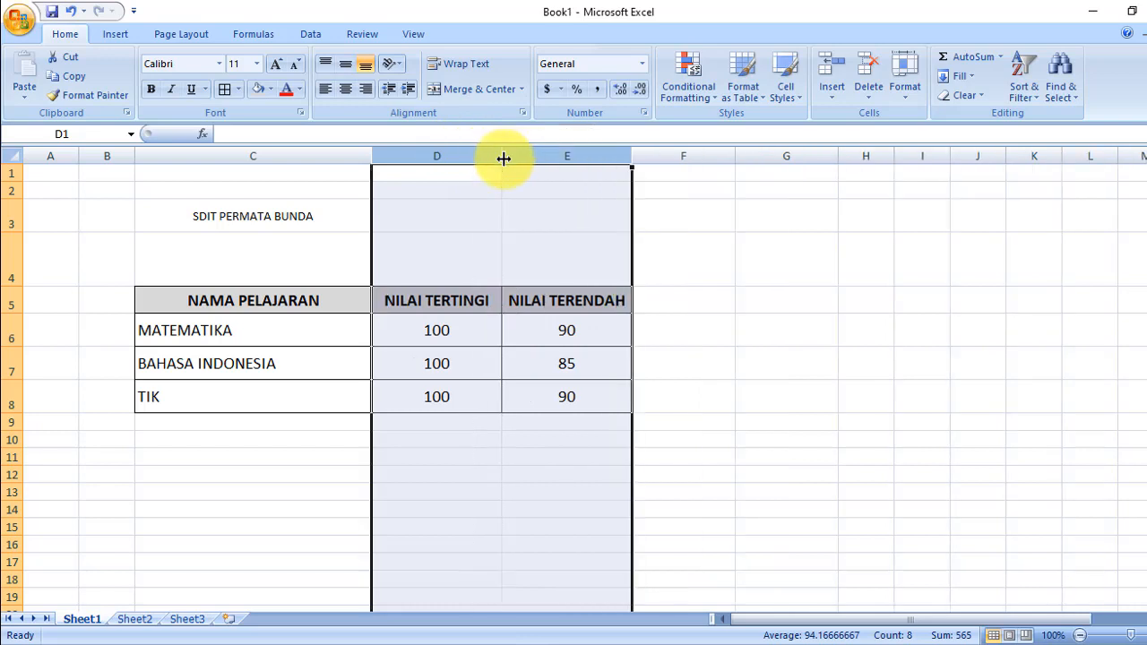
click(493, 469)
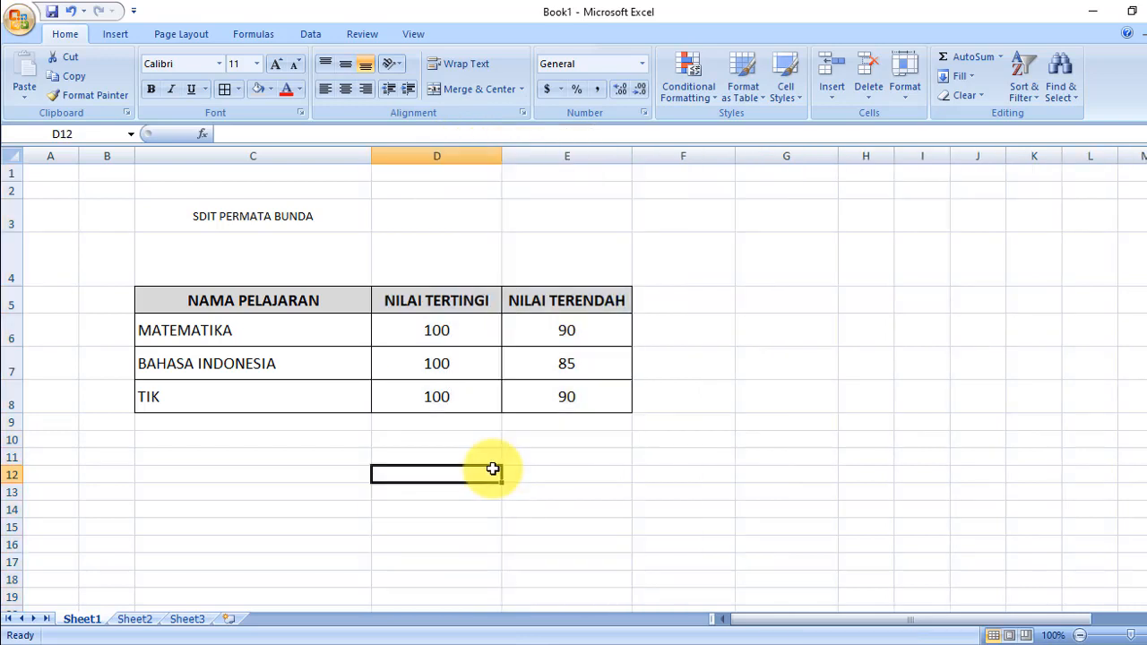
Make the title SDIT PERMATA BUNDA in C3 bold and set its font size to 24
click(263, 224)
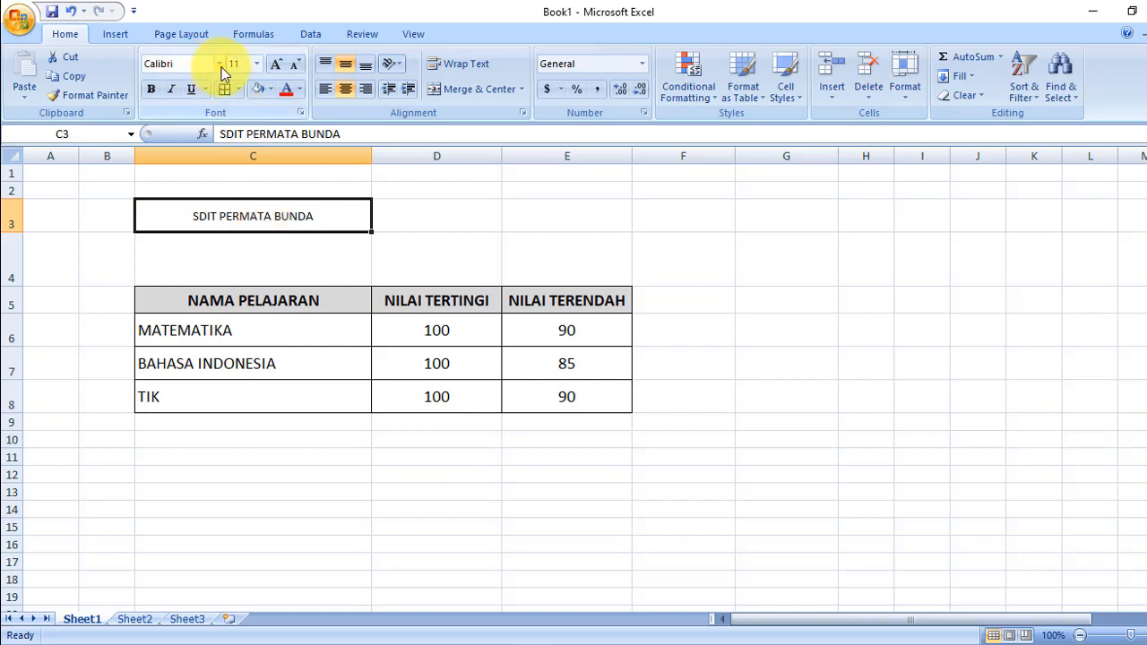
click(151, 89)
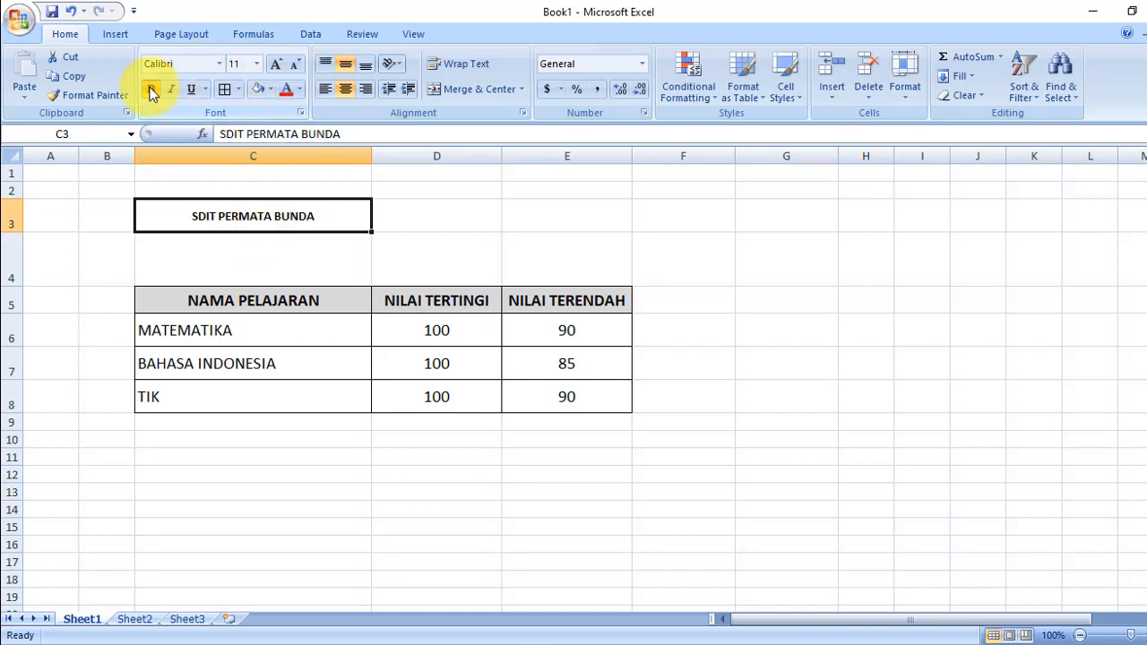
click(257, 66)
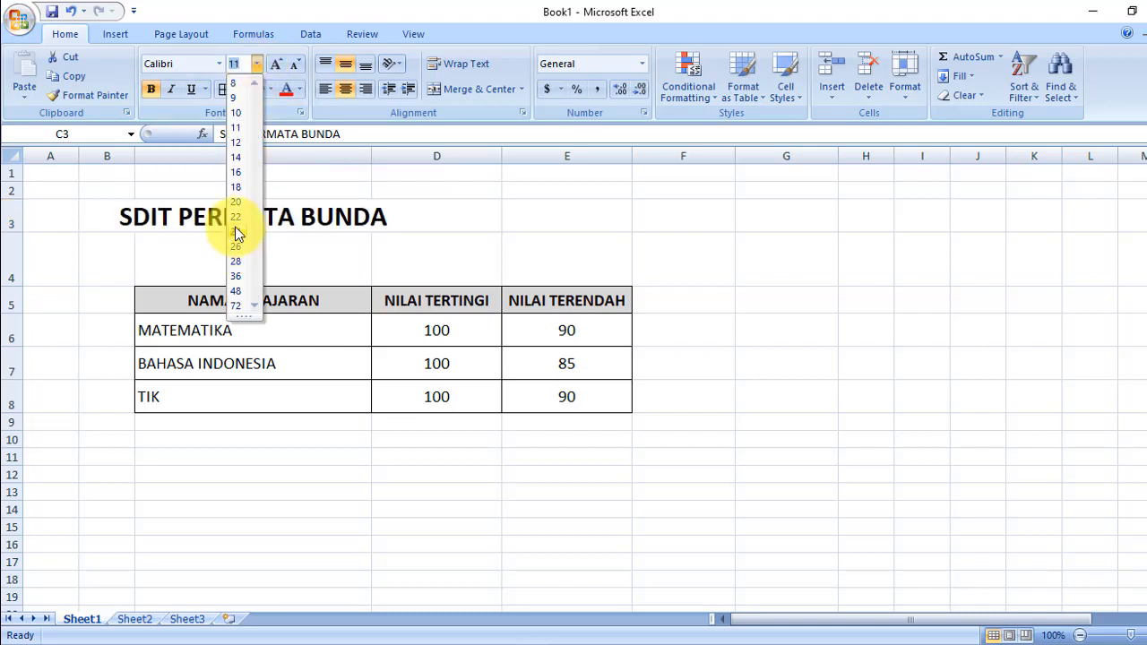
click(235, 231)
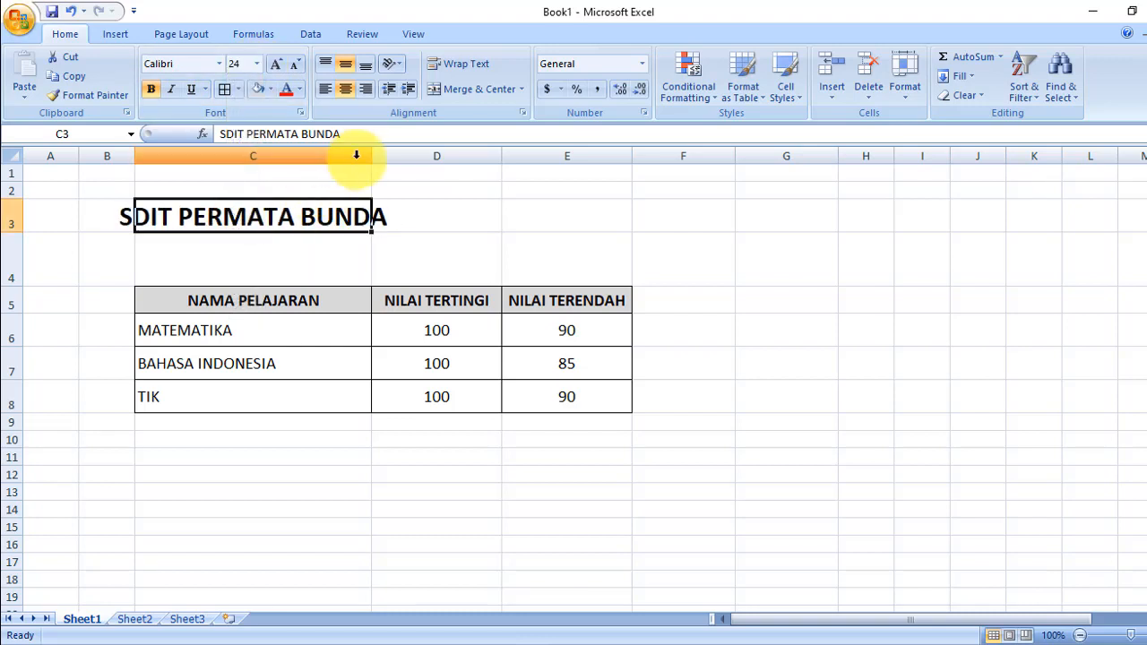
Widen column C to about the length of the title and reduce the height of row 4 above the table
drag(377, 157, 399, 158)
click(428, 222)
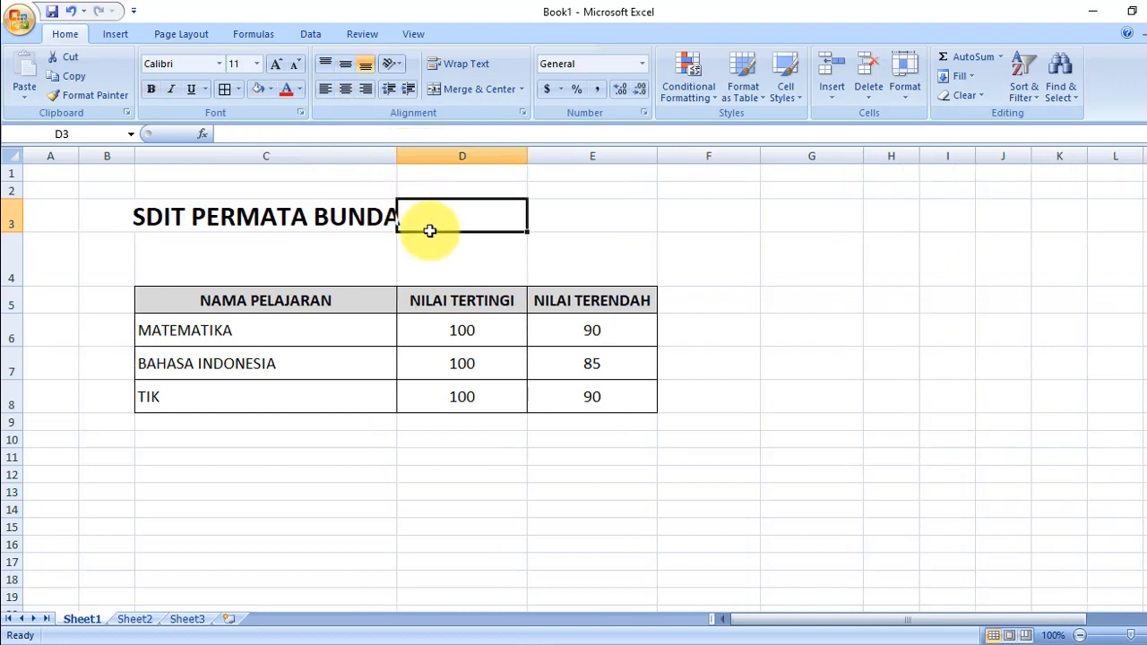
click(425, 255)
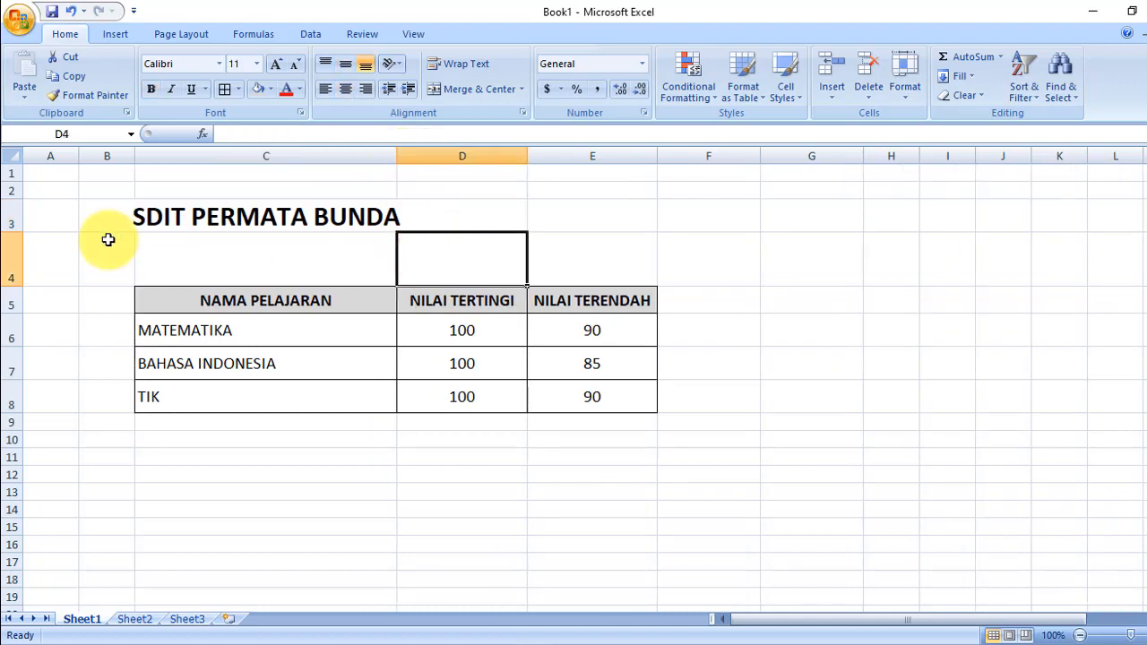
drag(18, 285, 22, 261)
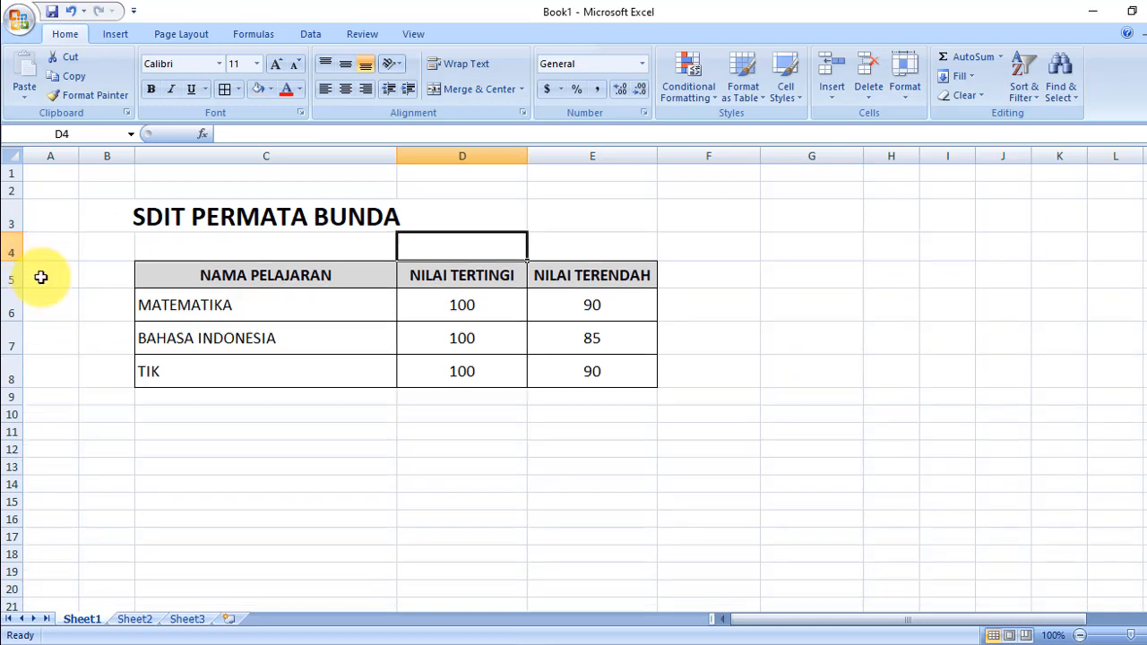
click(297, 487)
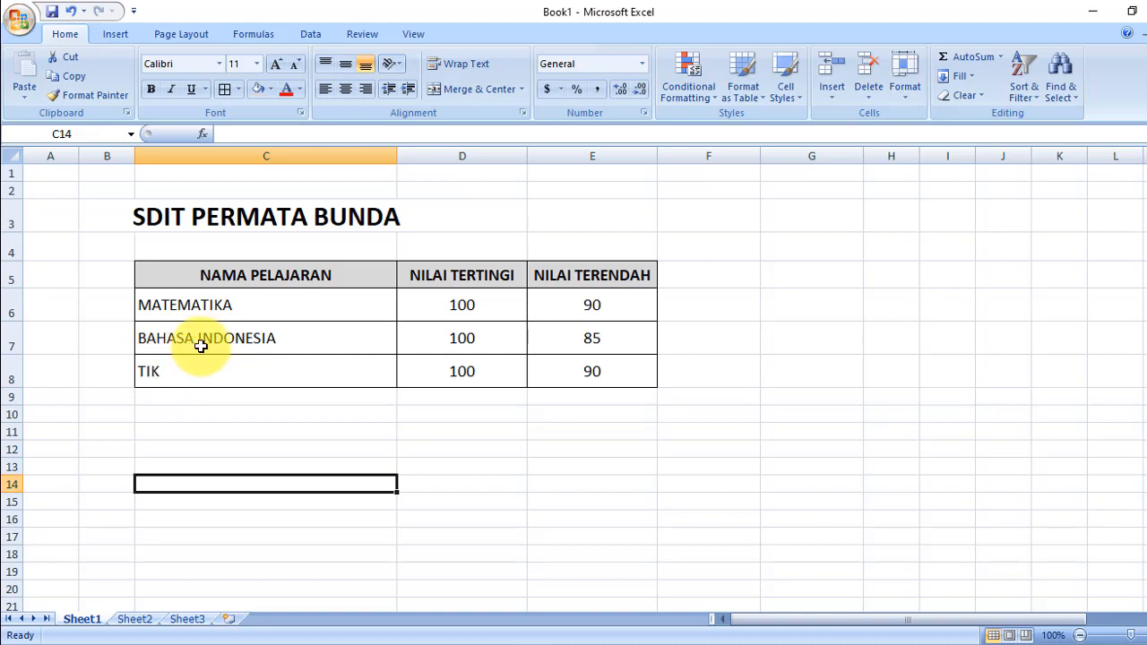
Insert a blank row at row 7, between MATEMATIKA and BAHASA INDONESIA
click(4, 334)
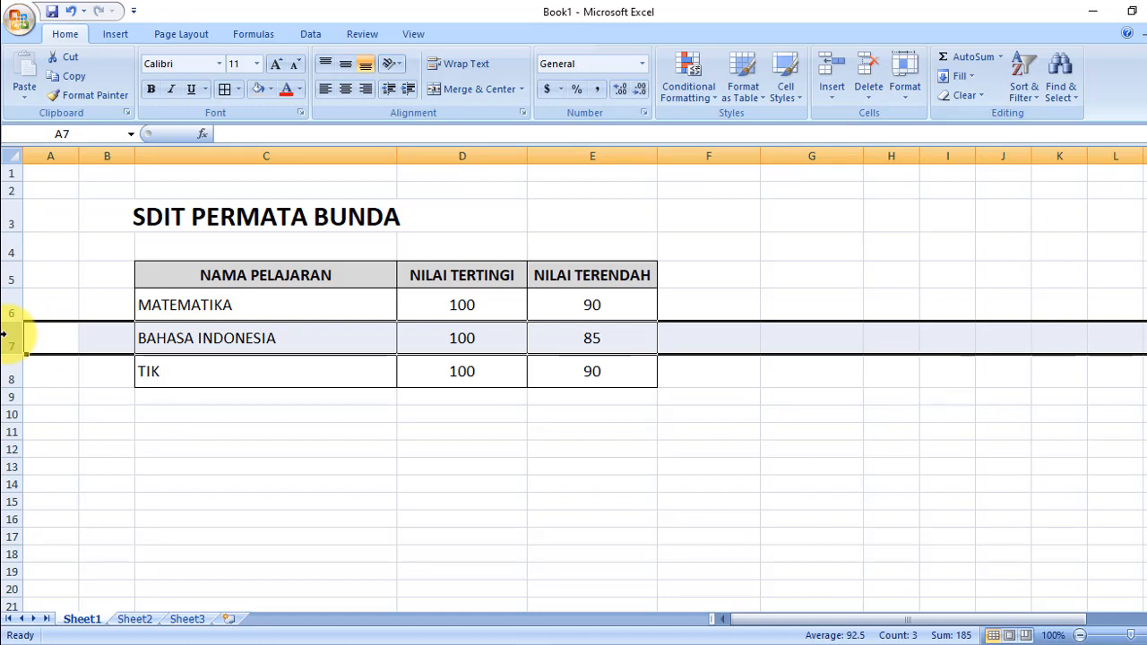
right_click(6, 336)
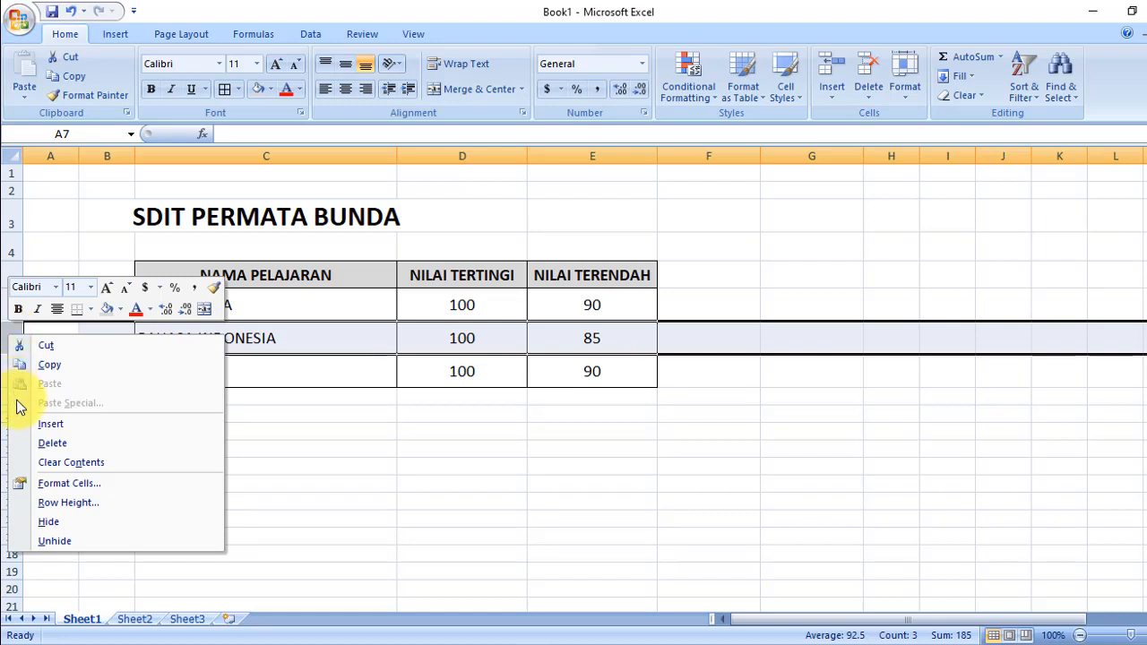
click(72, 426)
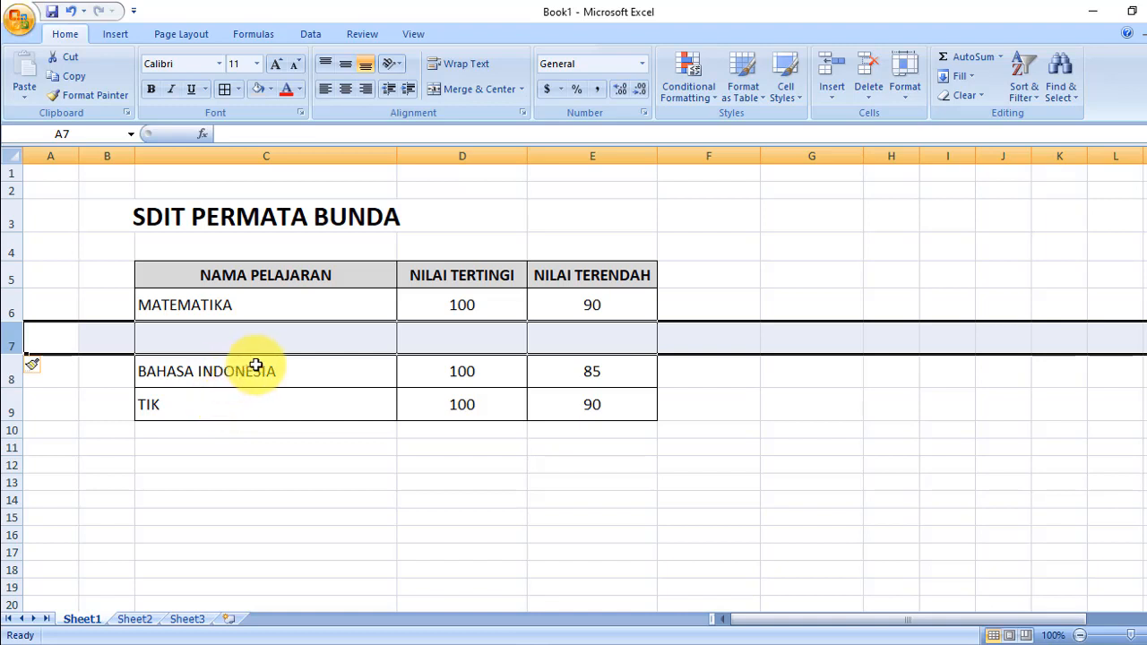
click(241, 368)
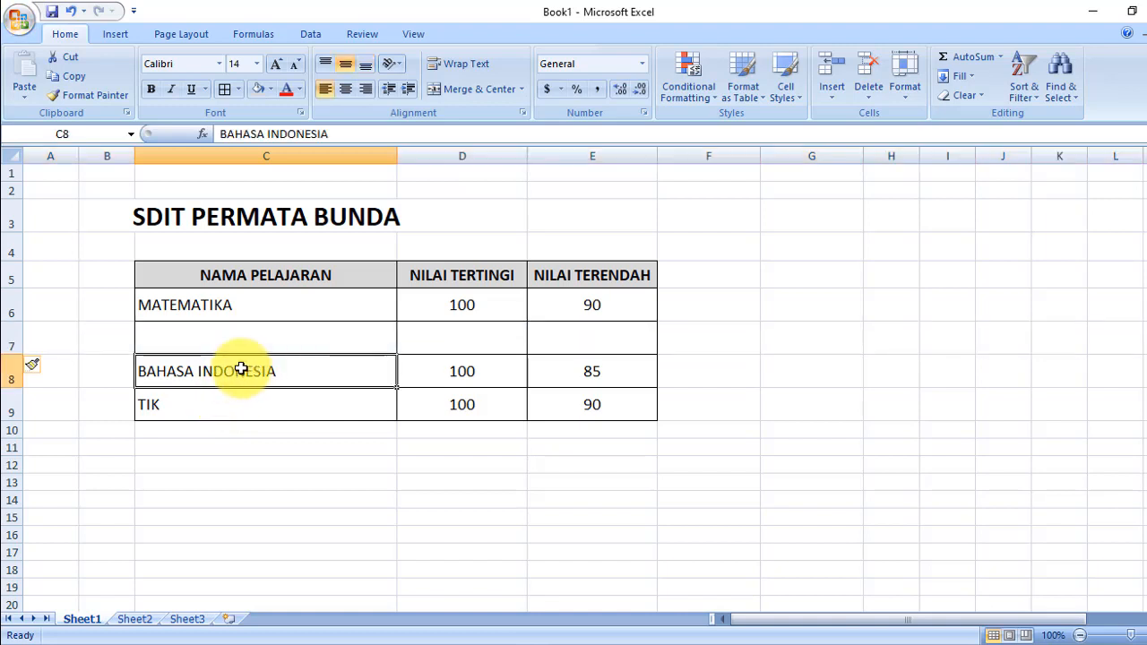
click(272, 395)
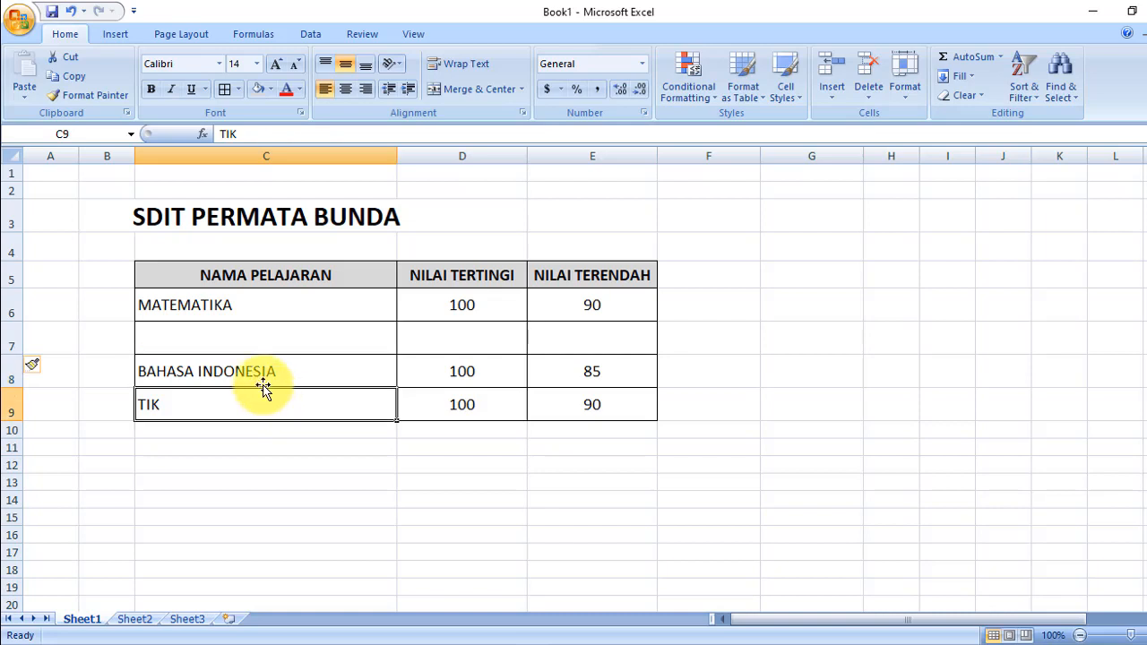
Move the BAHASA INDONESIA entry with its scores from C8:E8 up to C7:E7
drag(215, 366, 563, 373)
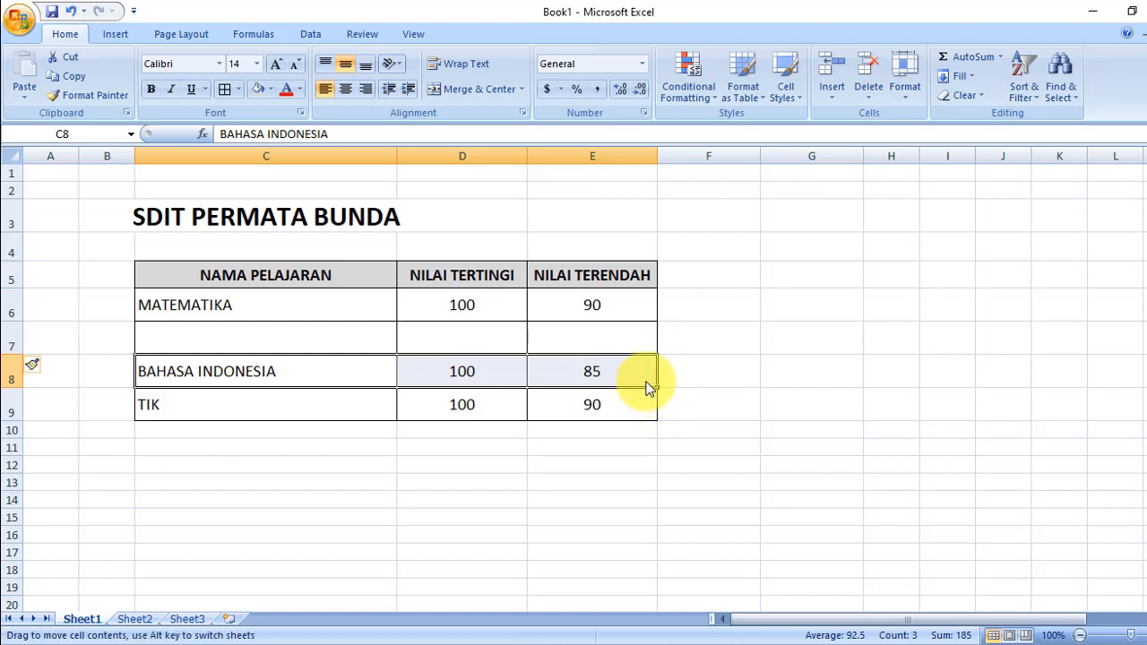
drag(649, 387, 645, 357)
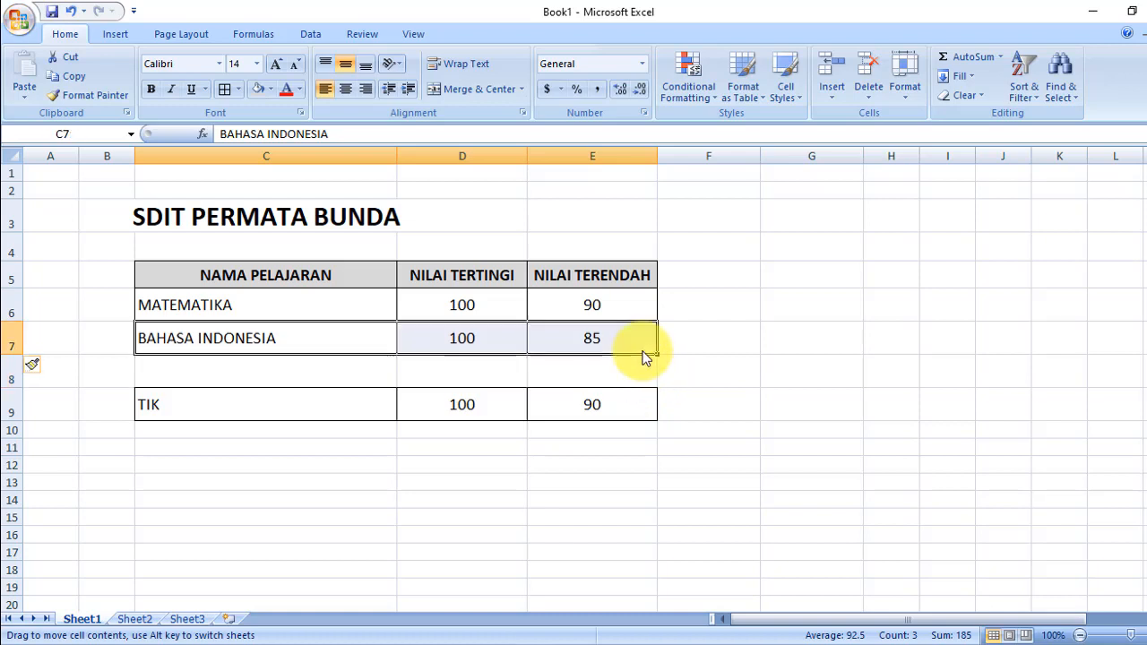
click(513, 472)
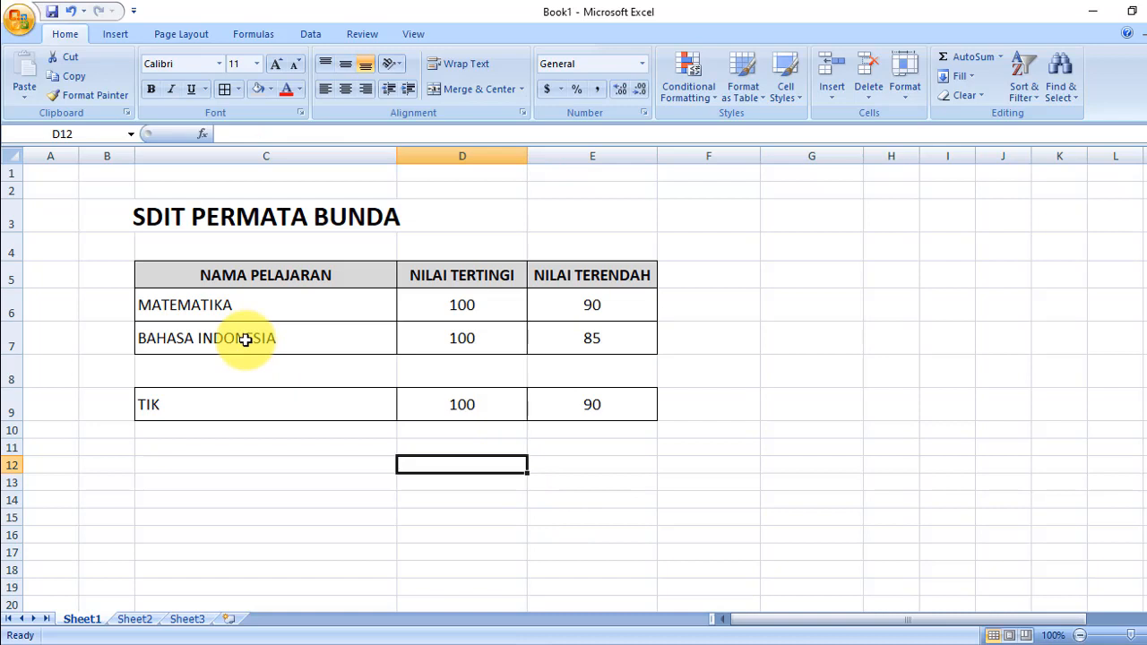
Enter the subject BAHASA INGGRIS in C8 with a highest score of 100 in D8 and a lowest score of 90 in E8
click(261, 371)
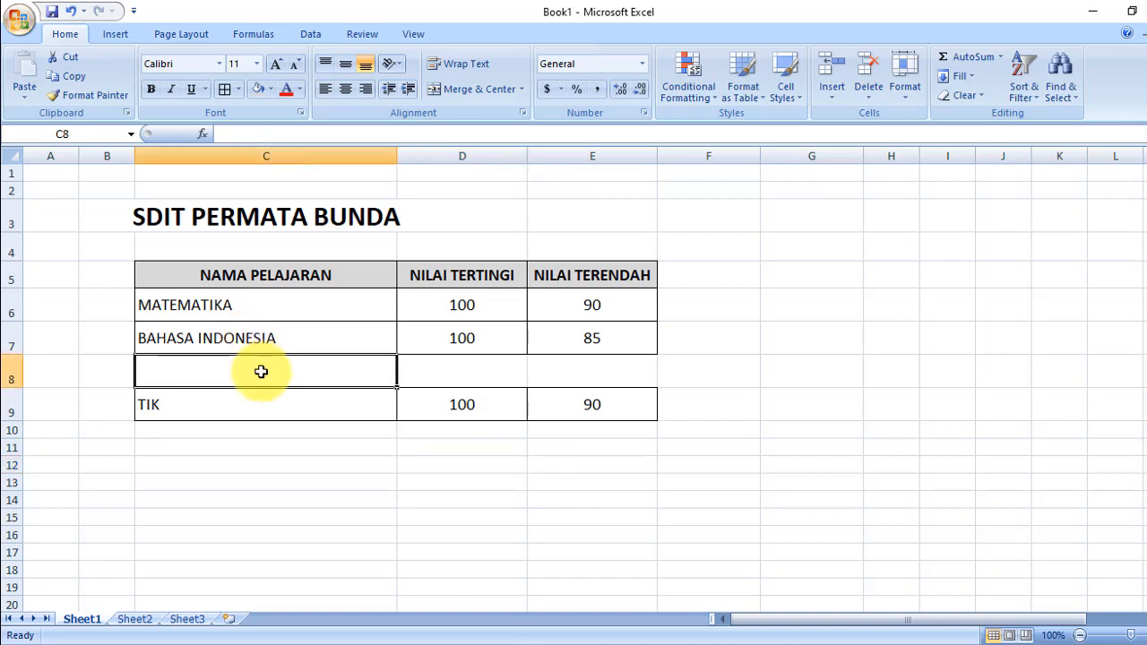
text(BAHASA IN)
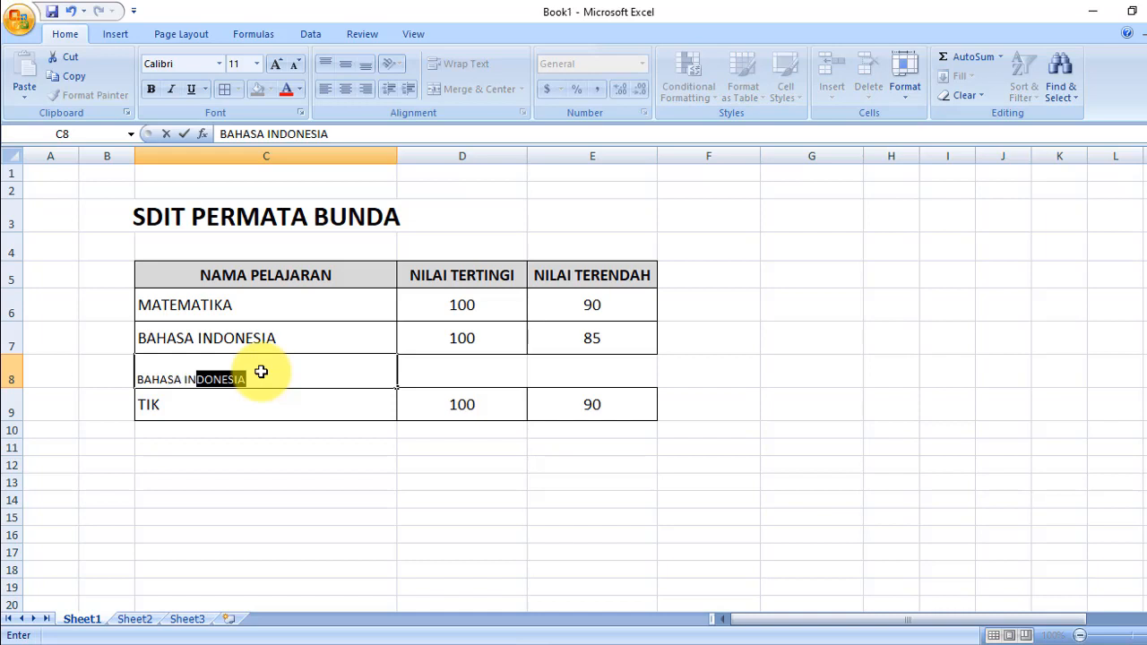
text(GGRIS)
key(Tab)
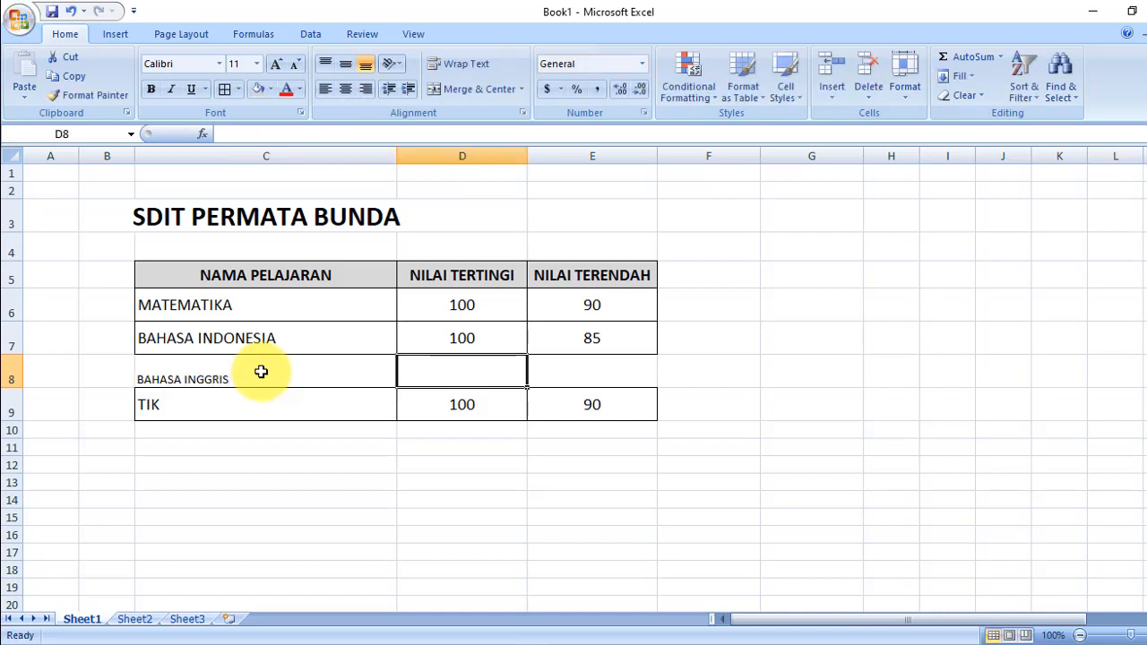
text(100)
key(Tab)
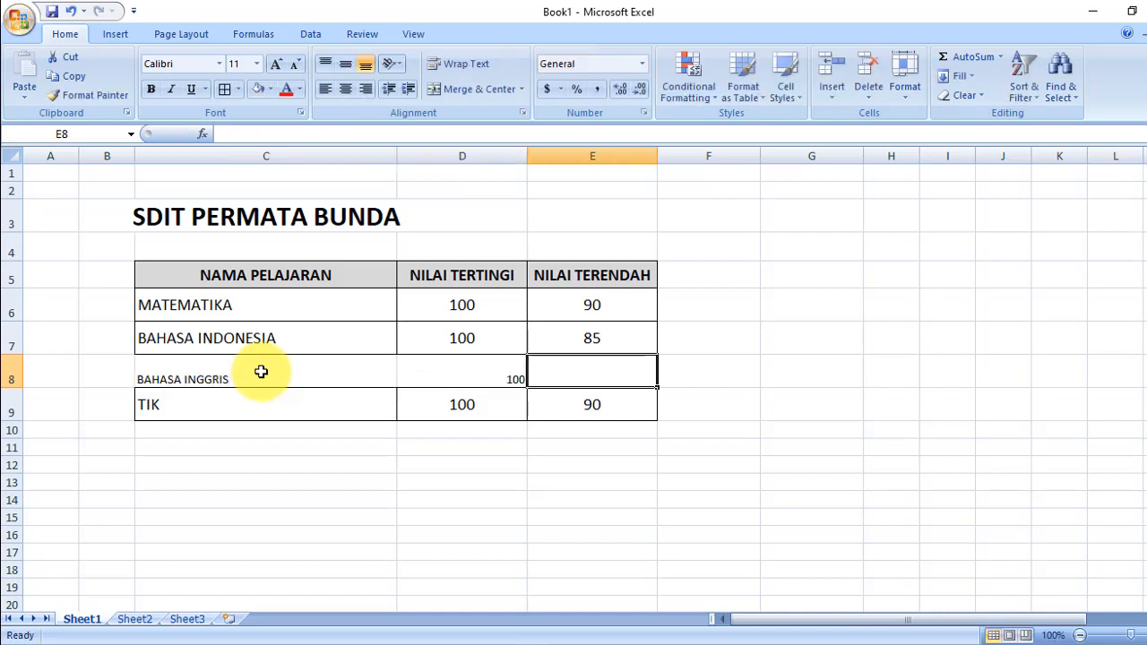
text(90)
key(Return)
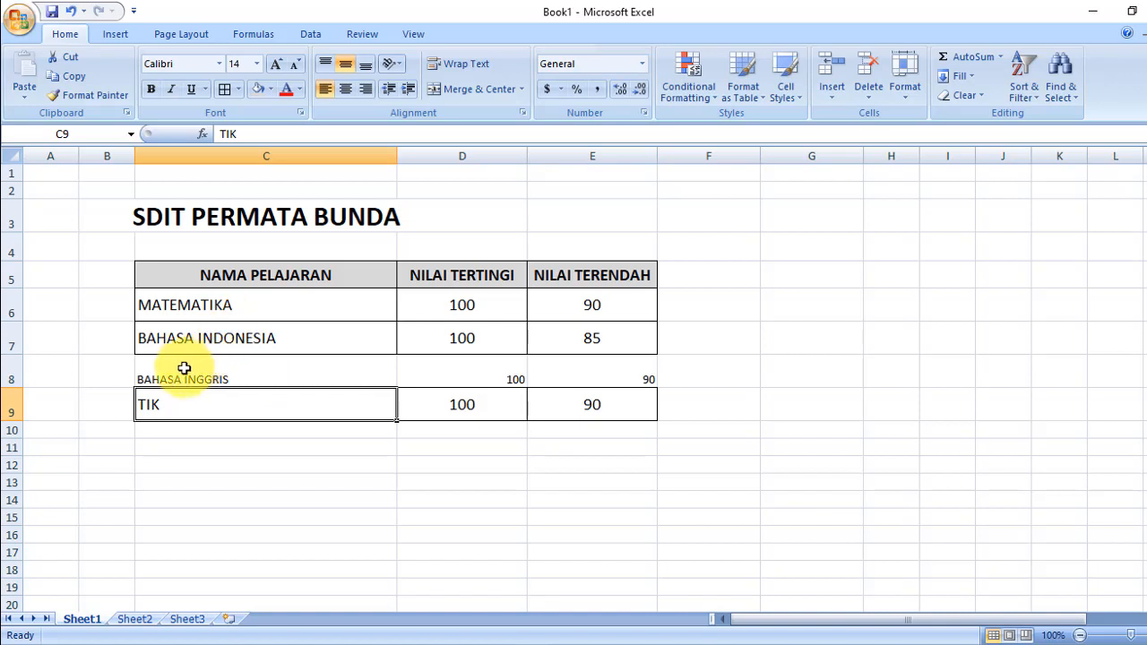
Set the font size of the BAHASA INGGRIS row, C8:E8, to 14
drag(231, 367, 576, 374)
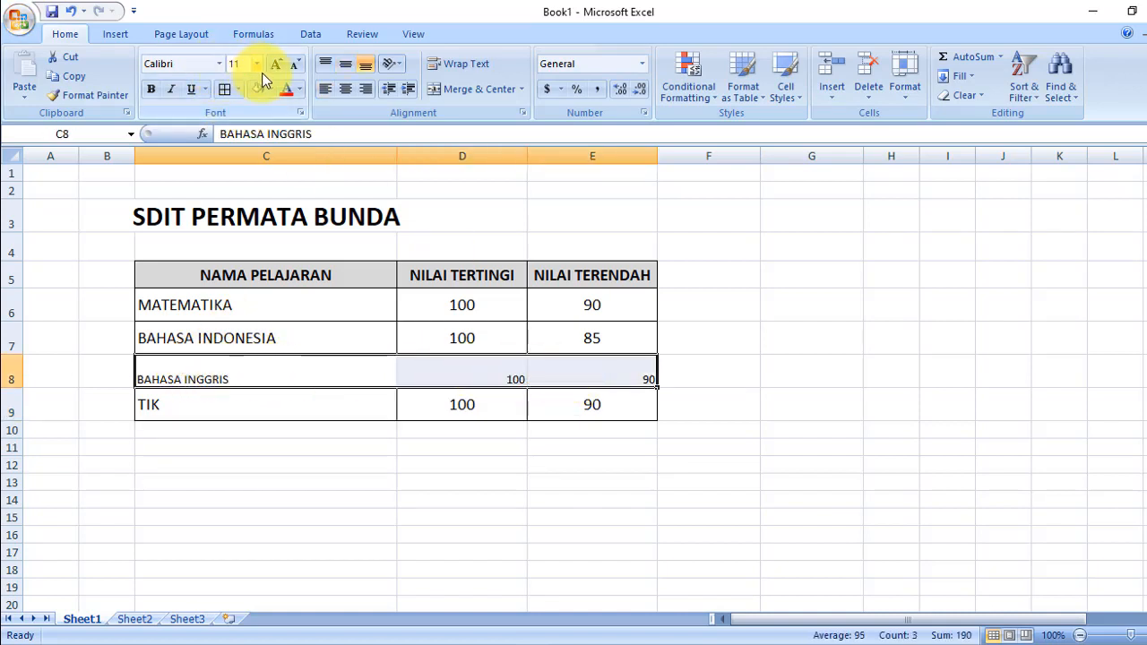
click(257, 333)
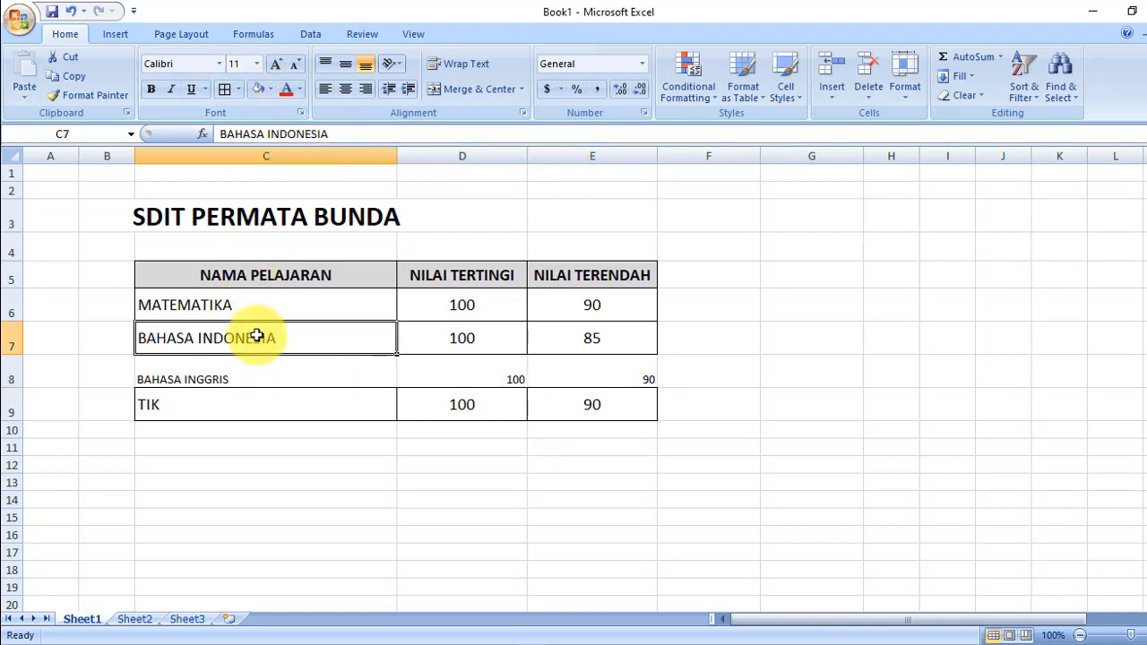
drag(249, 374, 574, 380)
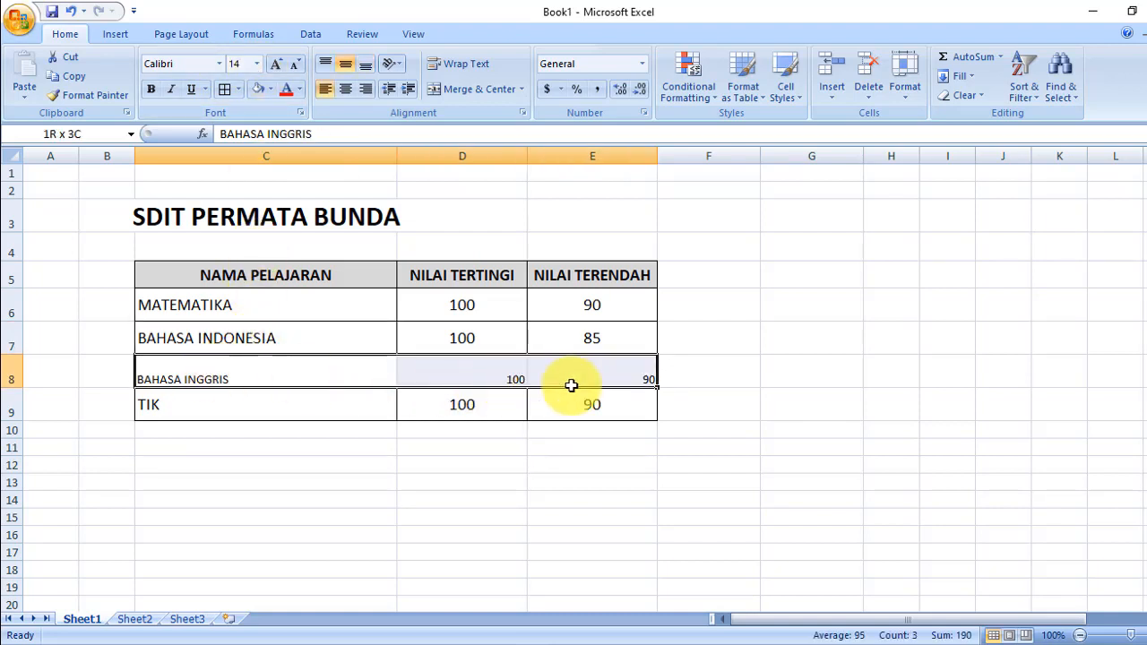
click(257, 64)
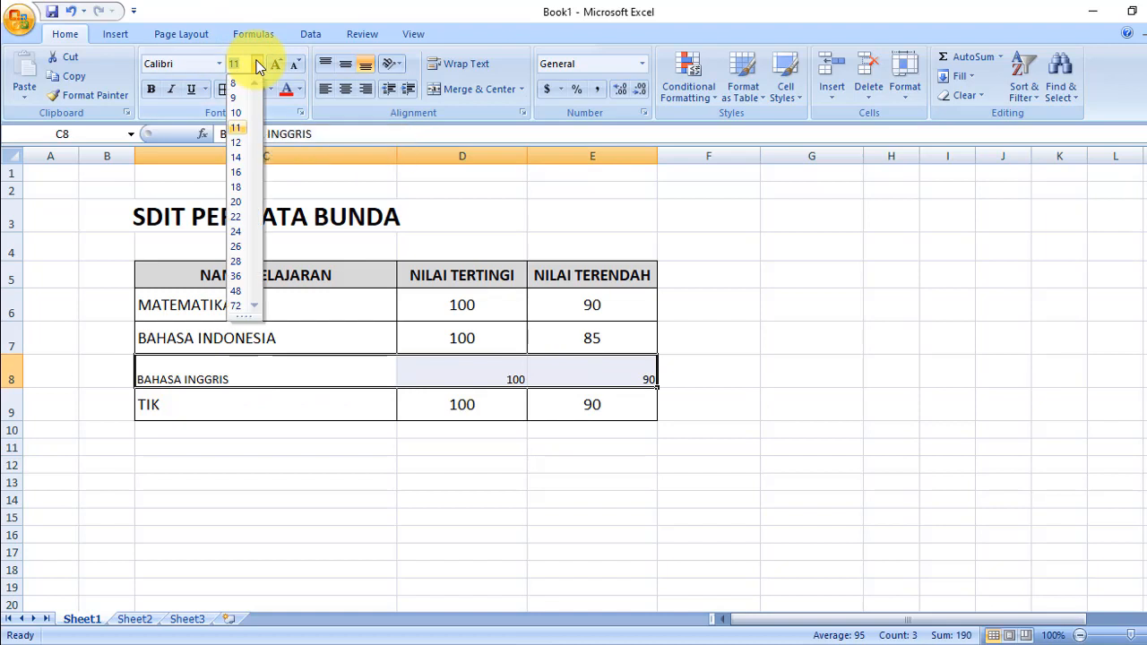
click(240, 158)
Align BAHASA INGGRIS in C8 left and vertically to the middle, and center the scores in D8:E8 horizontally and vertically
click(296, 375)
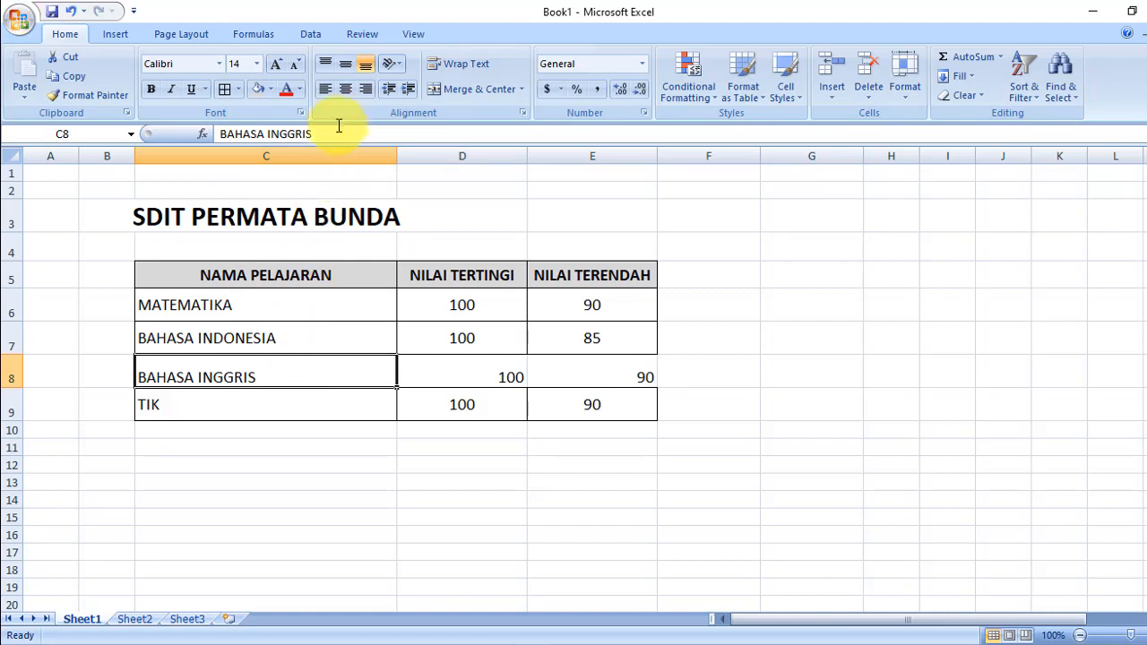
click(346, 68)
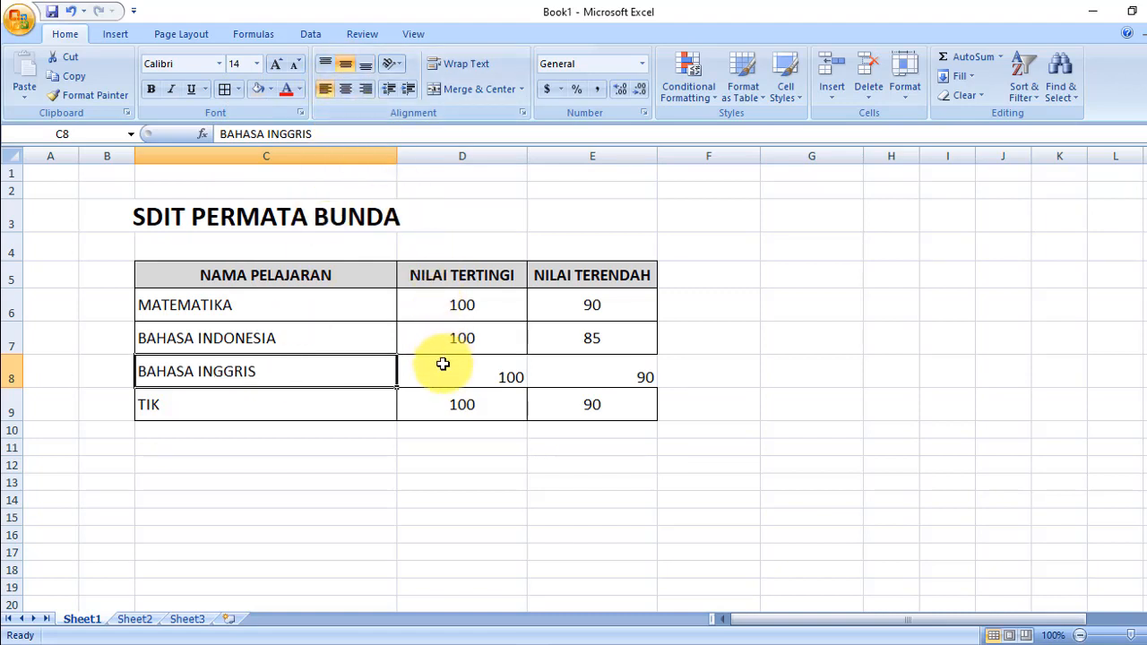
drag(443, 364, 569, 369)
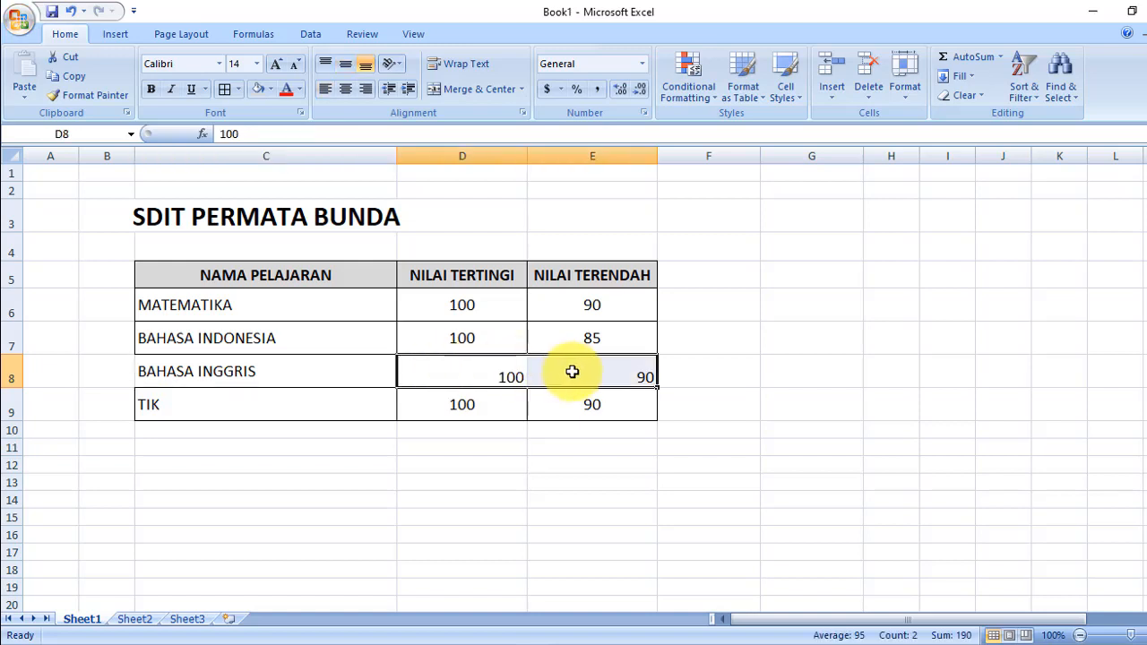
click(346, 88)
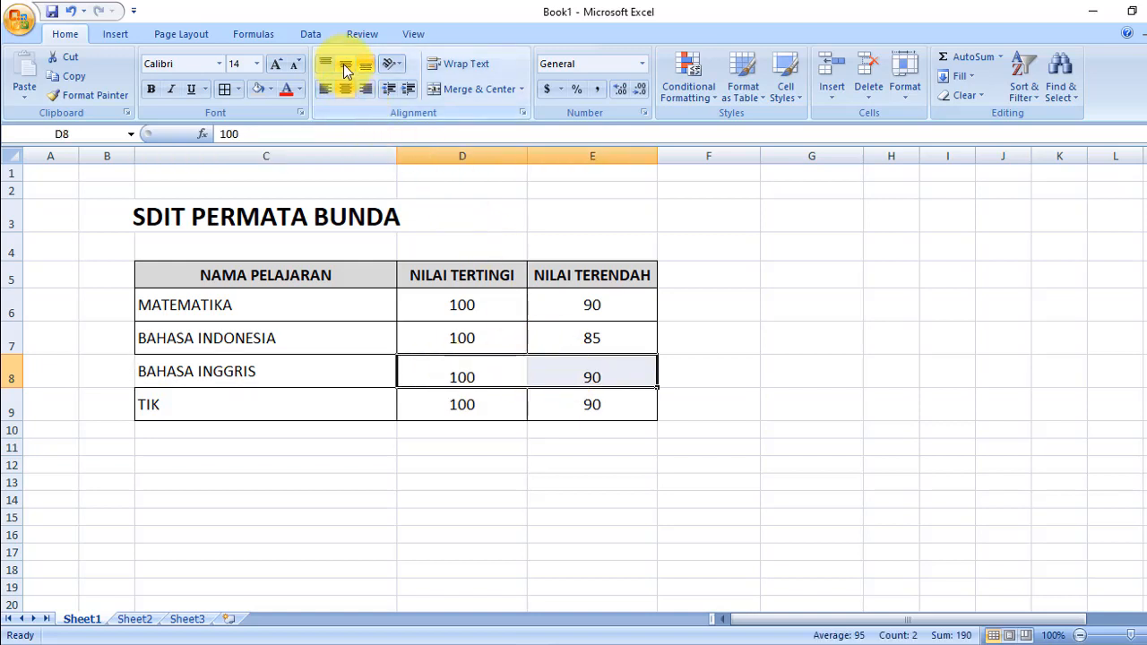
click(345, 64)
click(389, 463)
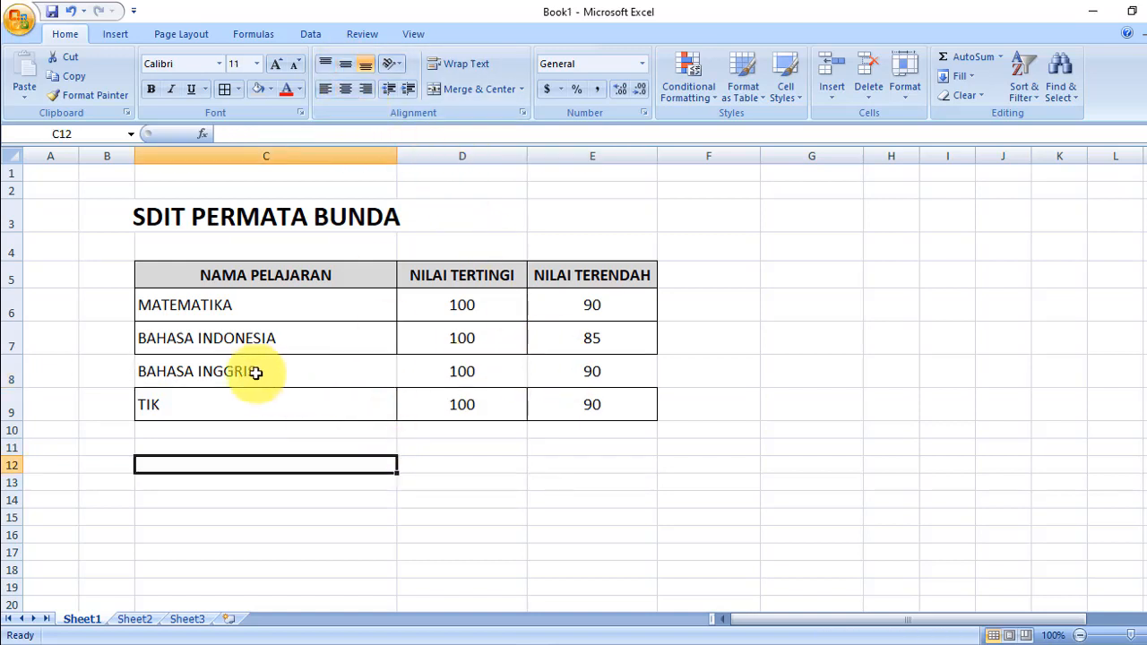
Apply all borders to C7:E9, covering the BAHASA INDONESIA, BAHASA INGGRIS and TIK rows
drag(221, 349, 565, 402)
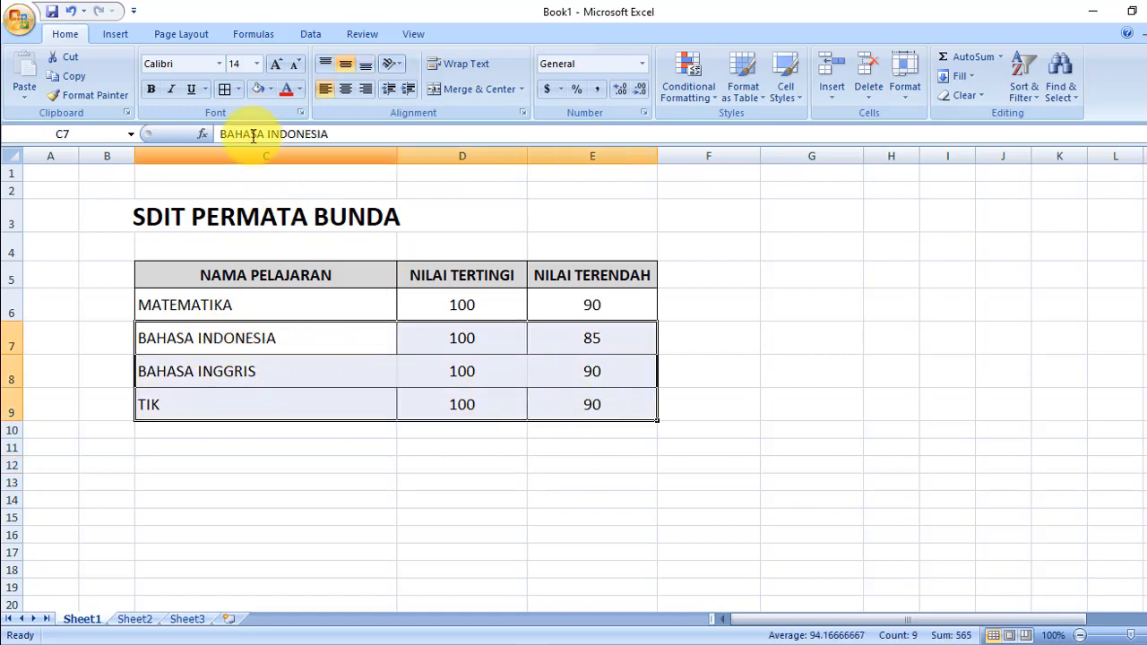
click(239, 91)
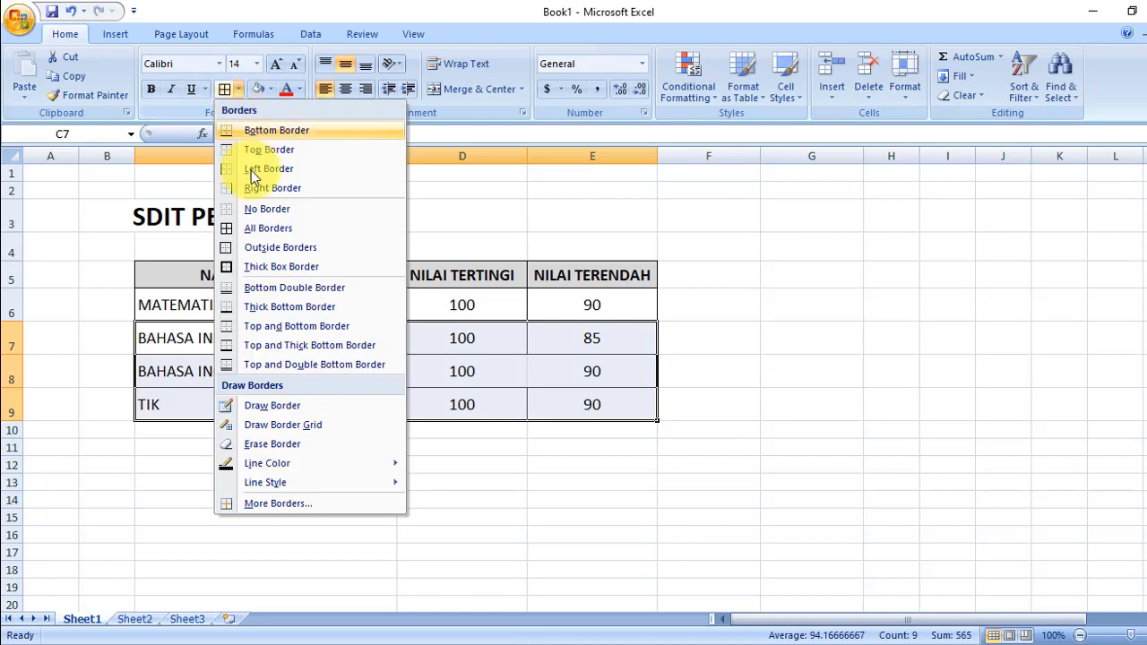
click(265, 228)
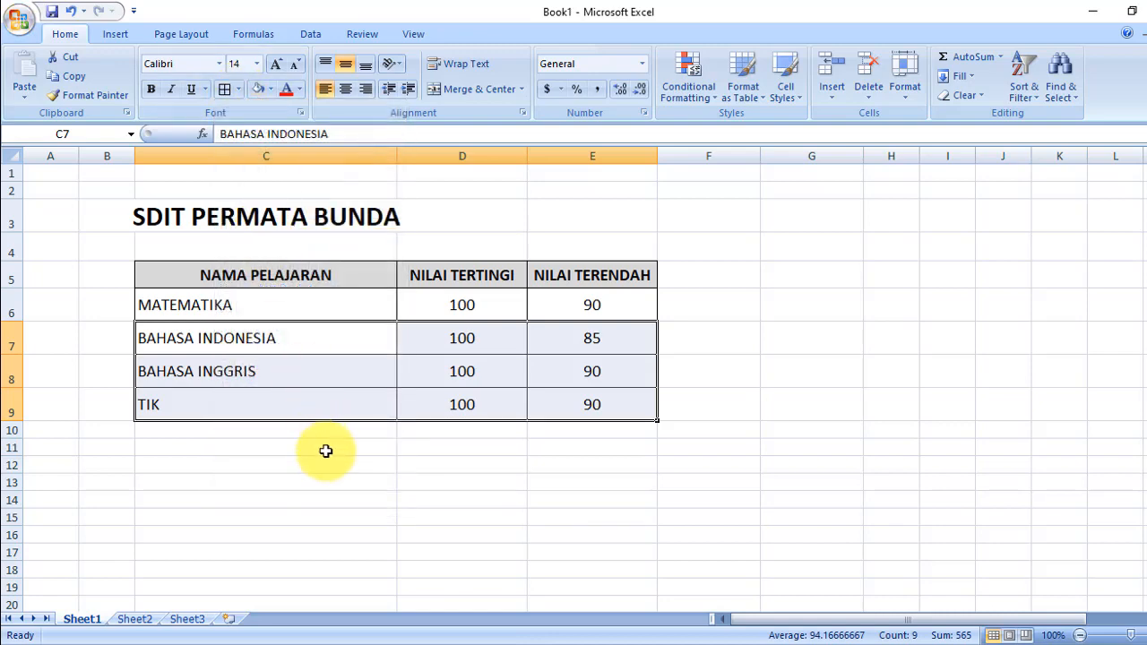
click(332, 483)
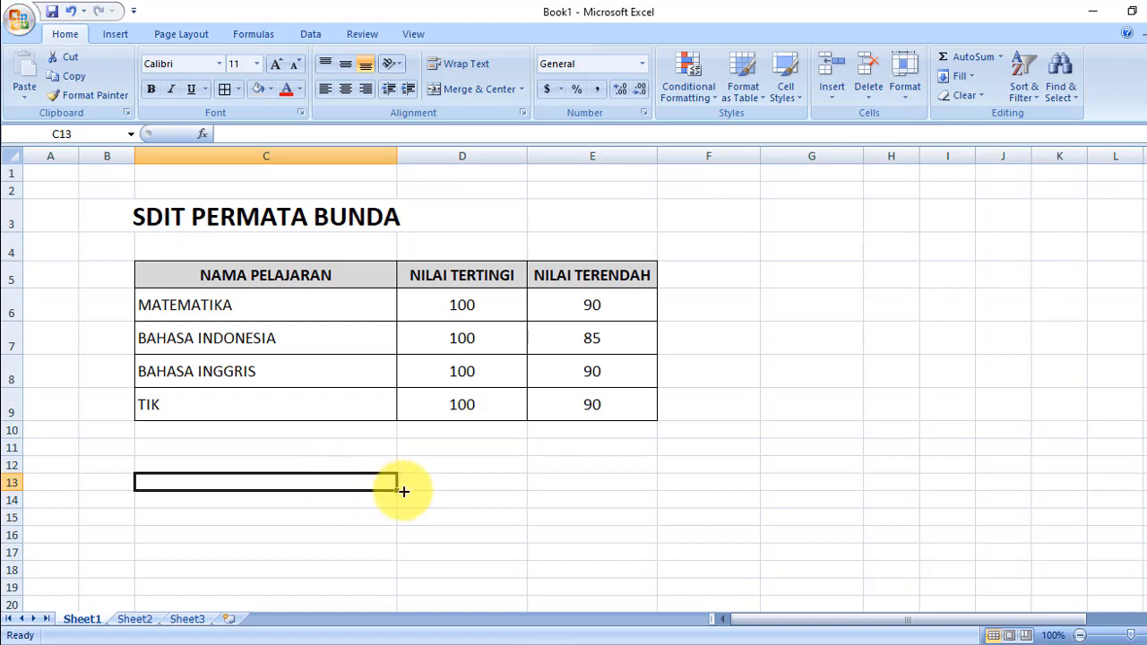
click(457, 487)
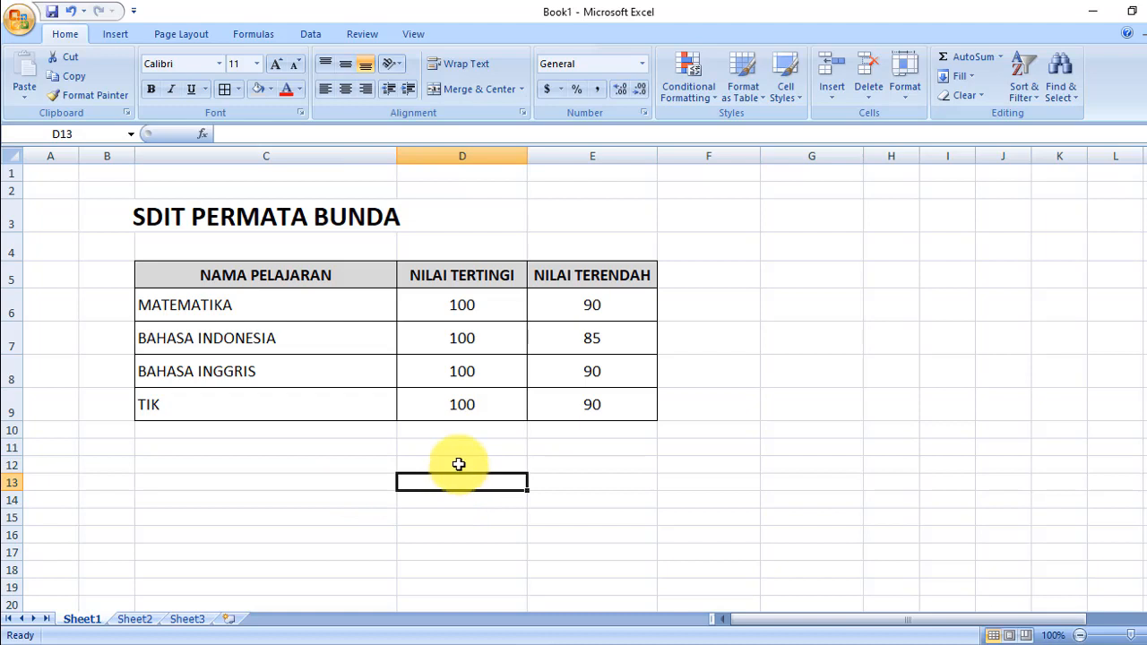
drag(456, 464, 459, 508)
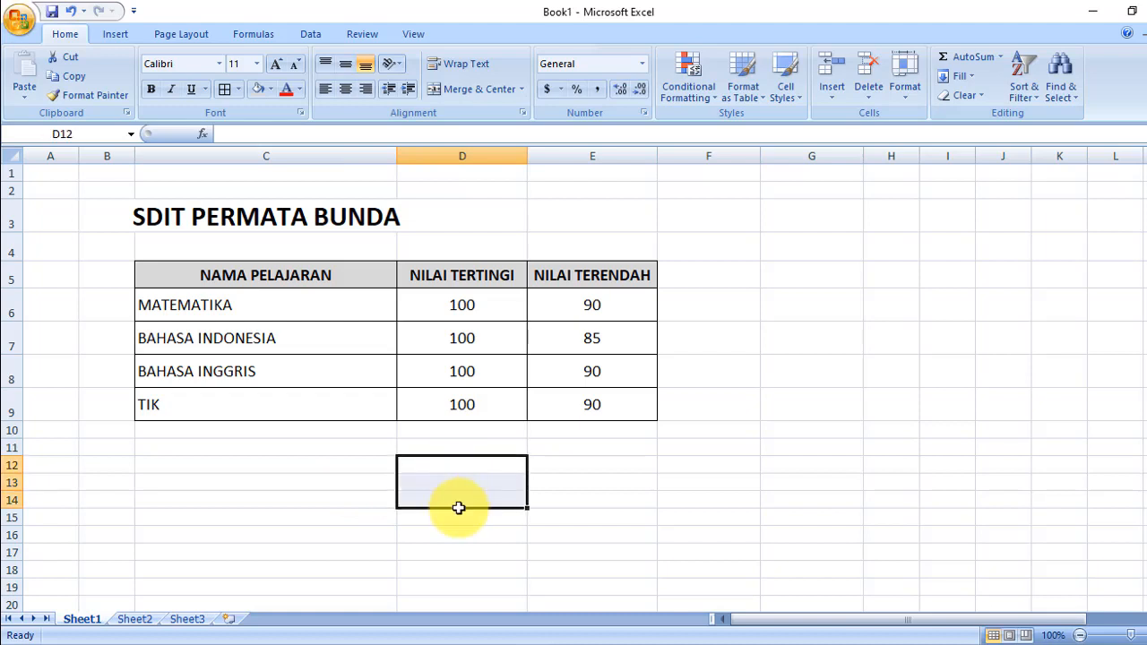